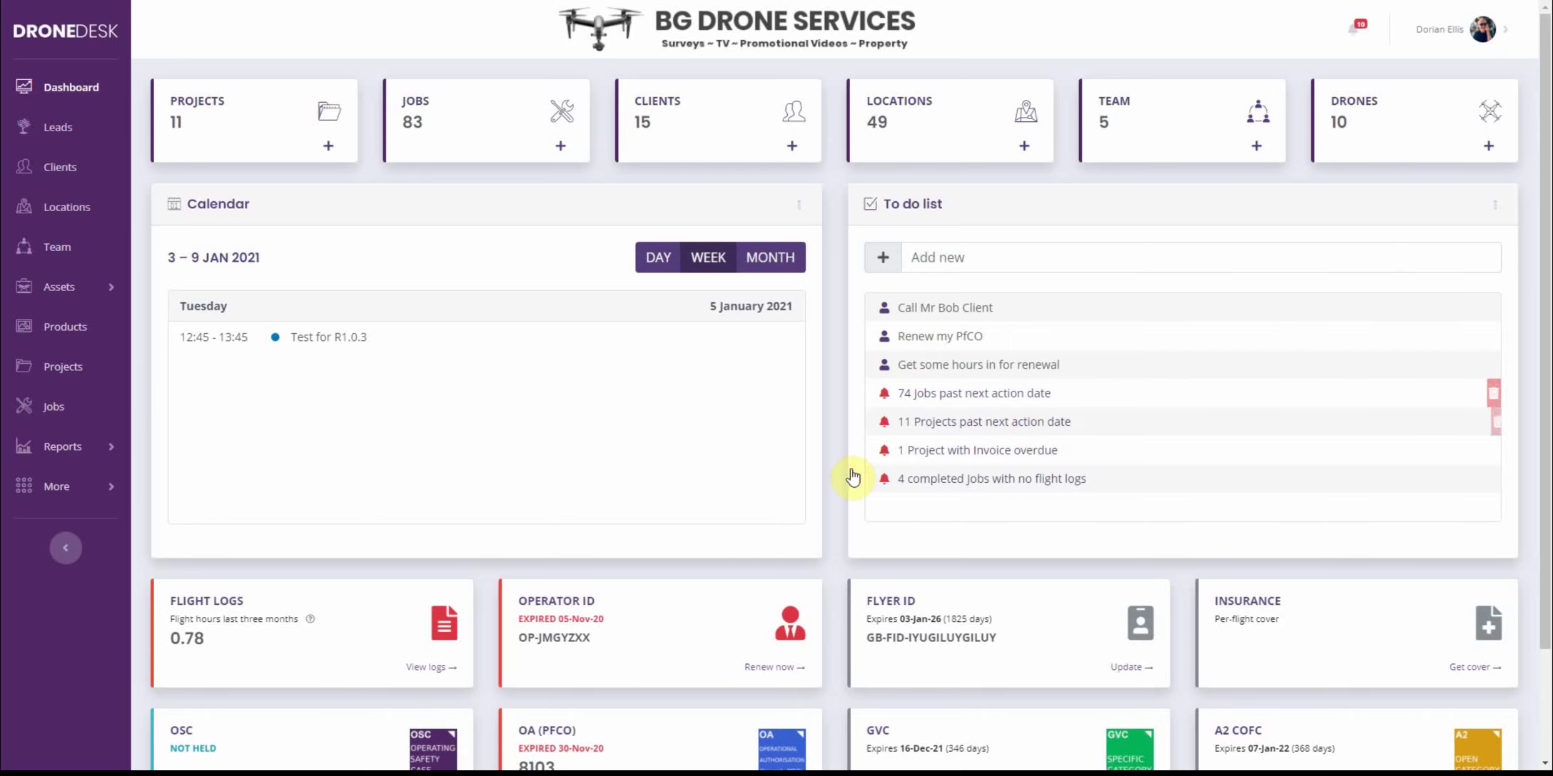
Step: Open My profile, make the business details editable and scroll down to the OSC details
scroll(701, 498, down, 3)
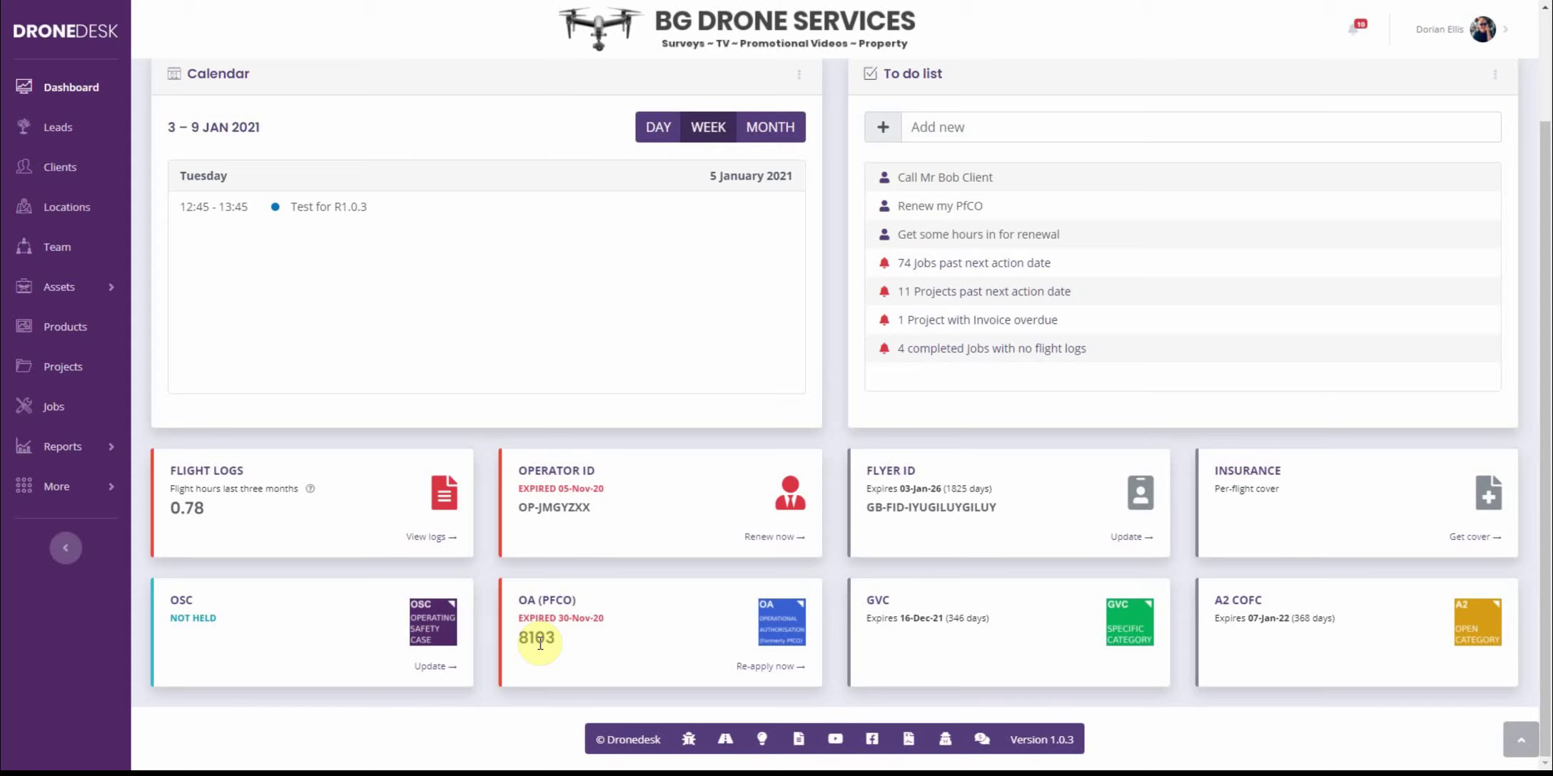
click(1445, 29)
click(1423, 97)
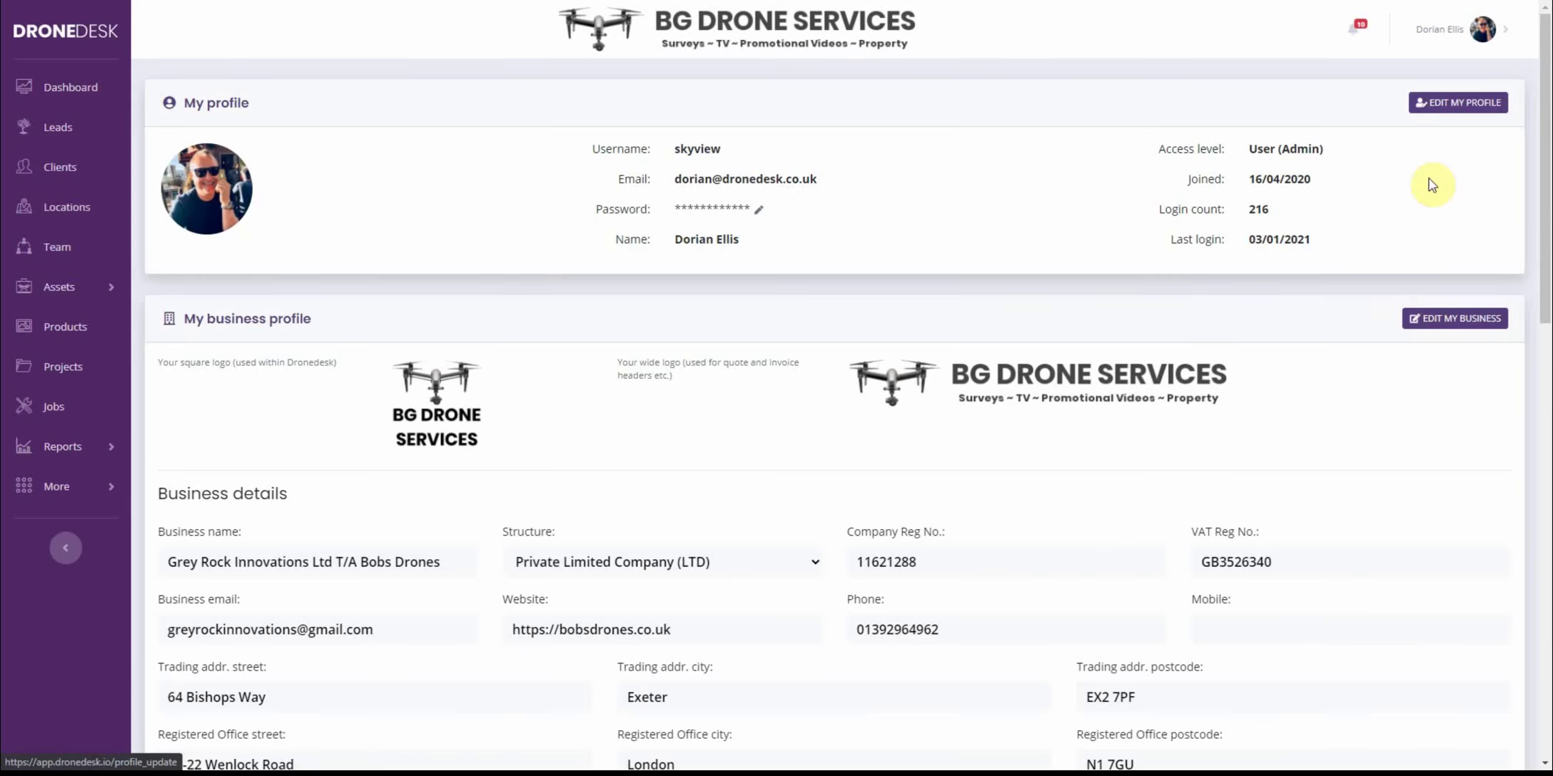
click(1433, 322)
scroll(894, 388, down, 10)
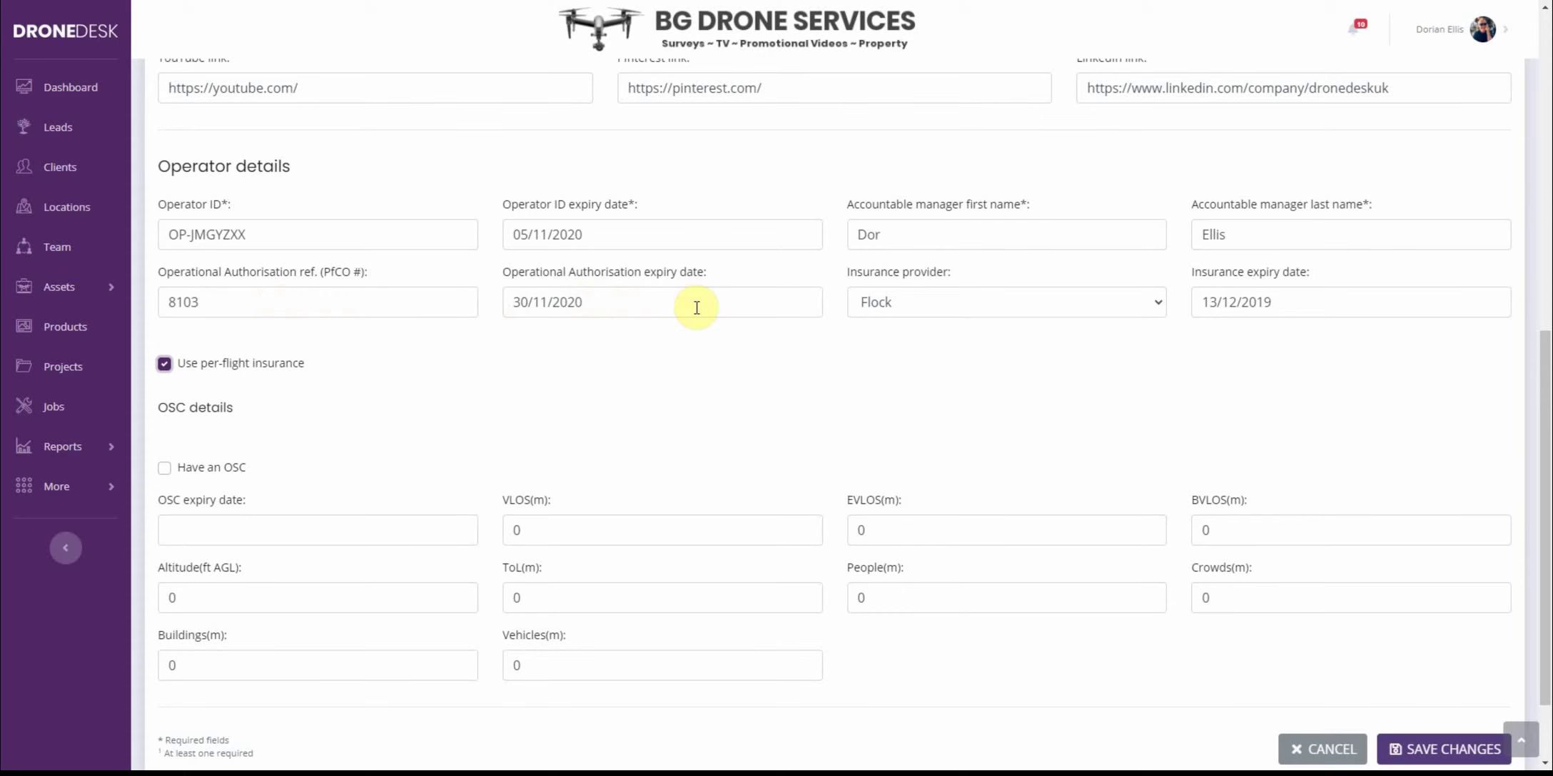
scroll(696, 308, down, 2)
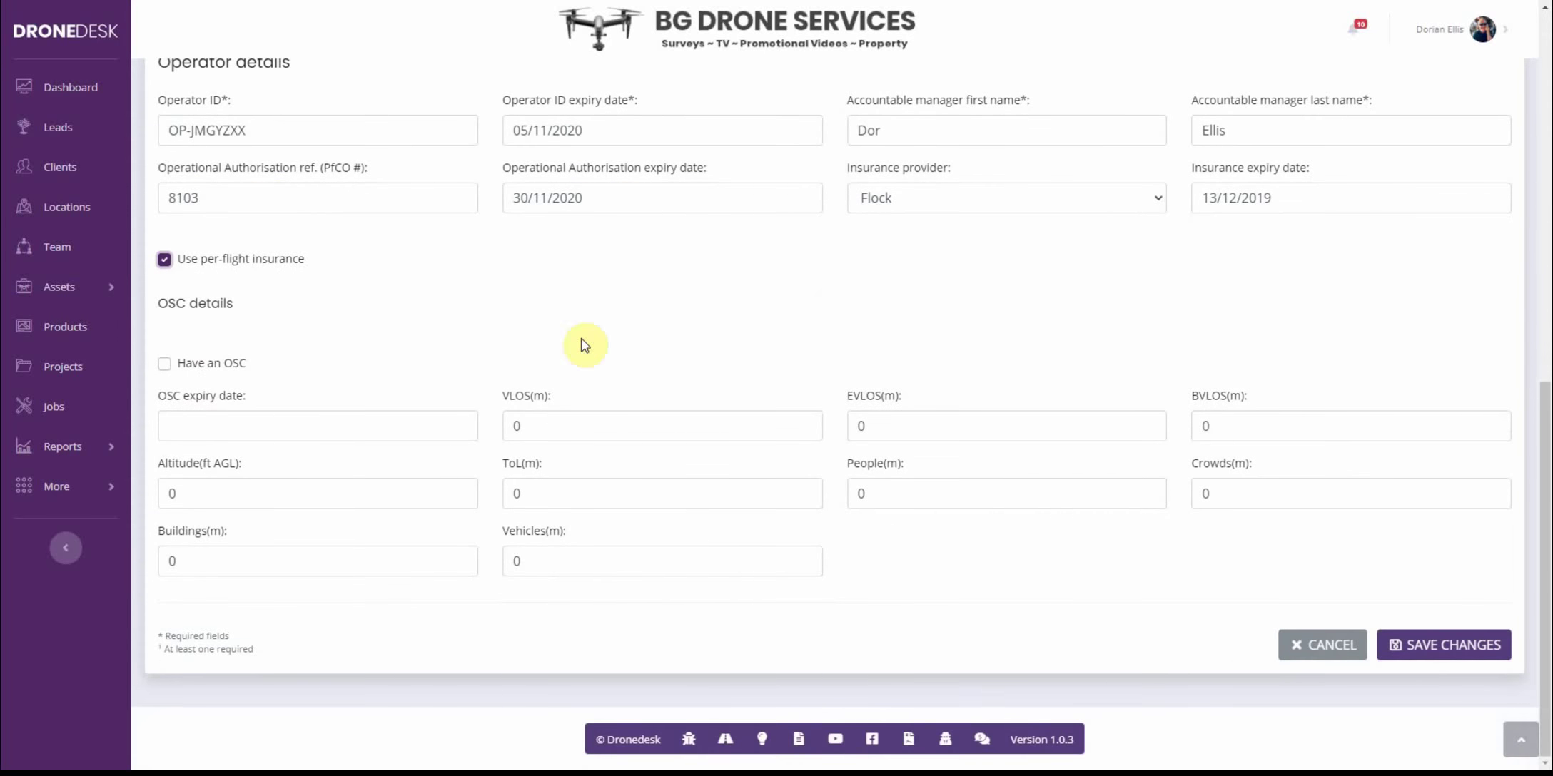
Step: Tick 'Have an OSC' on the business profile and return to the dashboard
click(163, 365)
click(57, 90)
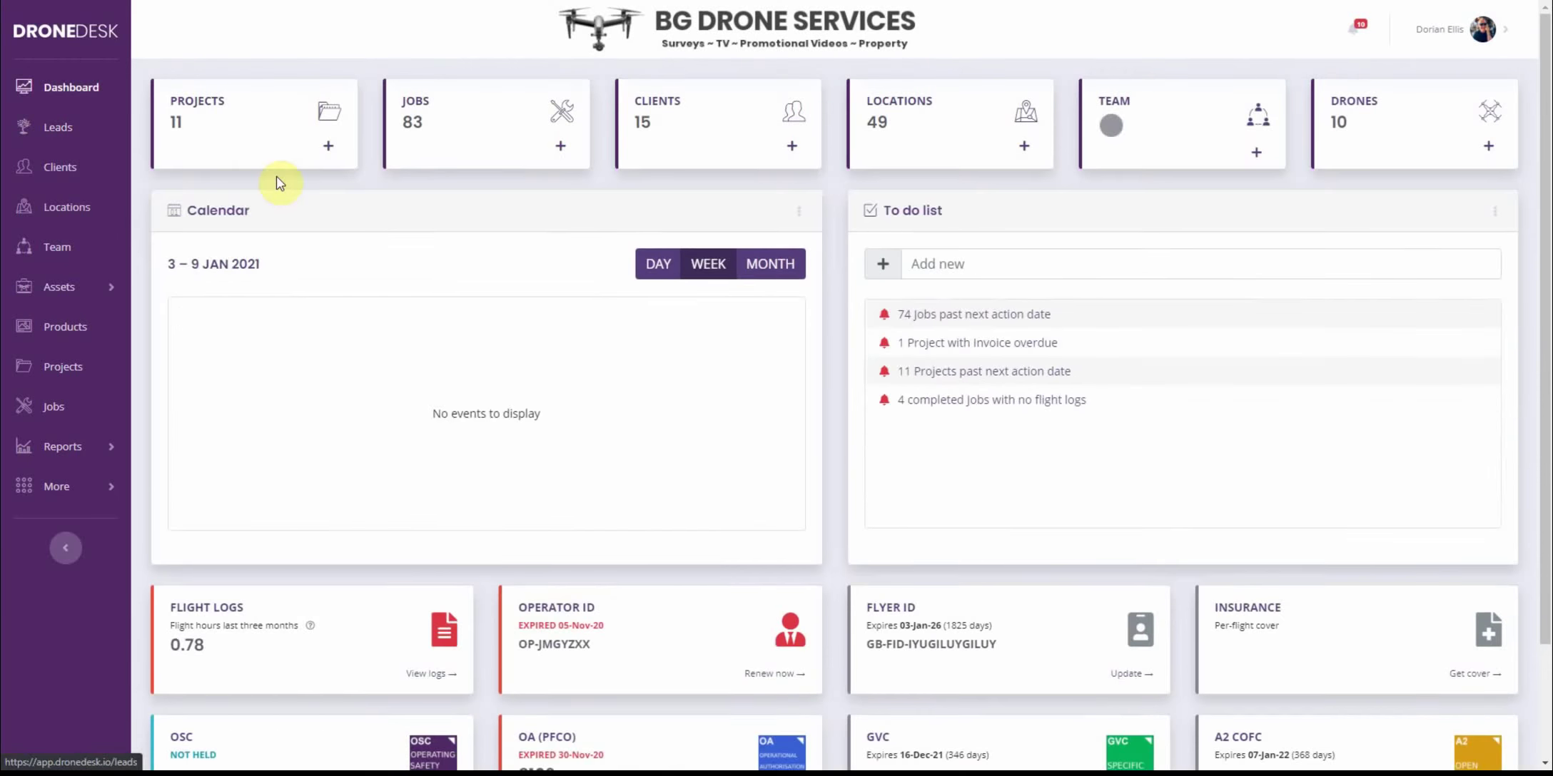
scroll(380, 230, down, 2)
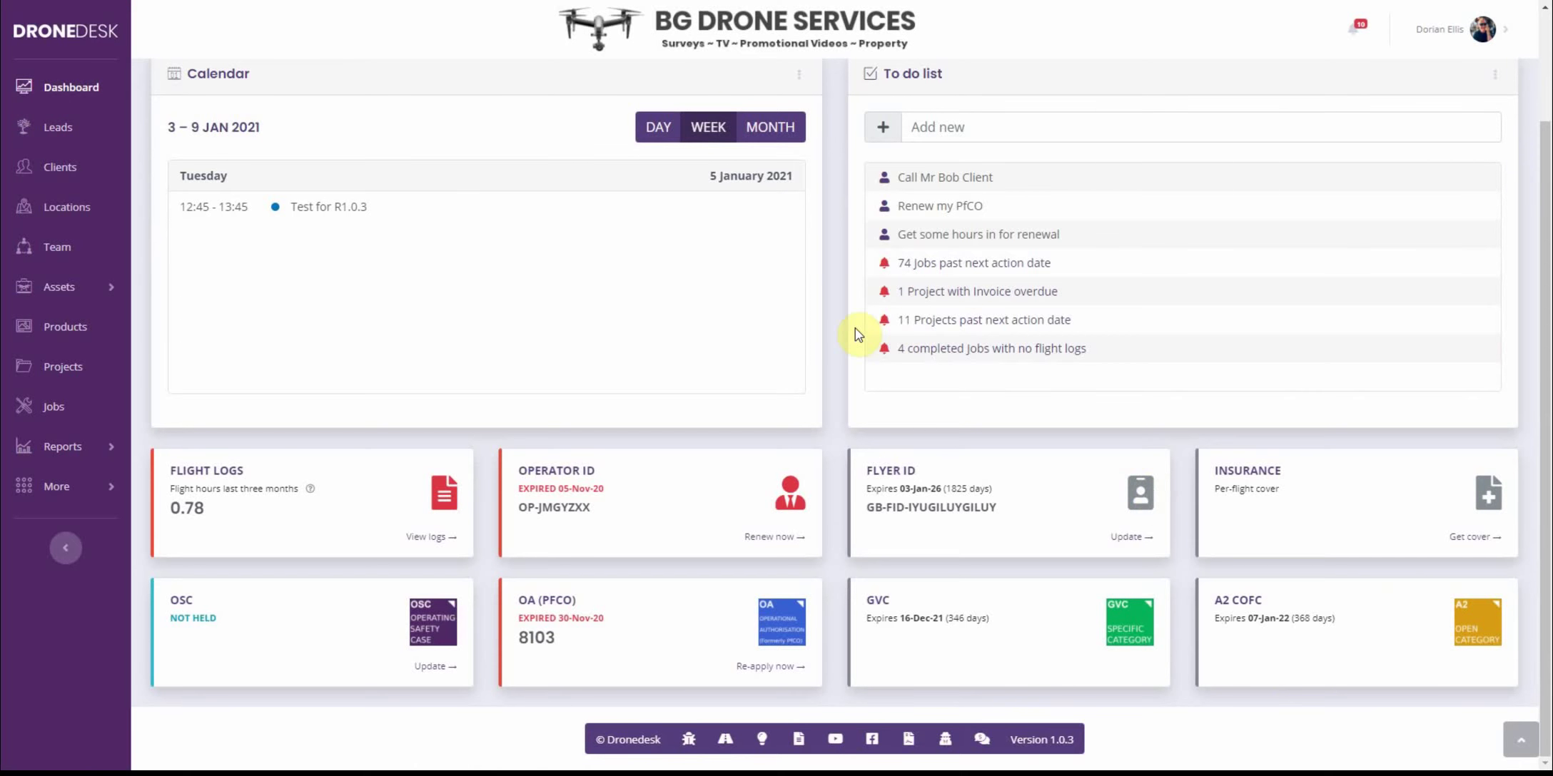
Step: Edit the 653-flight-minute pilot's team record, keep GVC as Yes, and save it
click(63, 250)
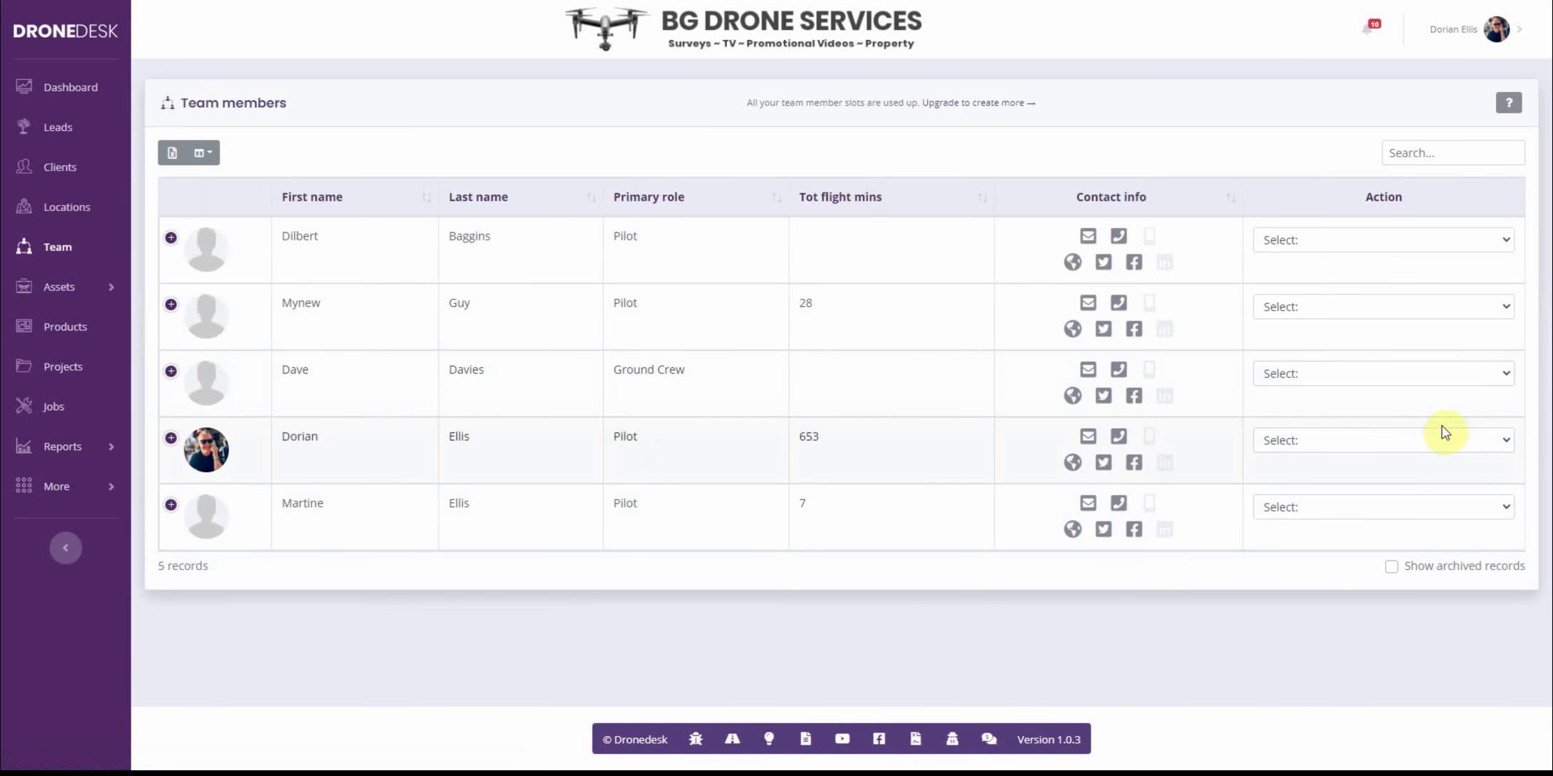
click(1419, 447)
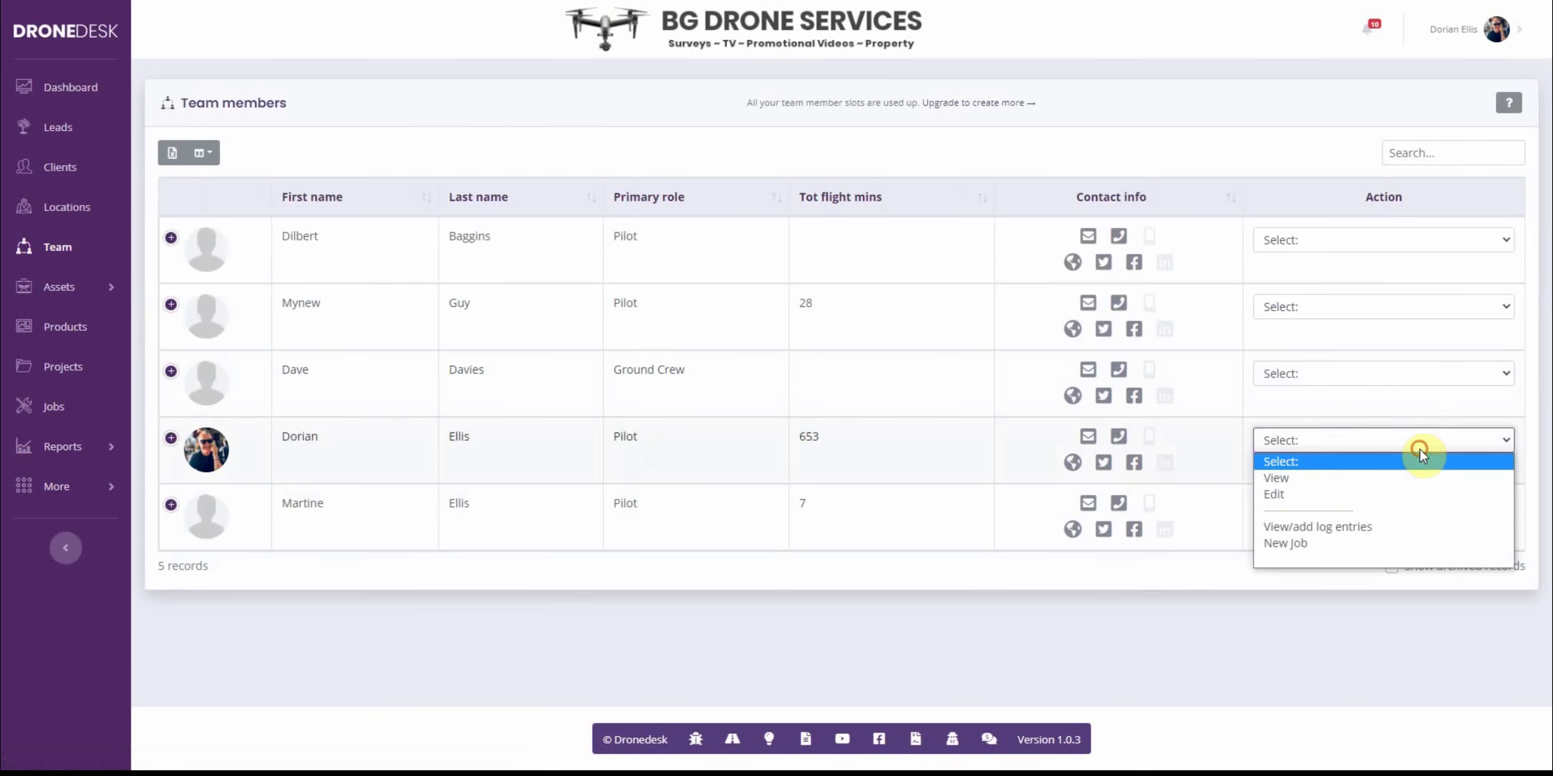
click(1345, 492)
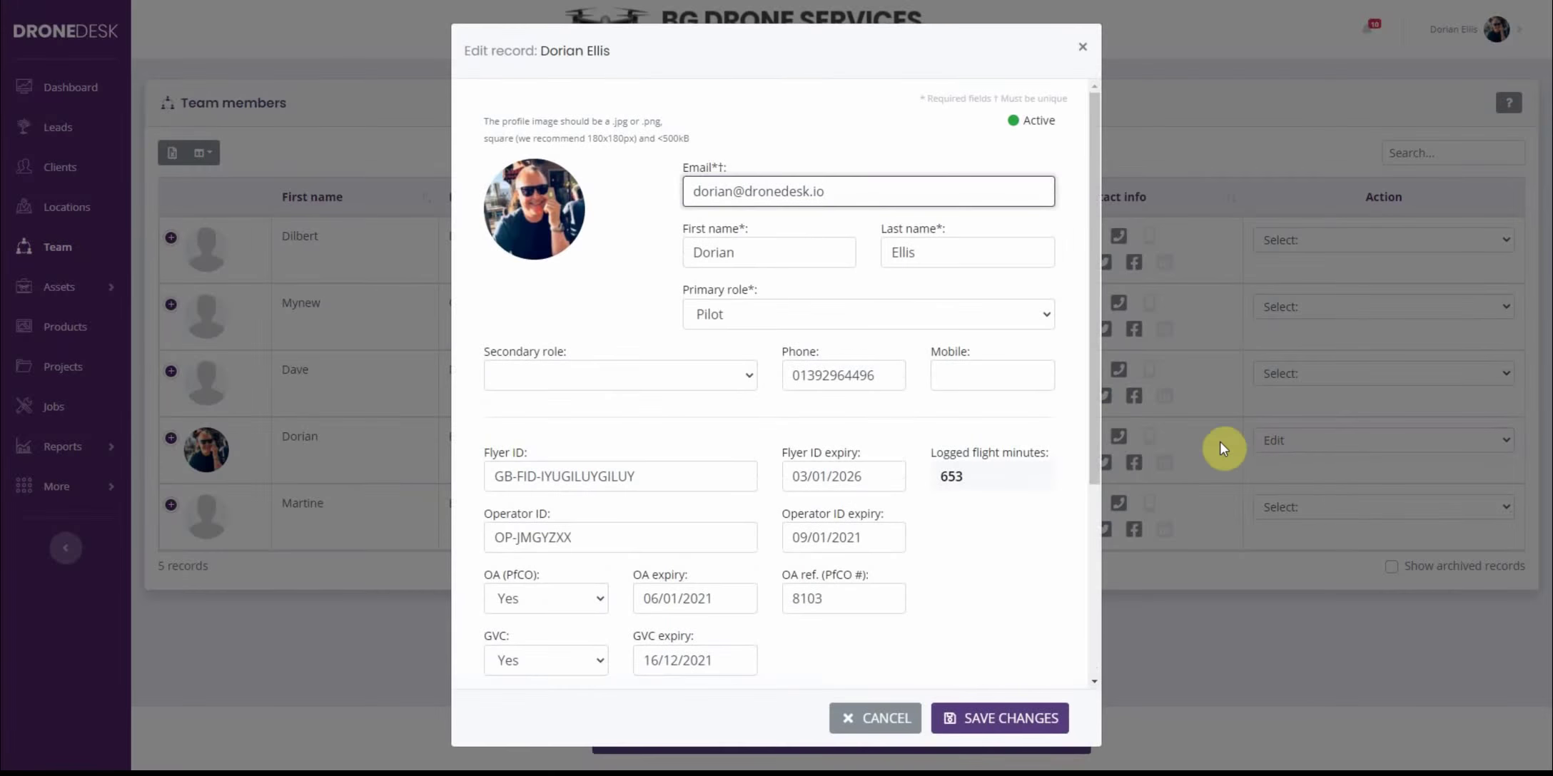
scroll(642, 457, down, 3)
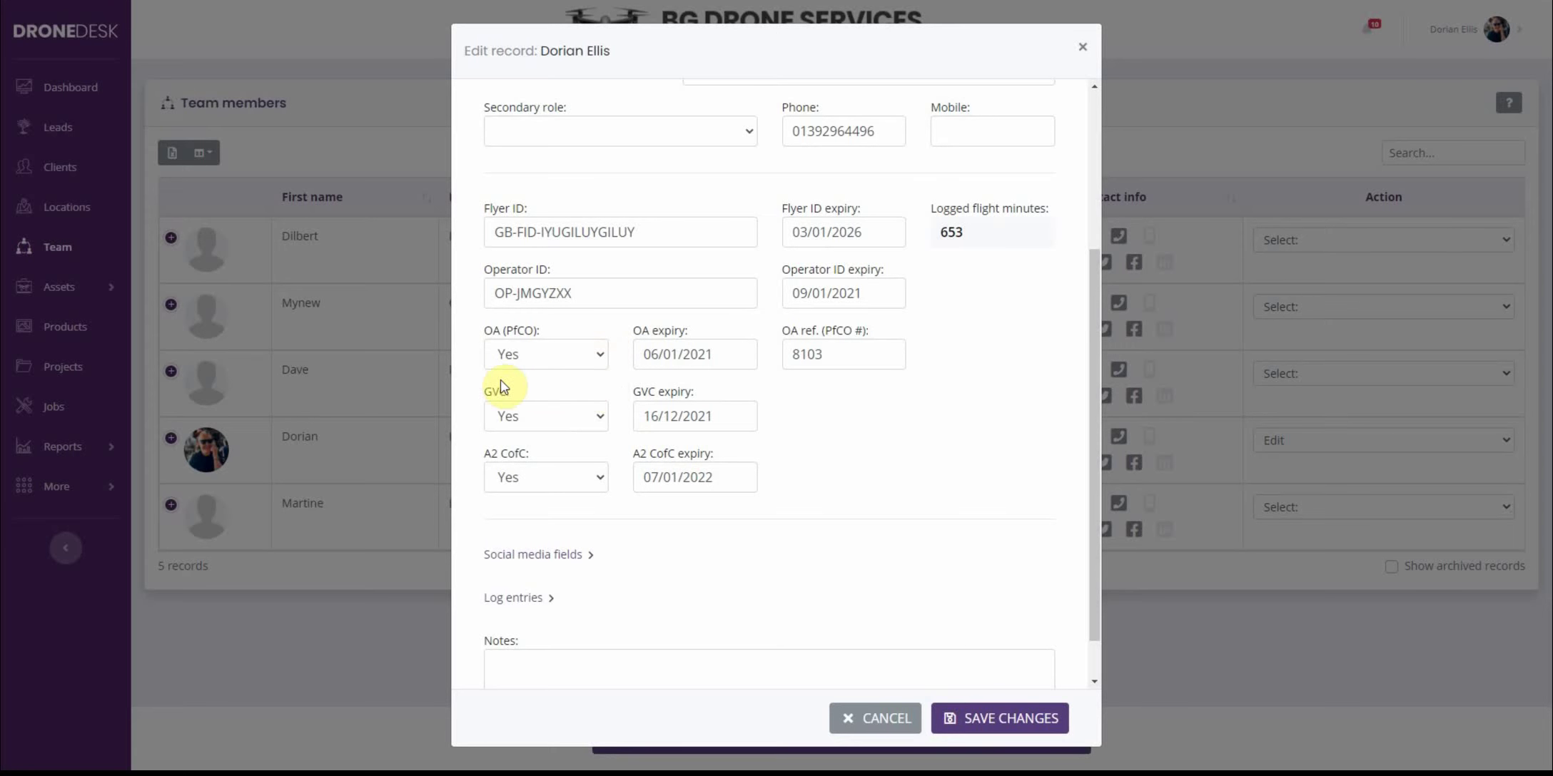
click(560, 416)
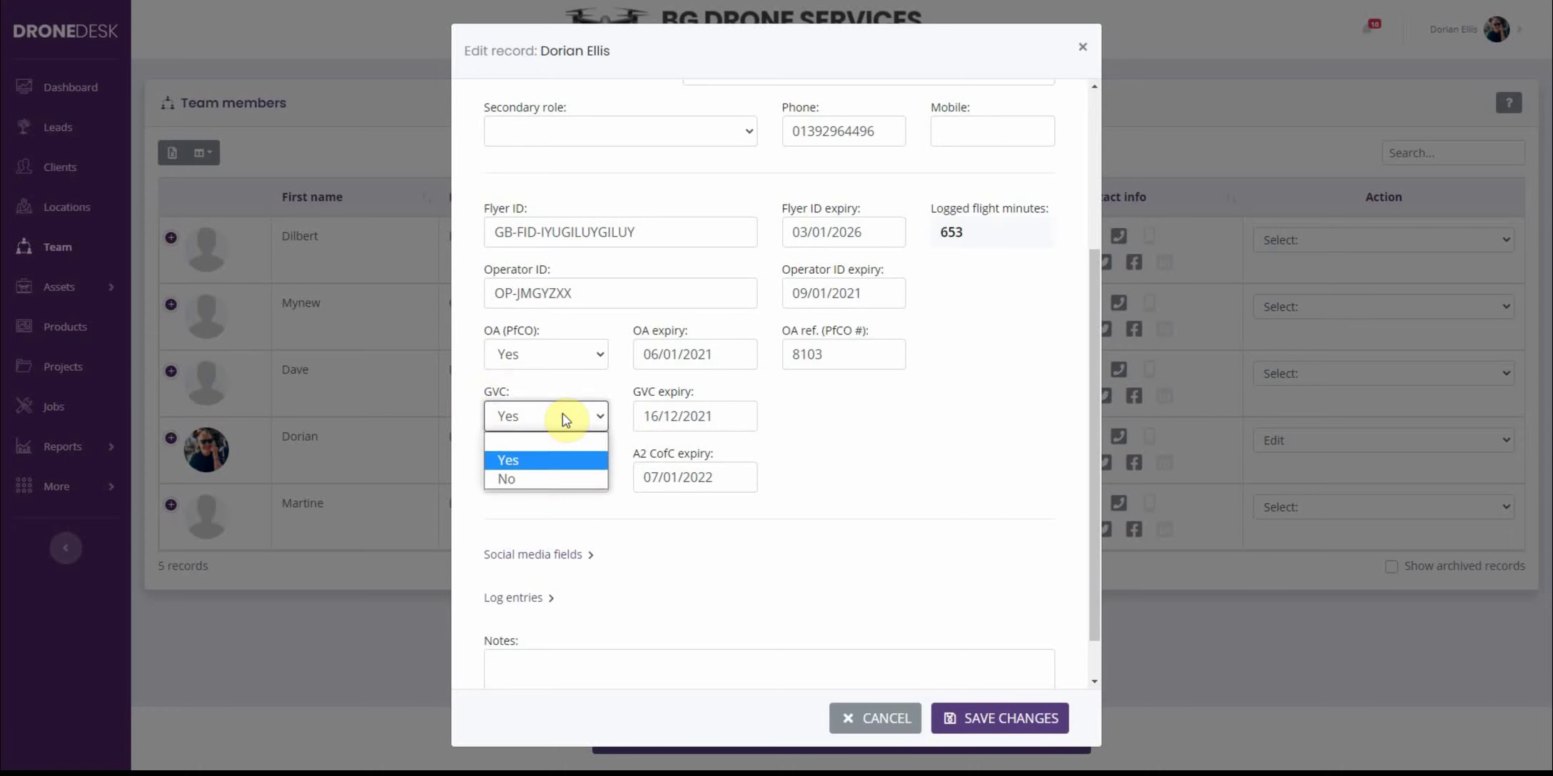
click(814, 420)
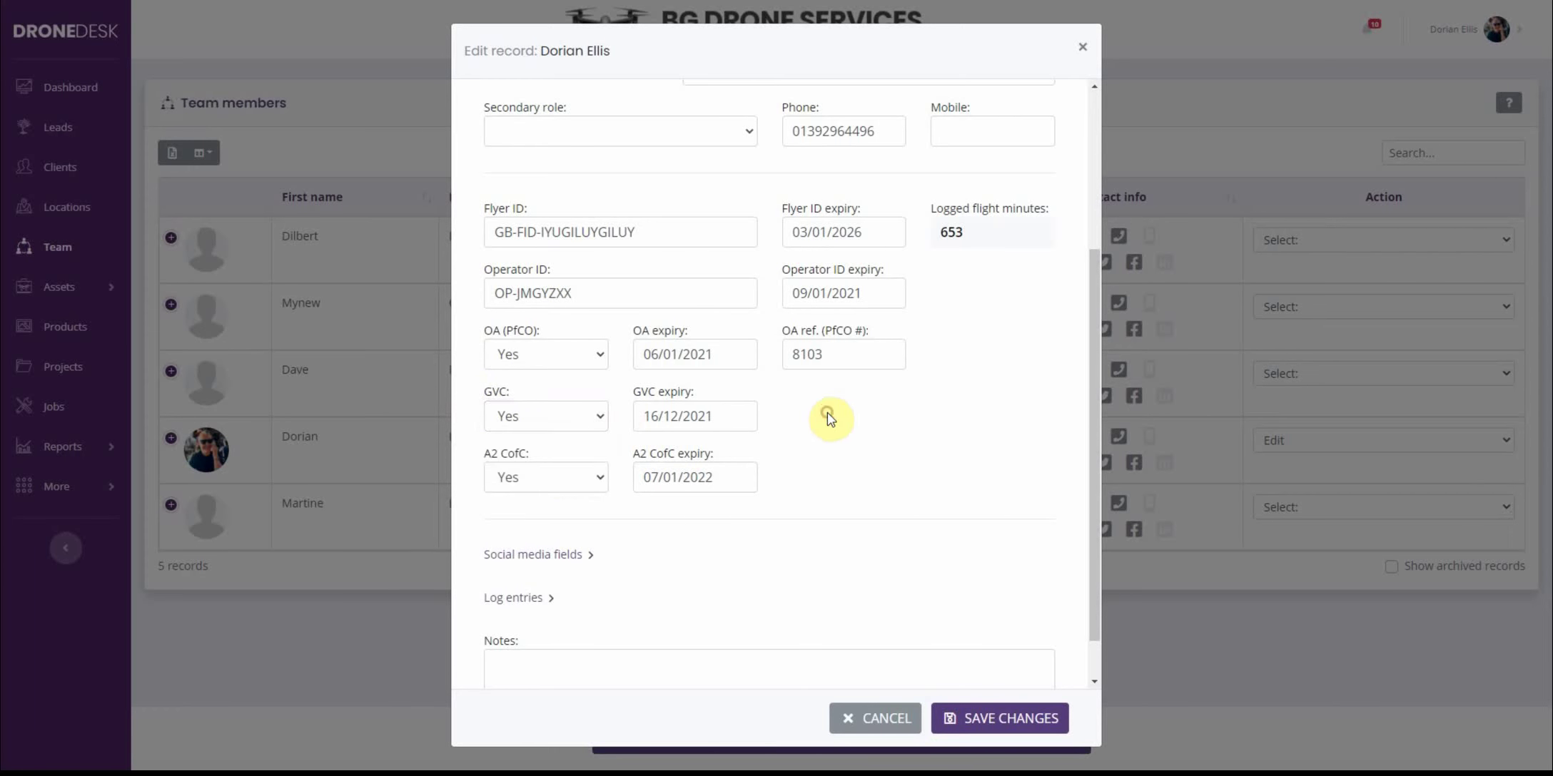
click(985, 719)
Step: Close the saved pilot record and review the dashboard's operator, flyer and certificate status cards
click(860, 735)
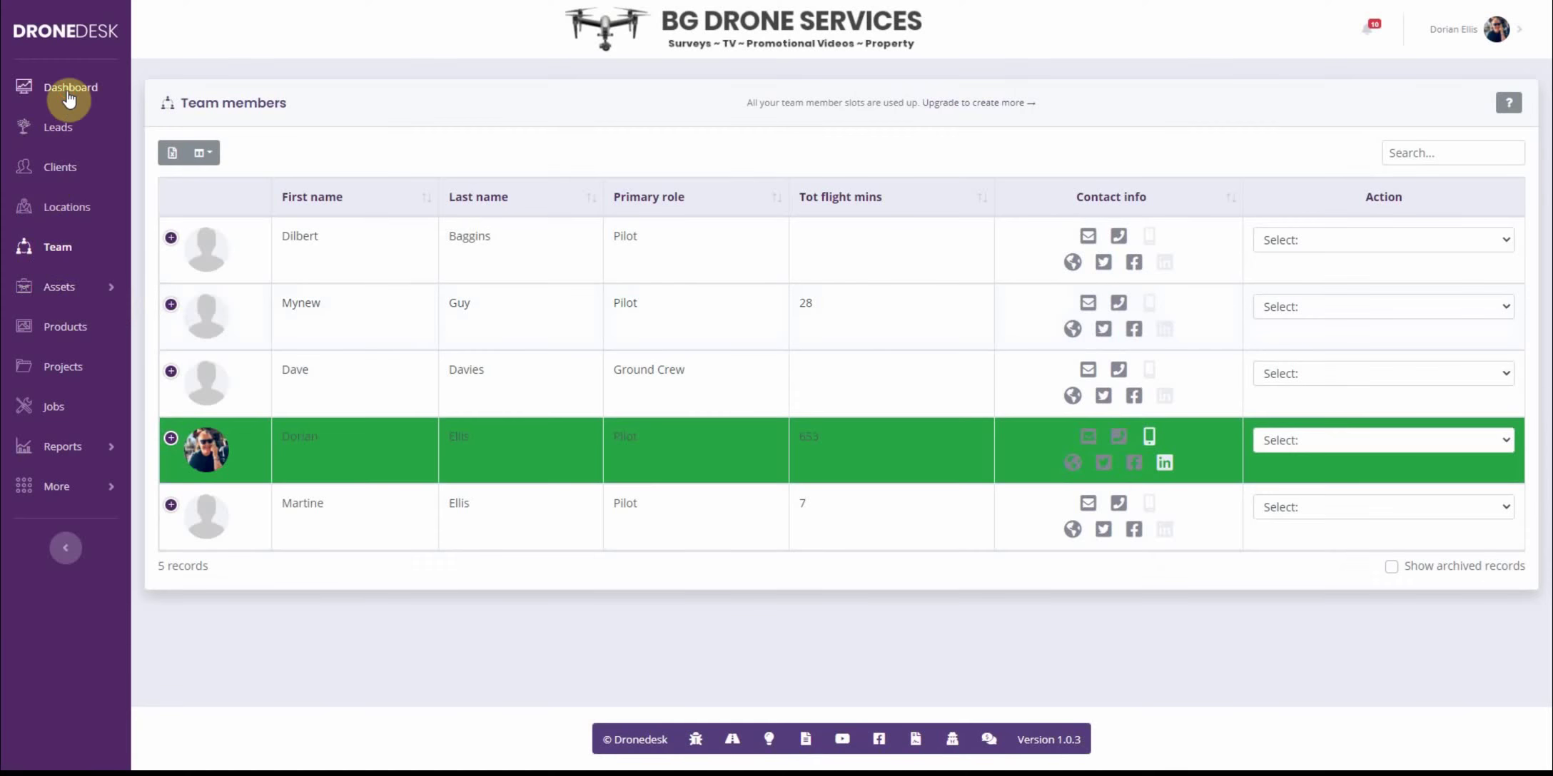
click(66, 89)
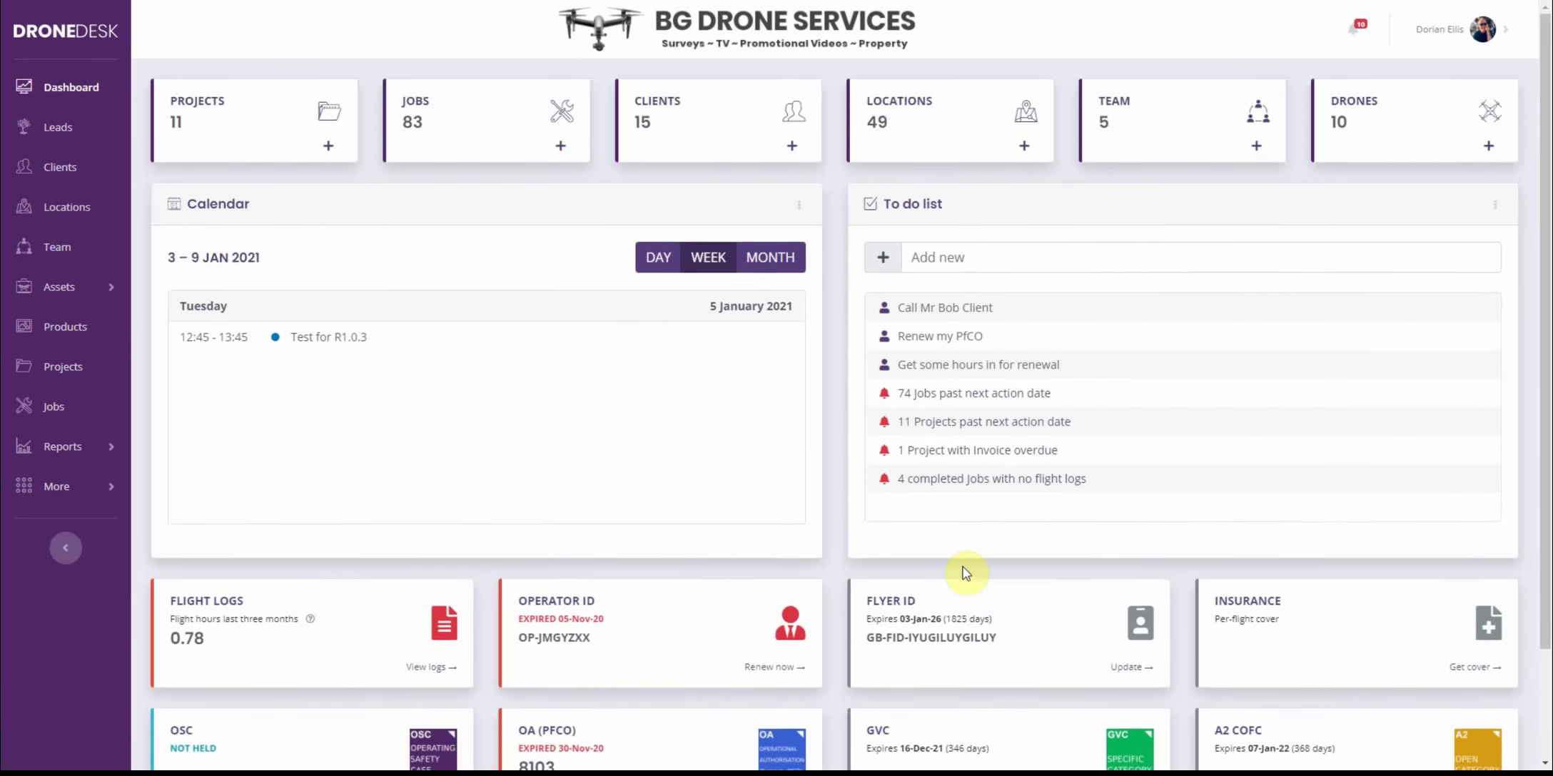
scroll(970, 572, down, 3)
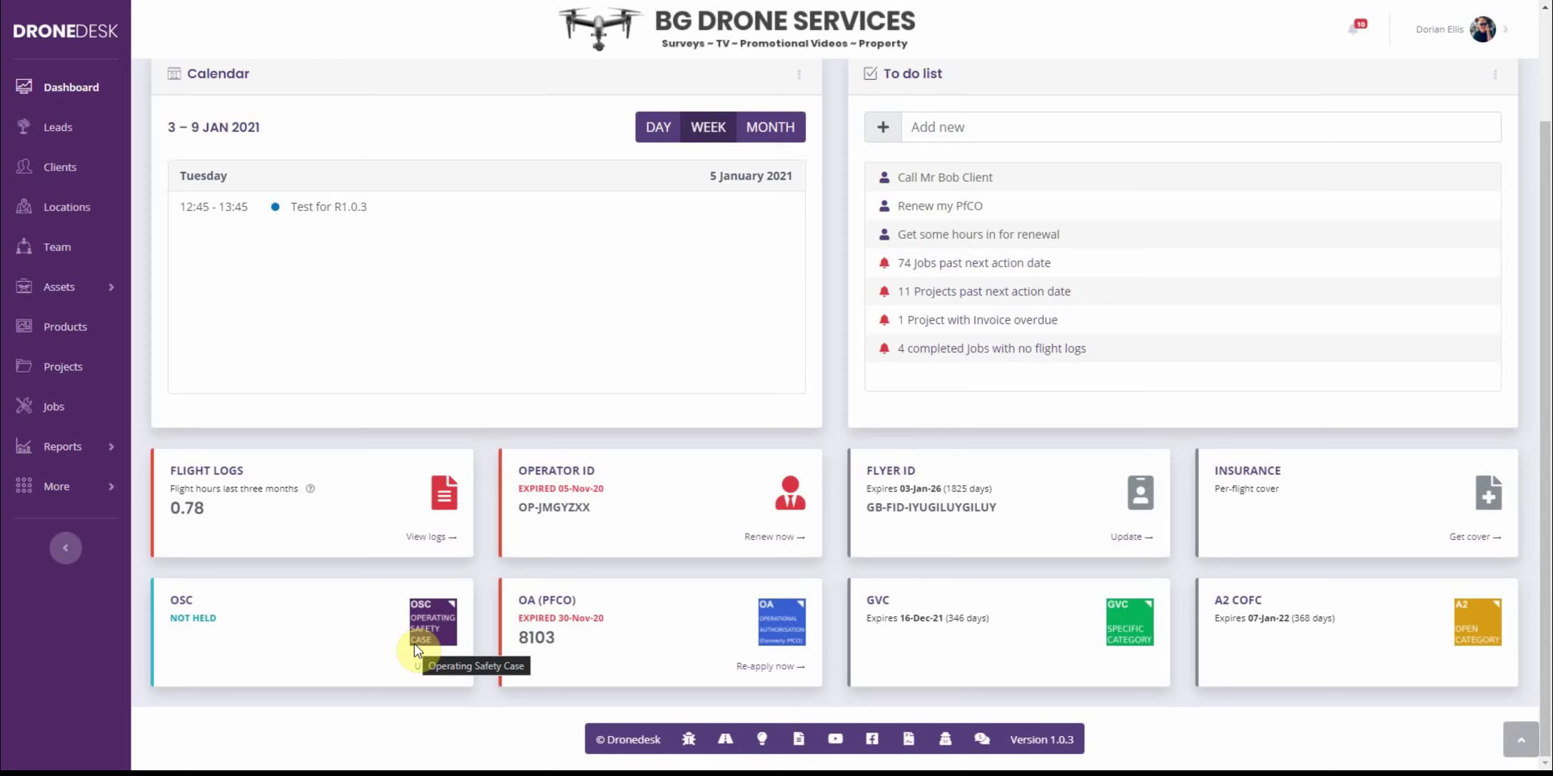
scroll(785, 657, up, 2)
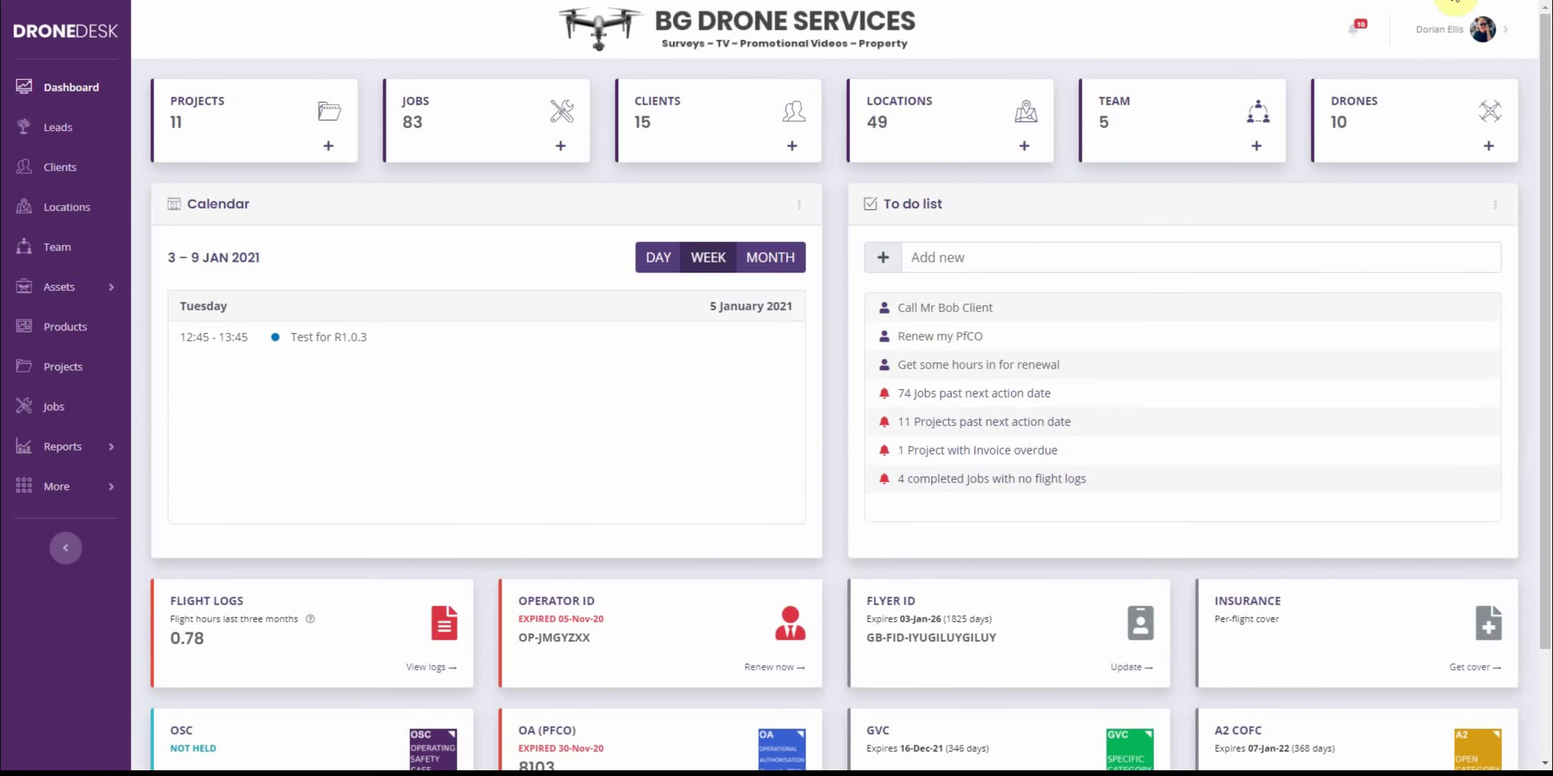
click(1441, 35)
click(1425, 111)
Step: In Settings > Verified Badge, uncheck 'Display flight stats on badge' and review the page preview
click(1495, 29)
click(1399, 222)
click(1074, 172)
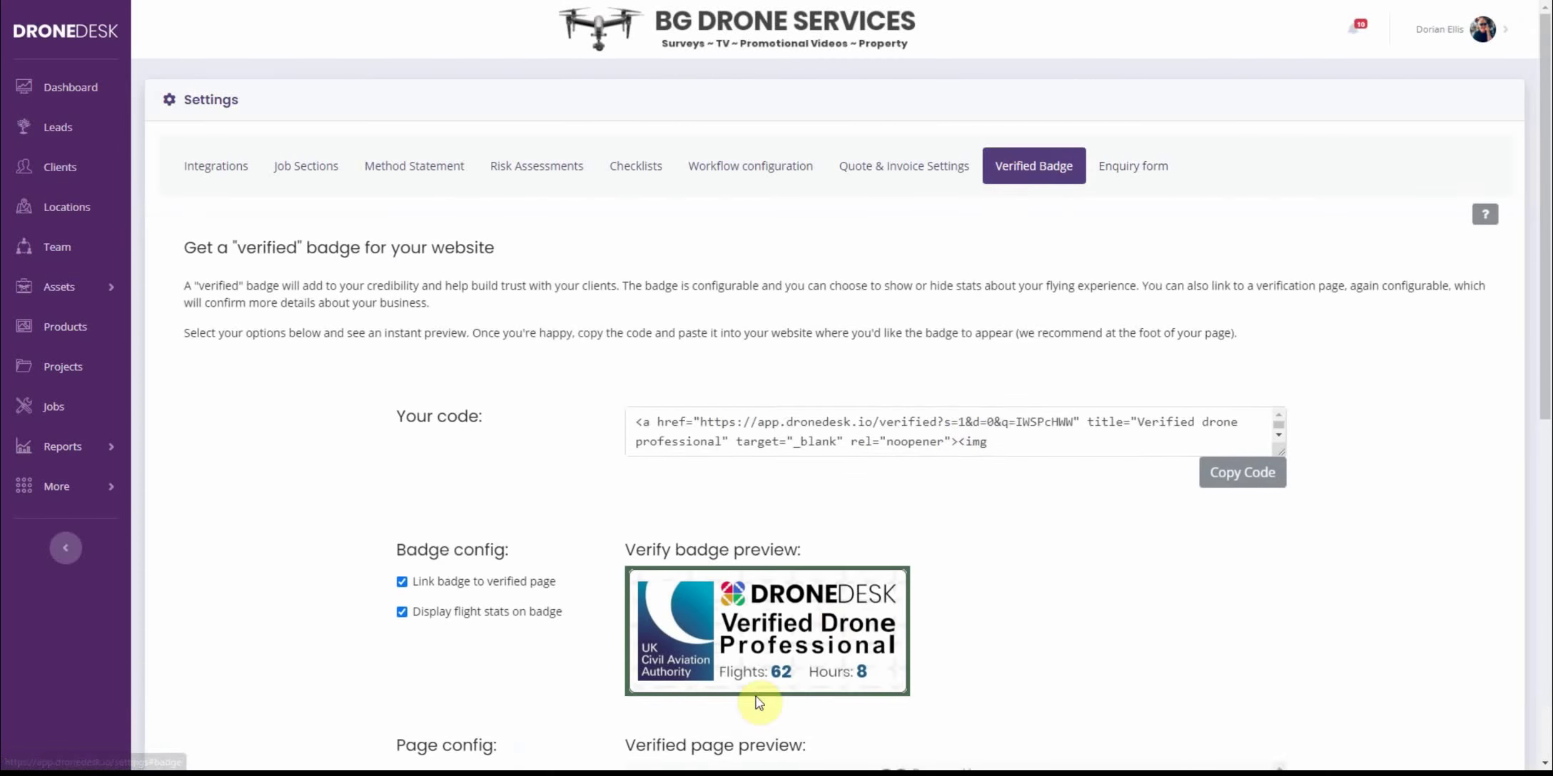
scroll(995, 558, down, 5)
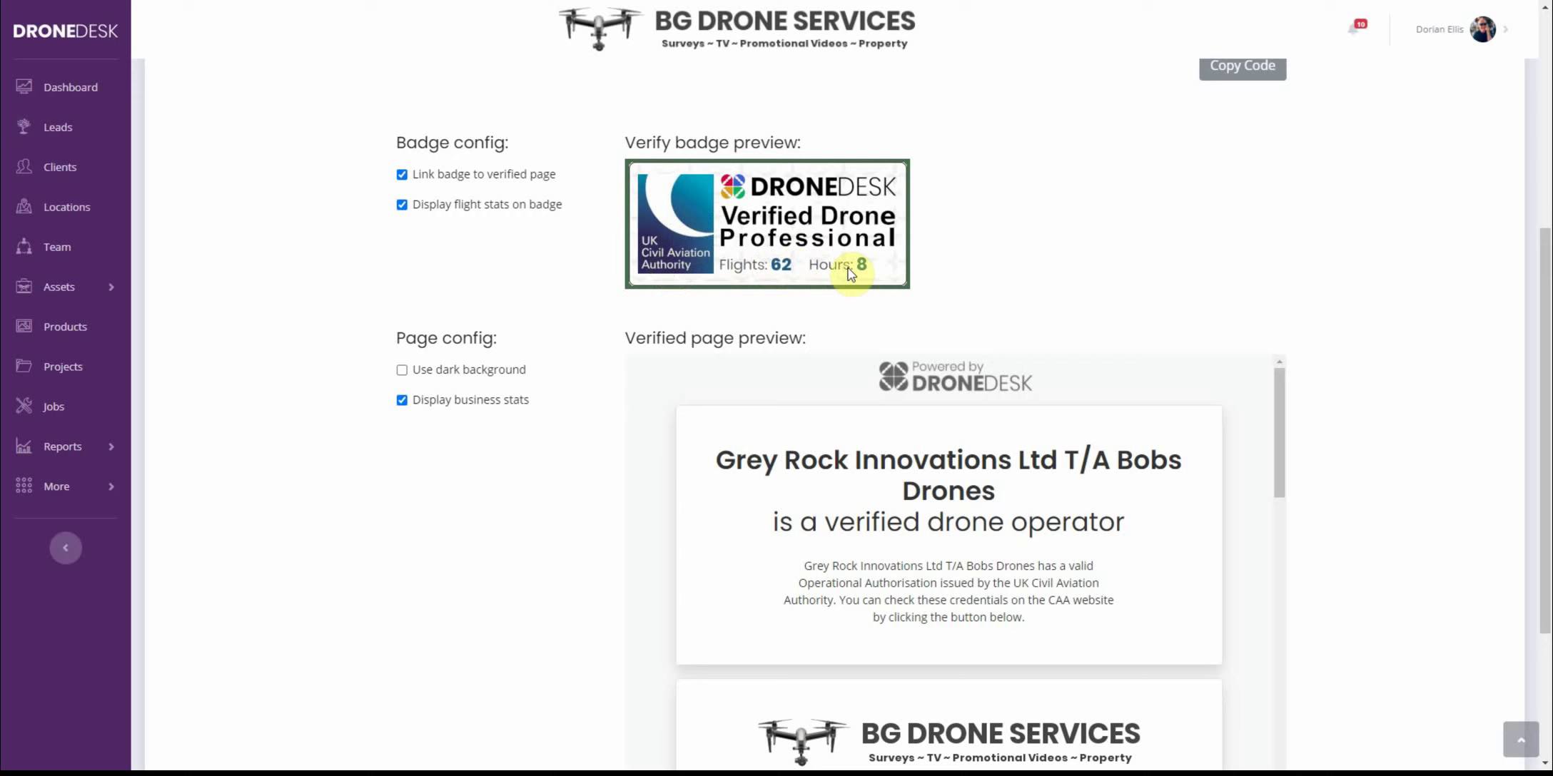
click(439, 207)
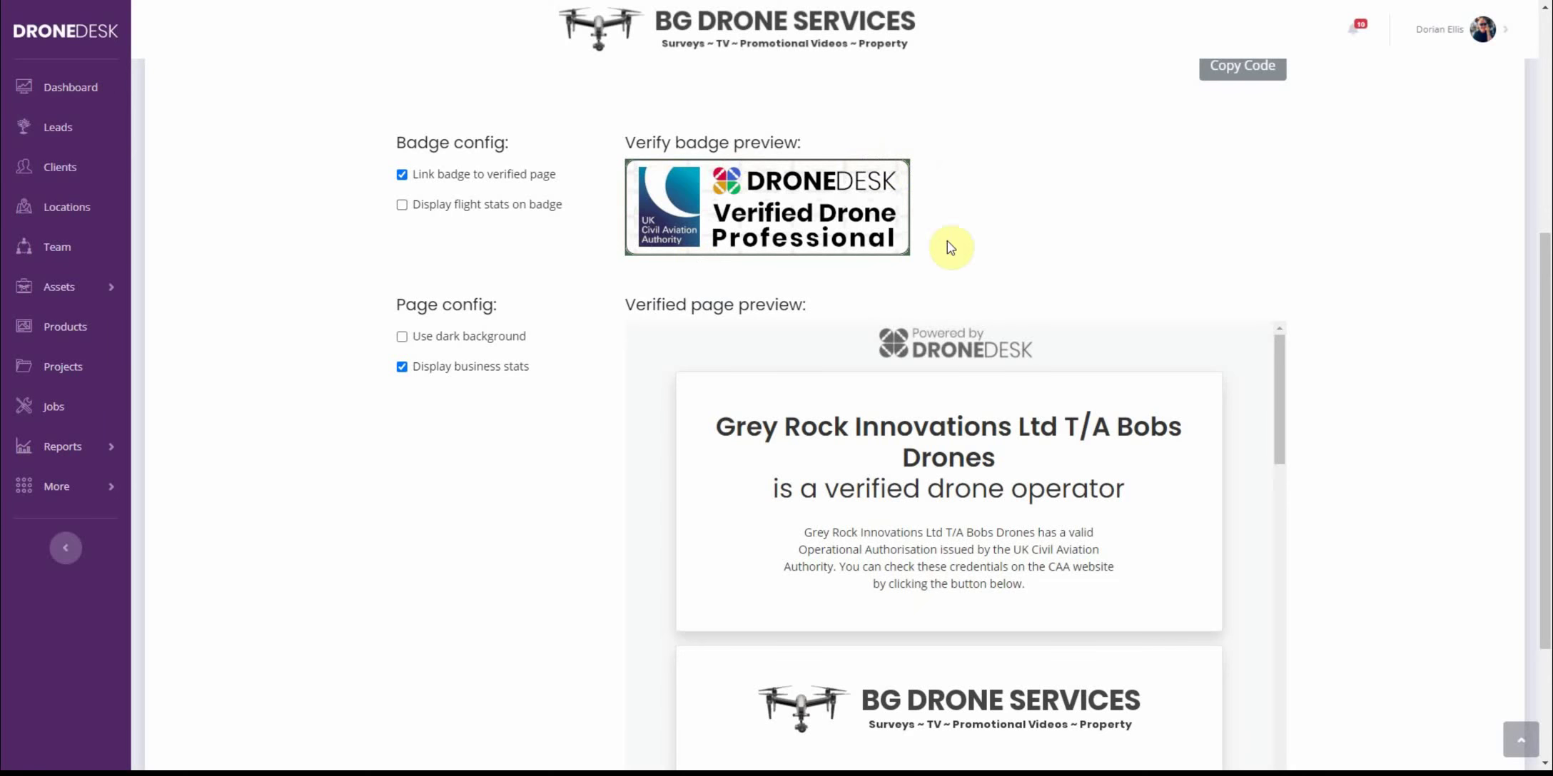
scroll(1035, 323, down, 1)
scroll(1038, 323, down, 1)
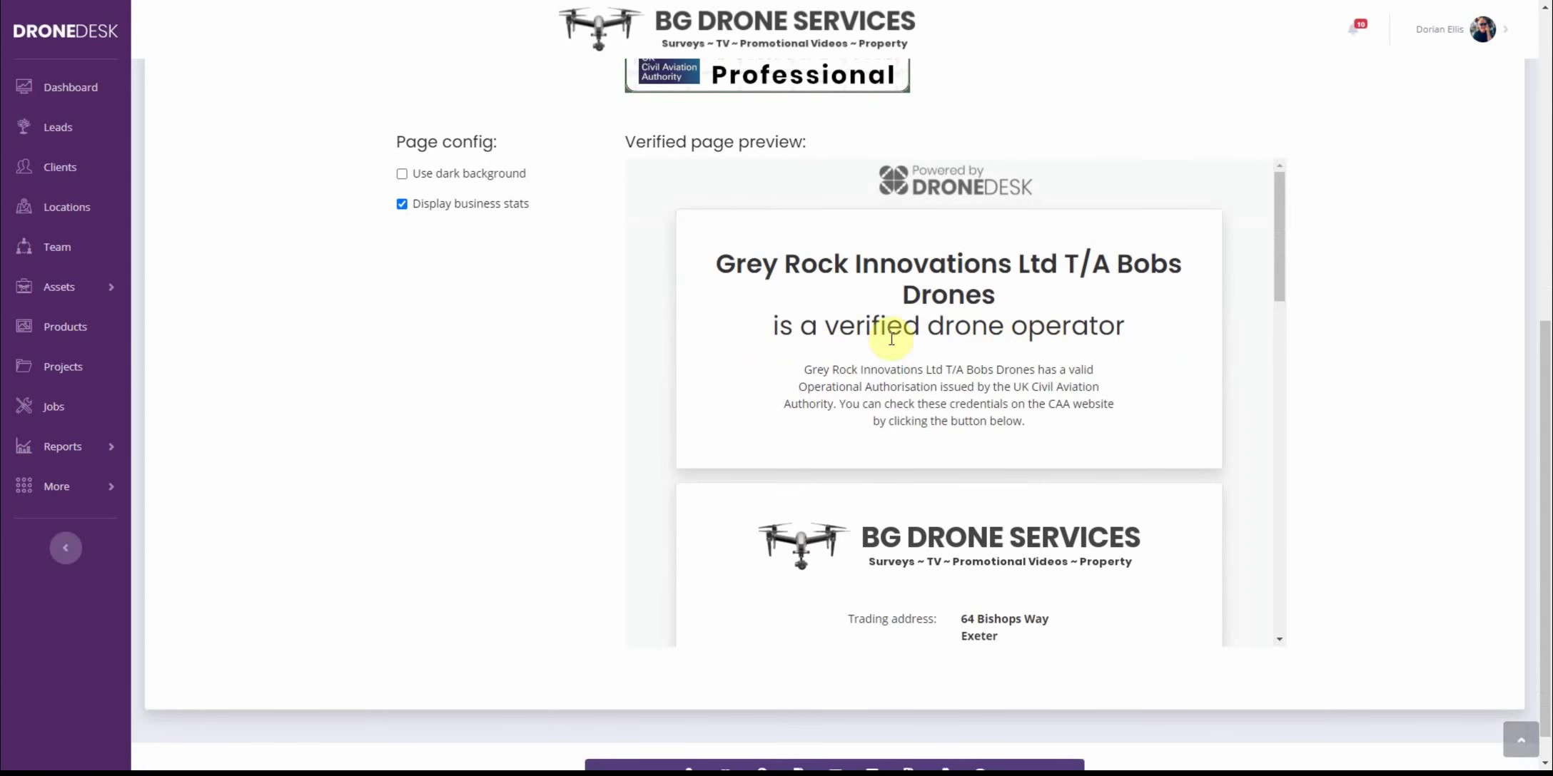
scroll(950, 370, down, 1)
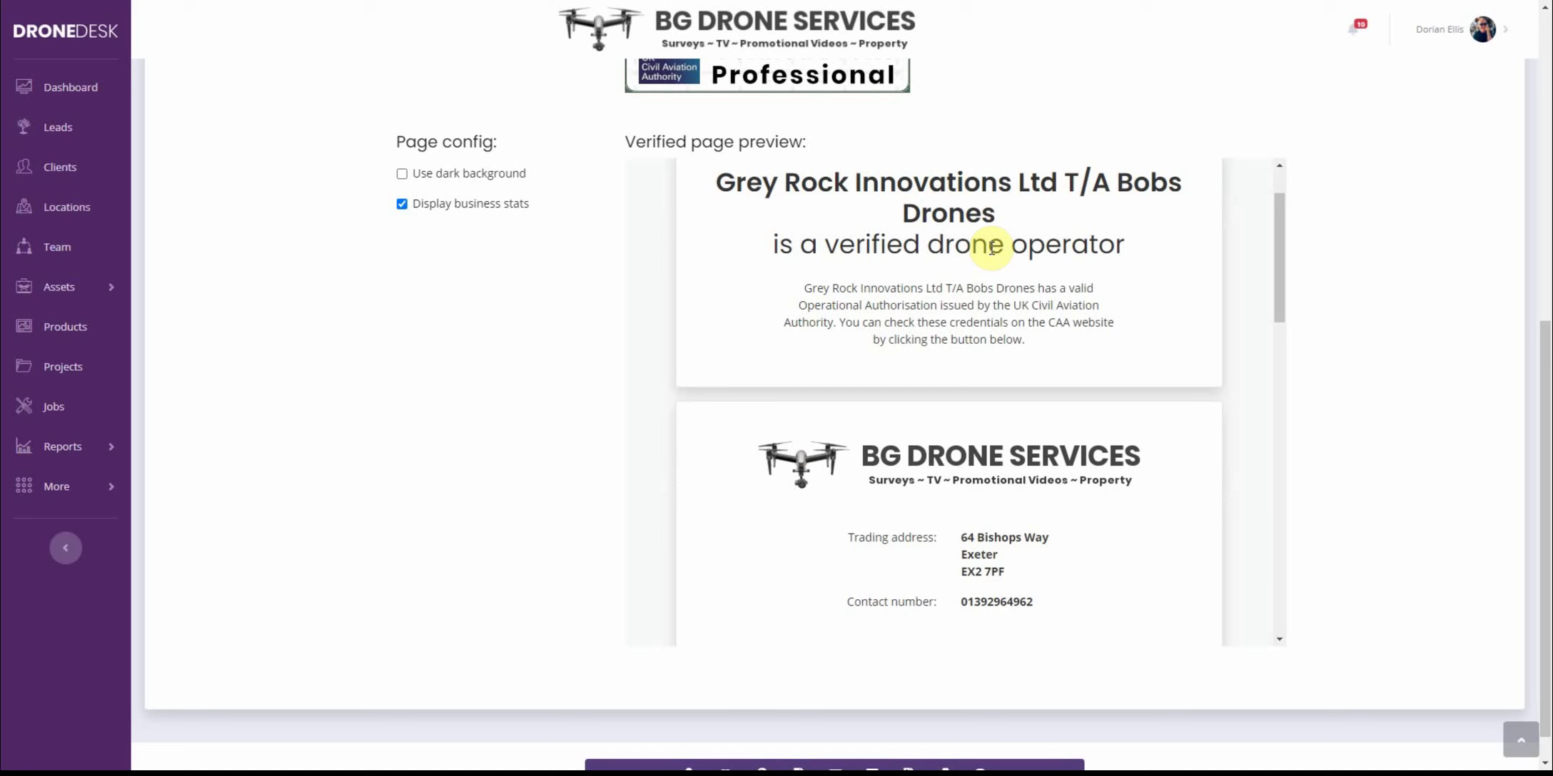
scroll(1029, 426, down, 2)
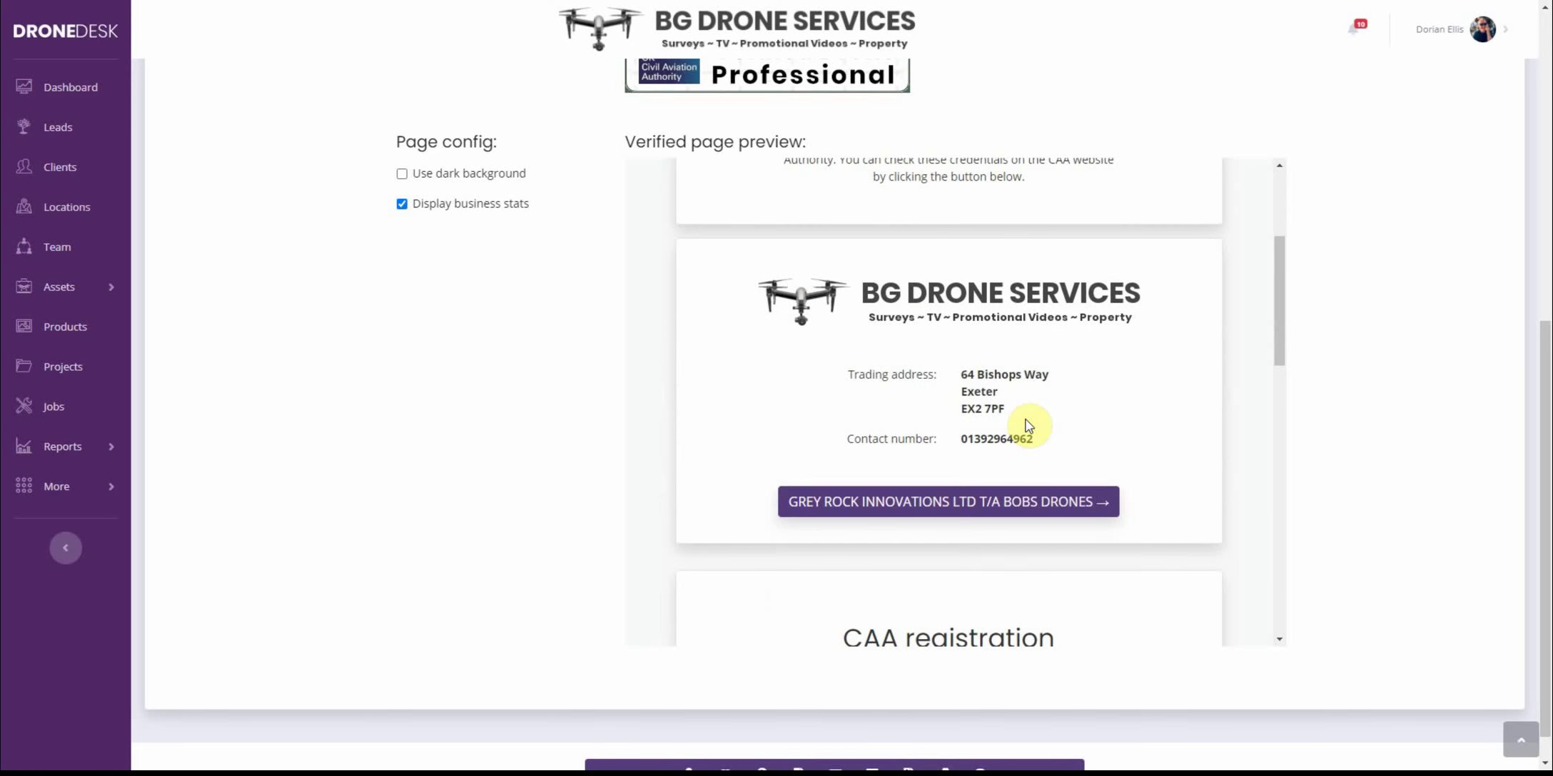
scroll(1028, 426, down, 4)
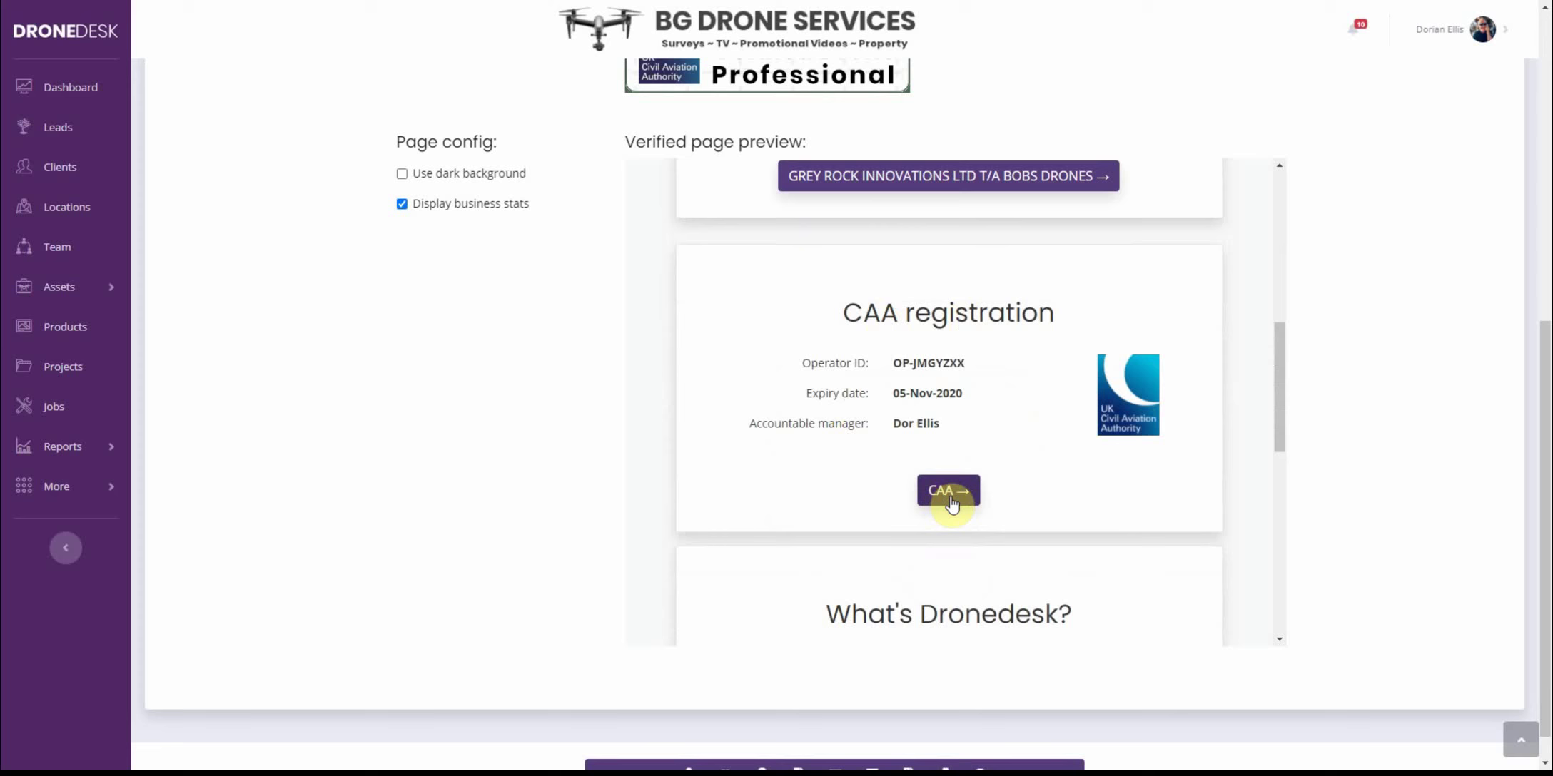
scroll(925, 414, down, 3)
scroll(921, 425, up, 10)
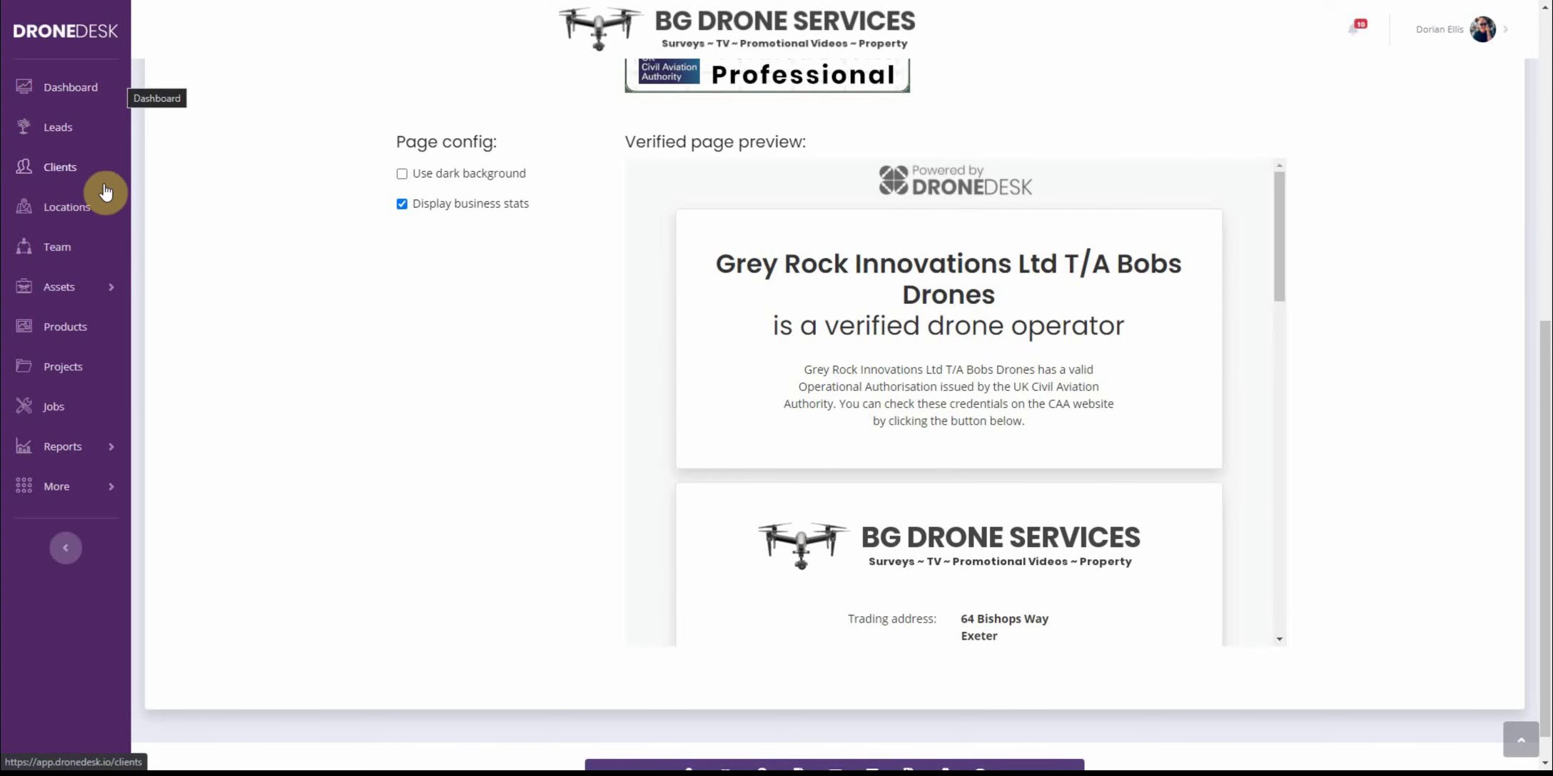
Step: Start a new drone record from the Drones list, cancel it unsaved and return to the dashboard
click(62, 288)
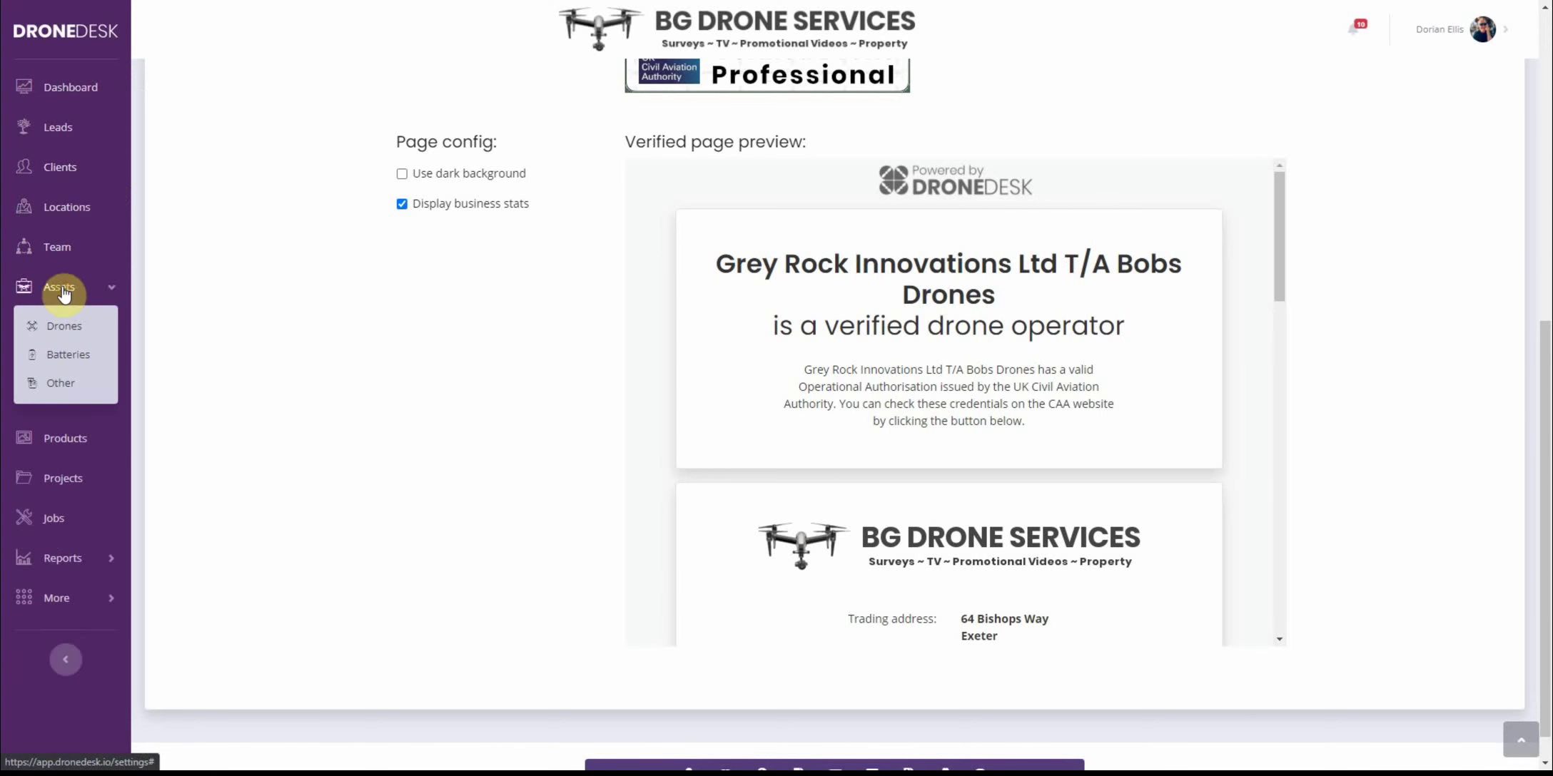
click(57, 329)
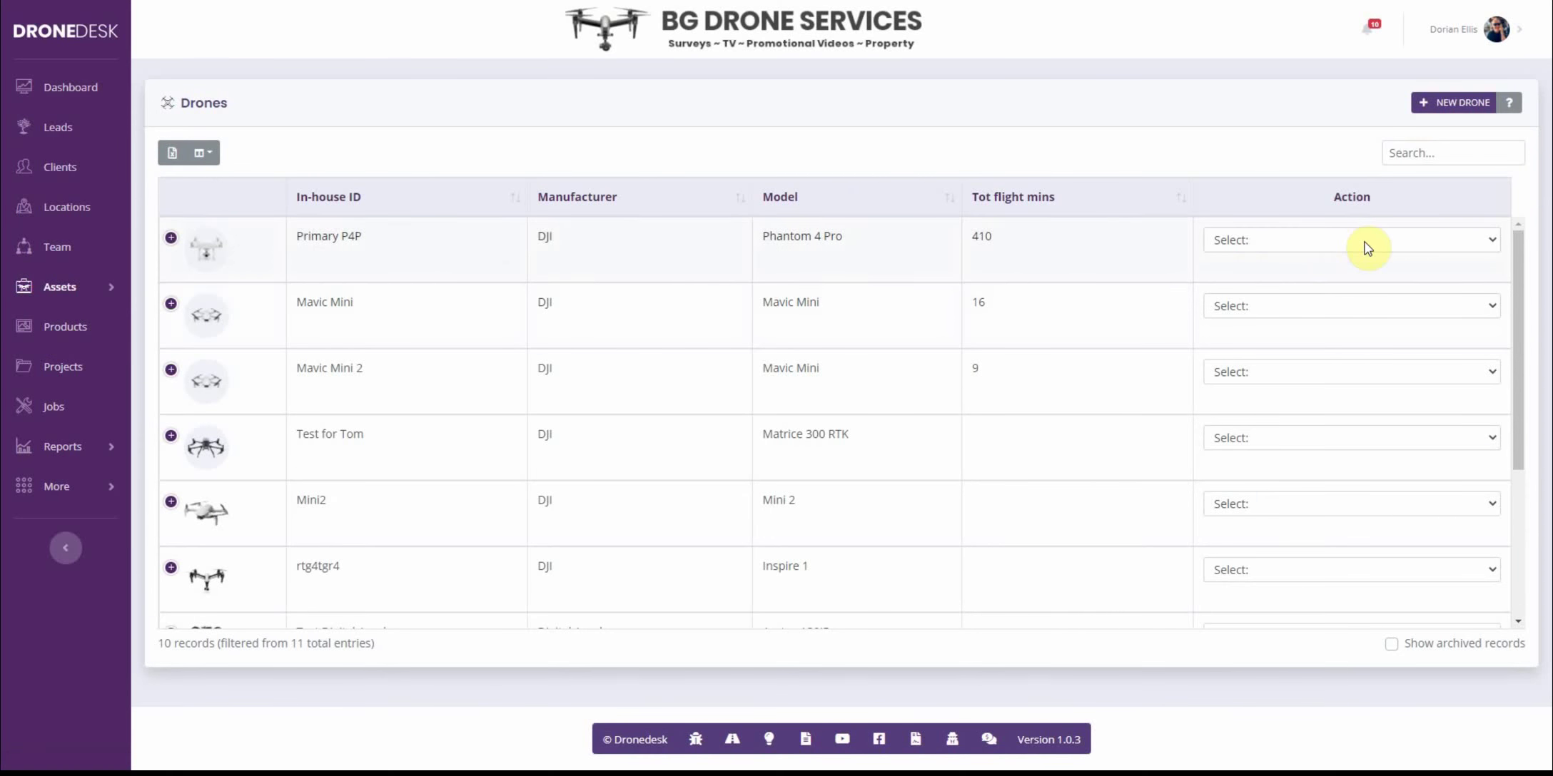
click(1453, 104)
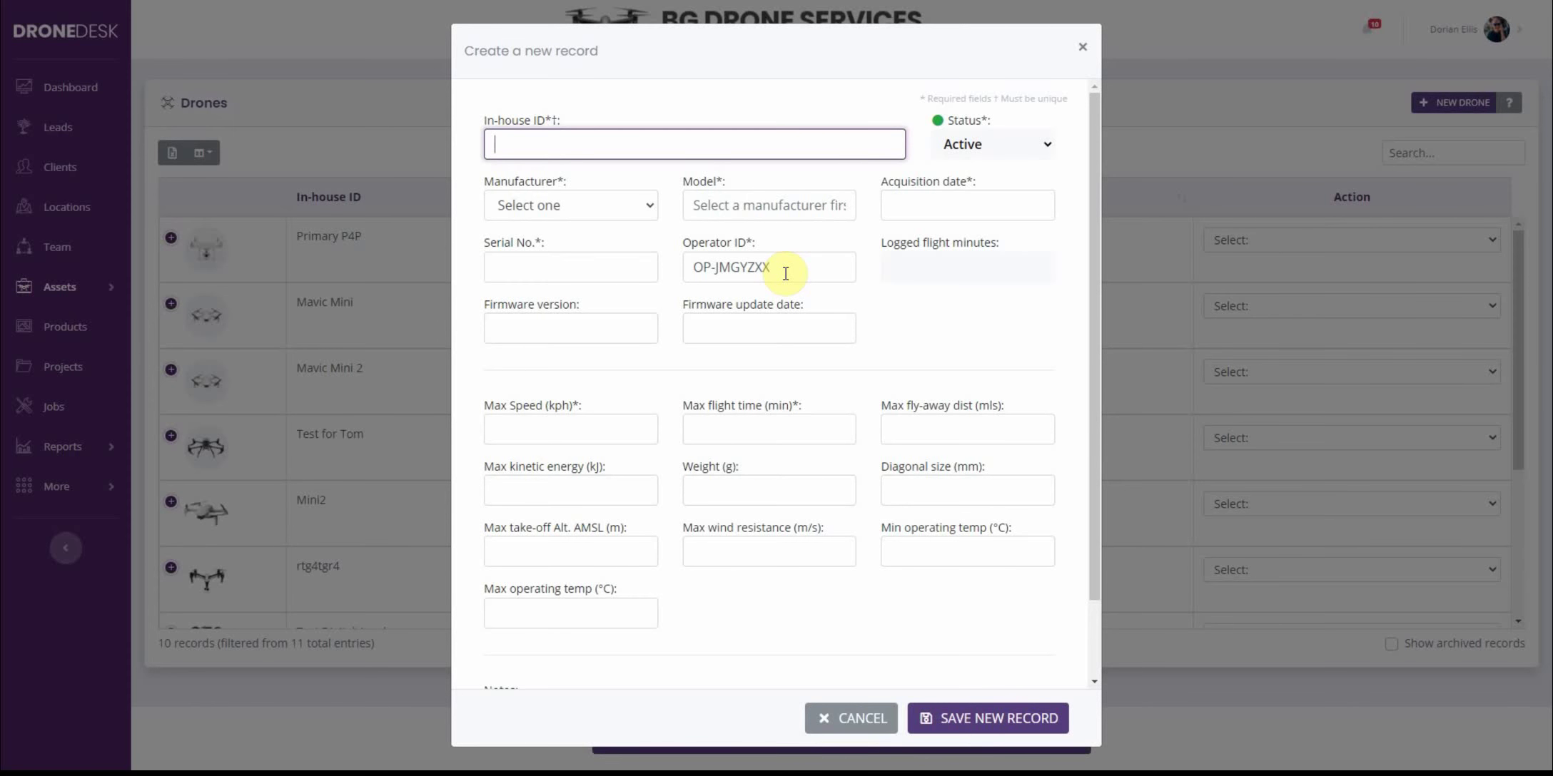
click(834, 717)
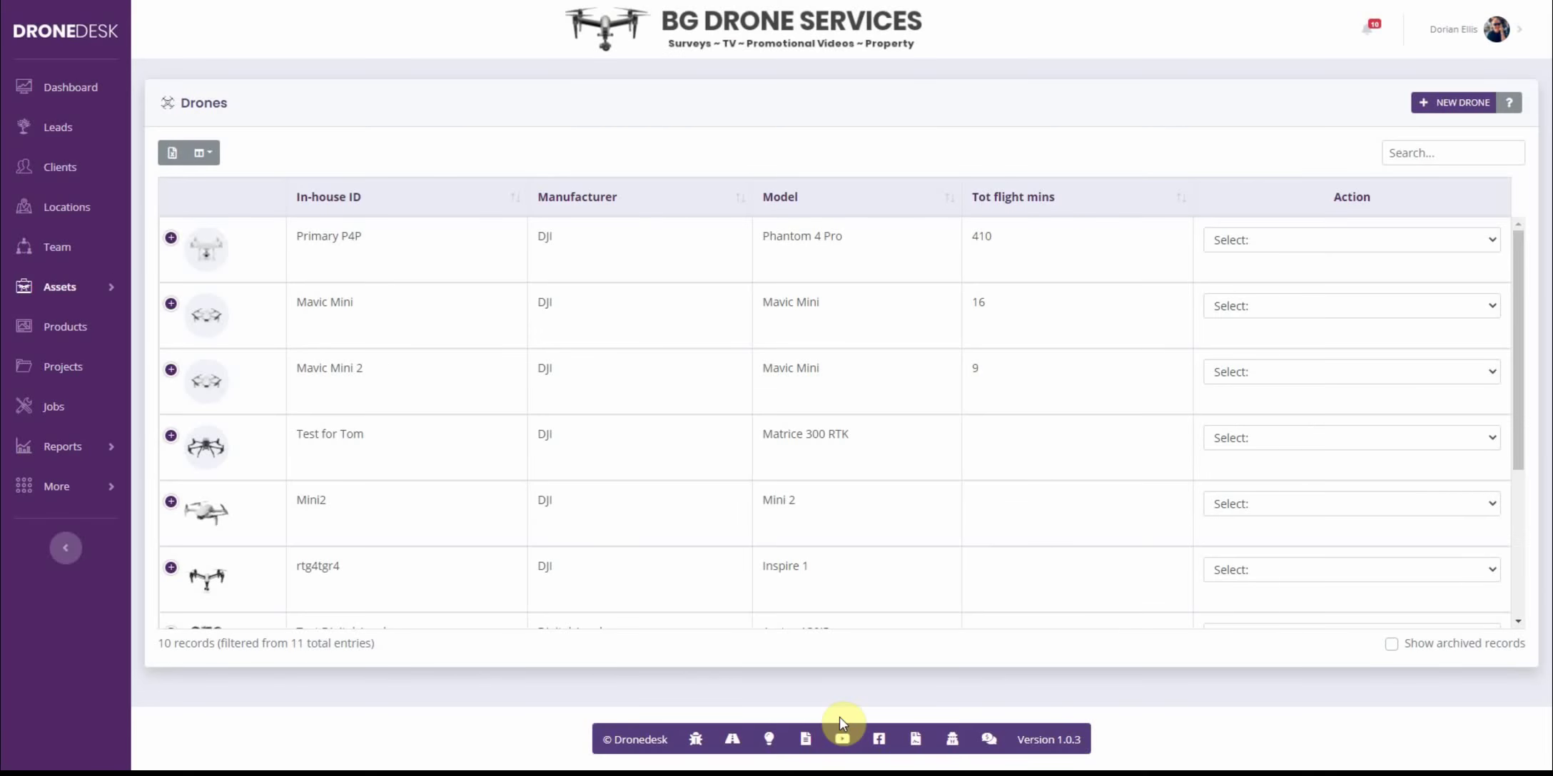
click(72, 88)
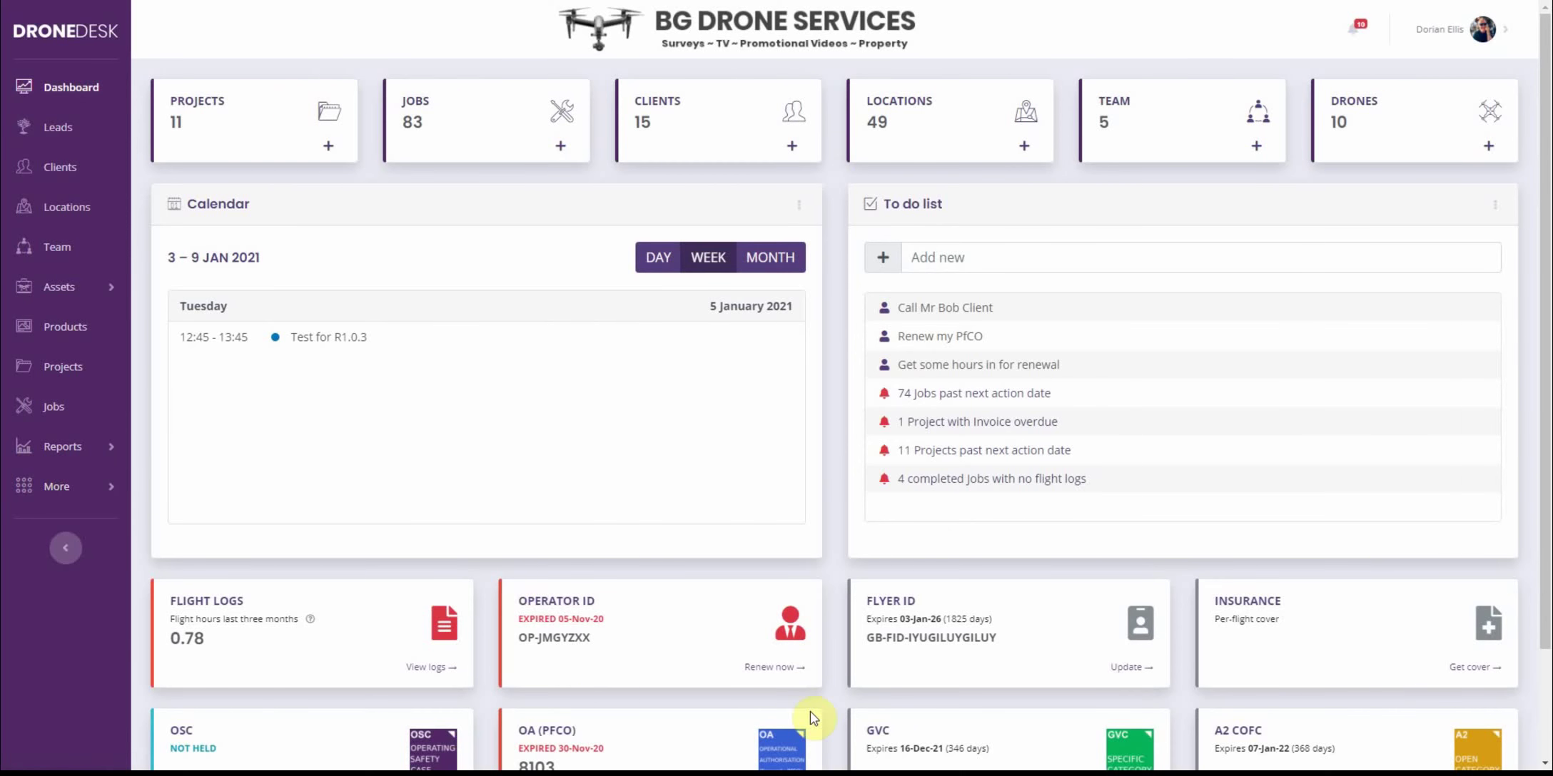
Step: Open Tenders and hide three unwanted tenders, including underwater vehicles and Professional Consultancy Services
click(51, 488)
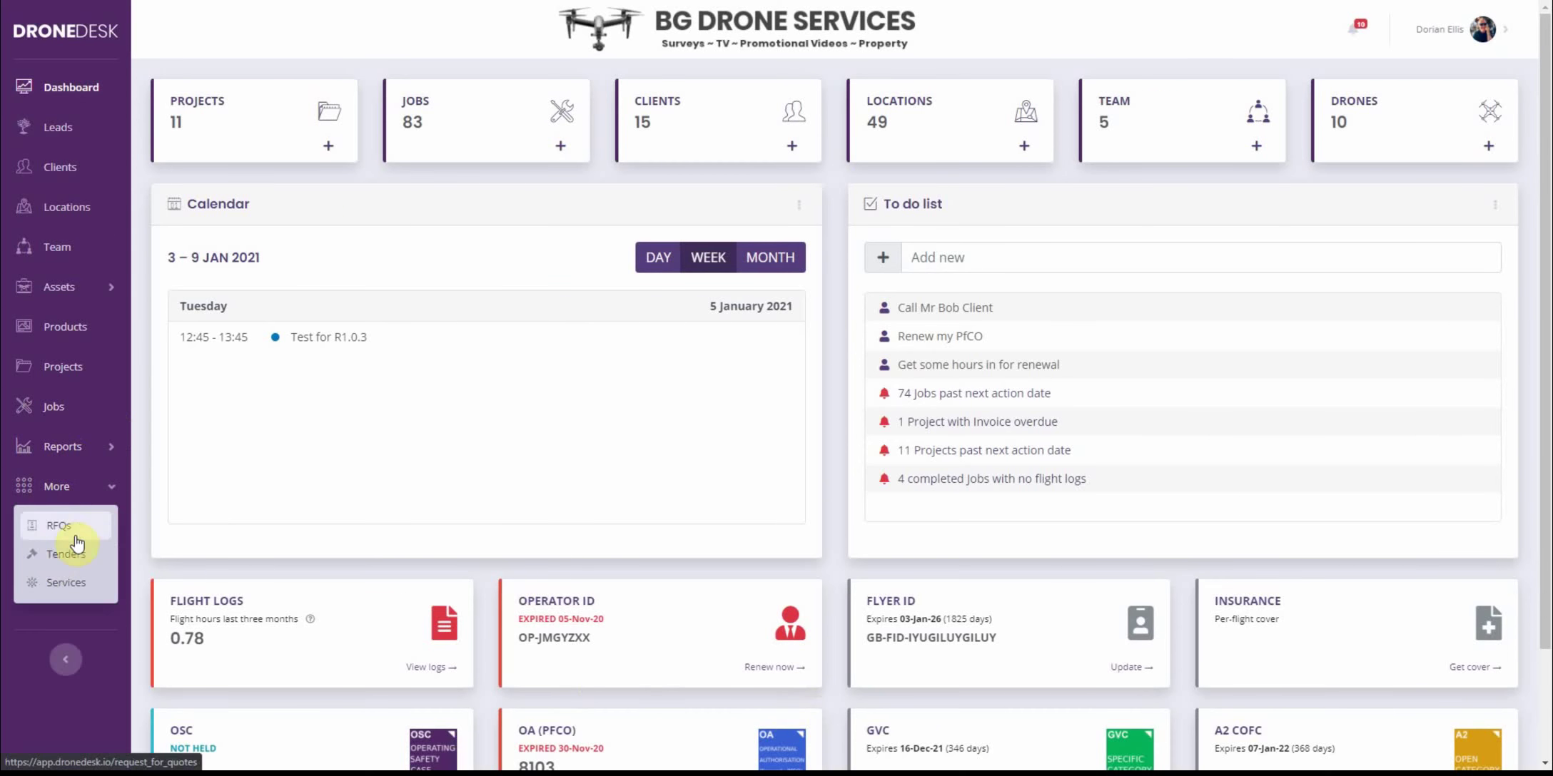
click(75, 551)
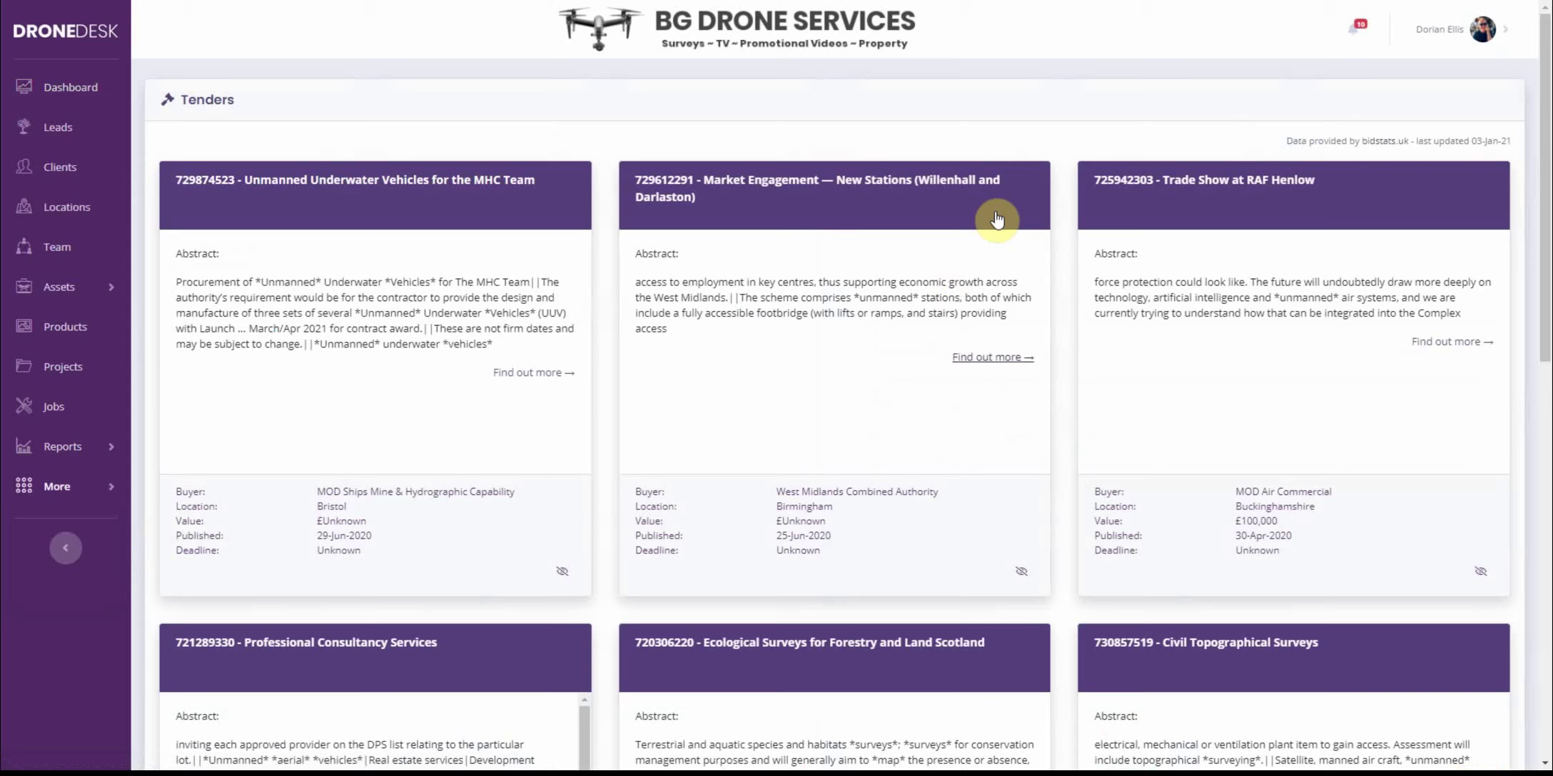
scroll(1023, 489, down, 8)
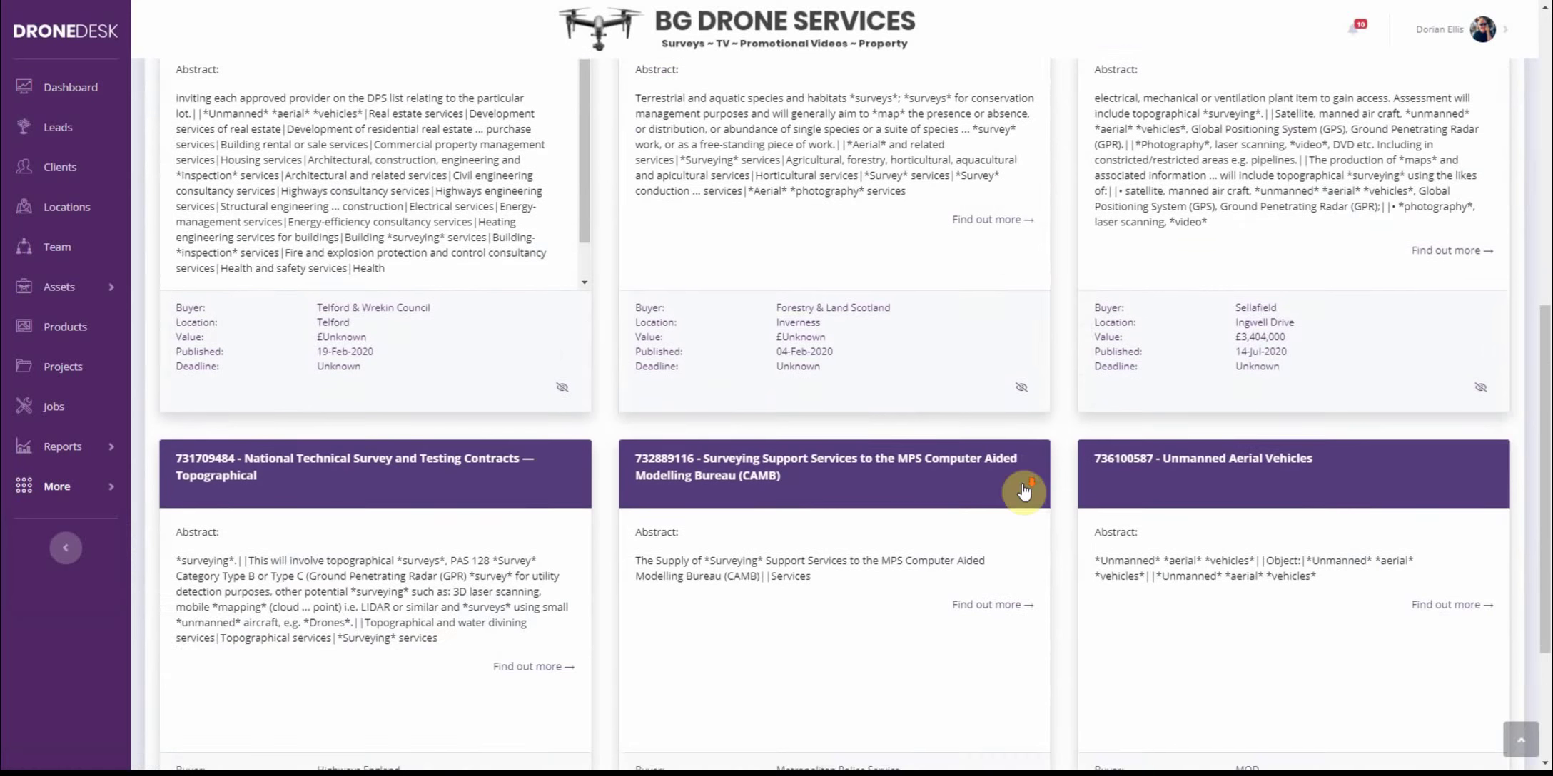
scroll(1023, 489, up, 8)
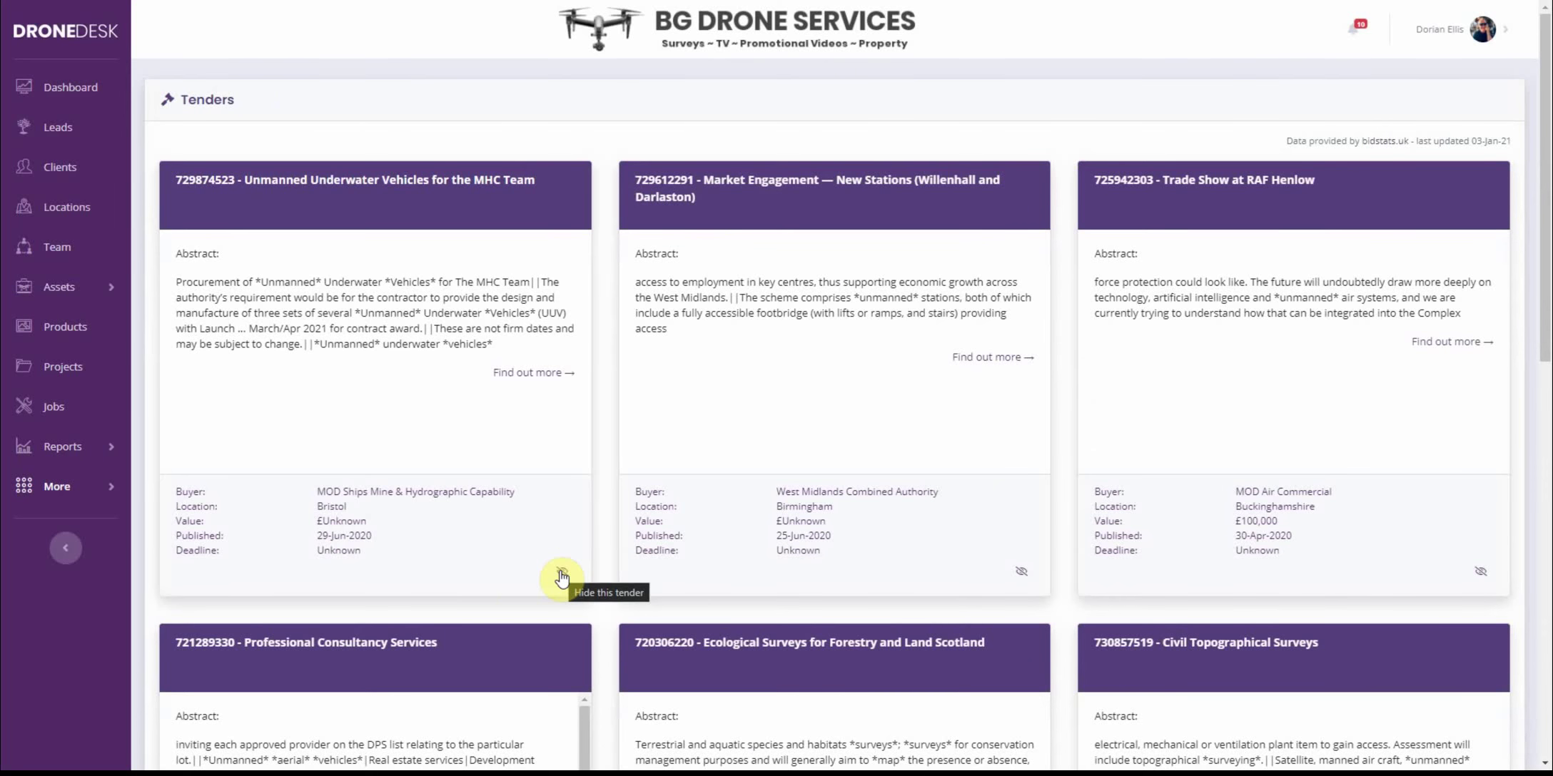
click(562, 575)
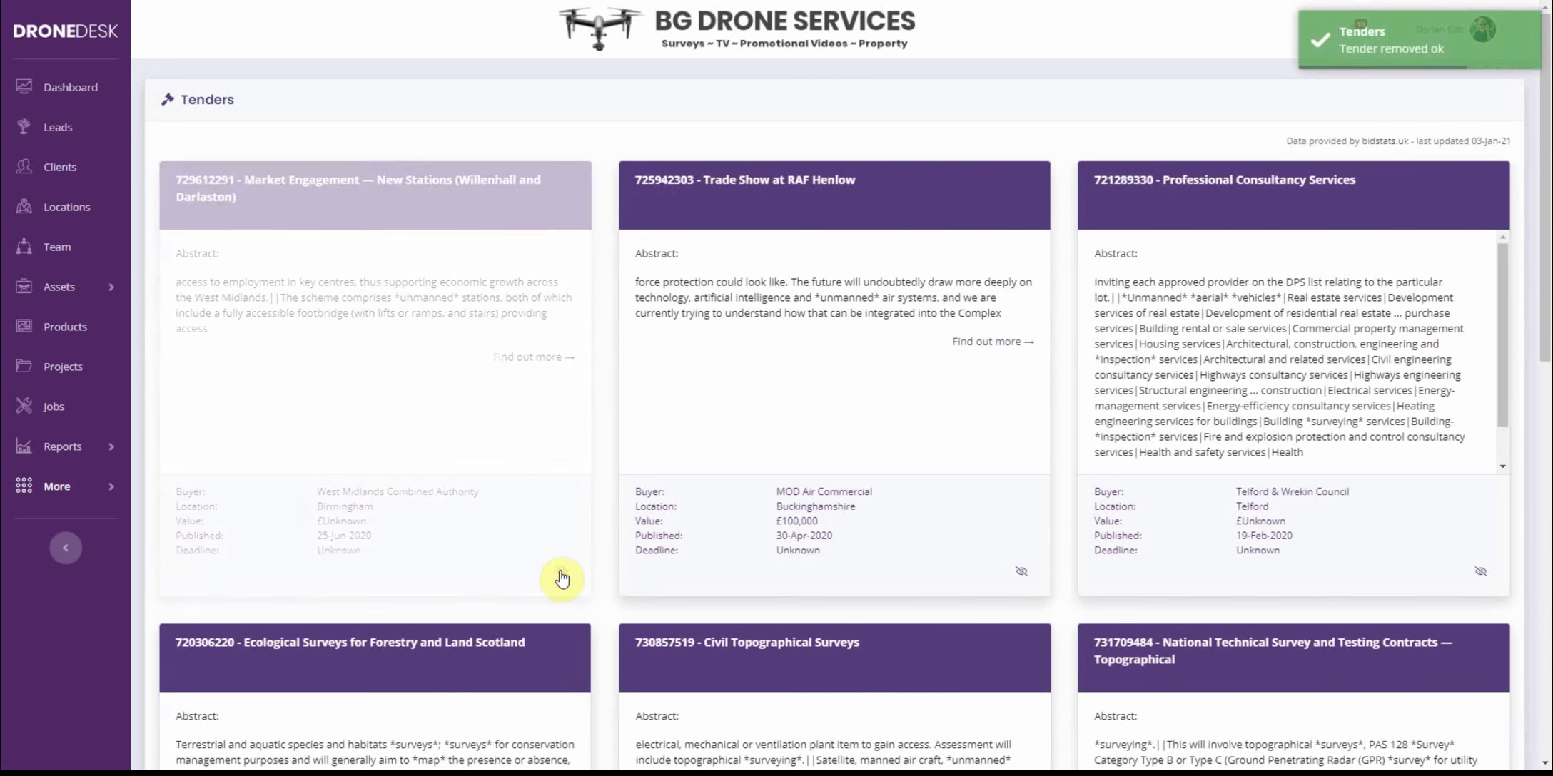
click(562, 575)
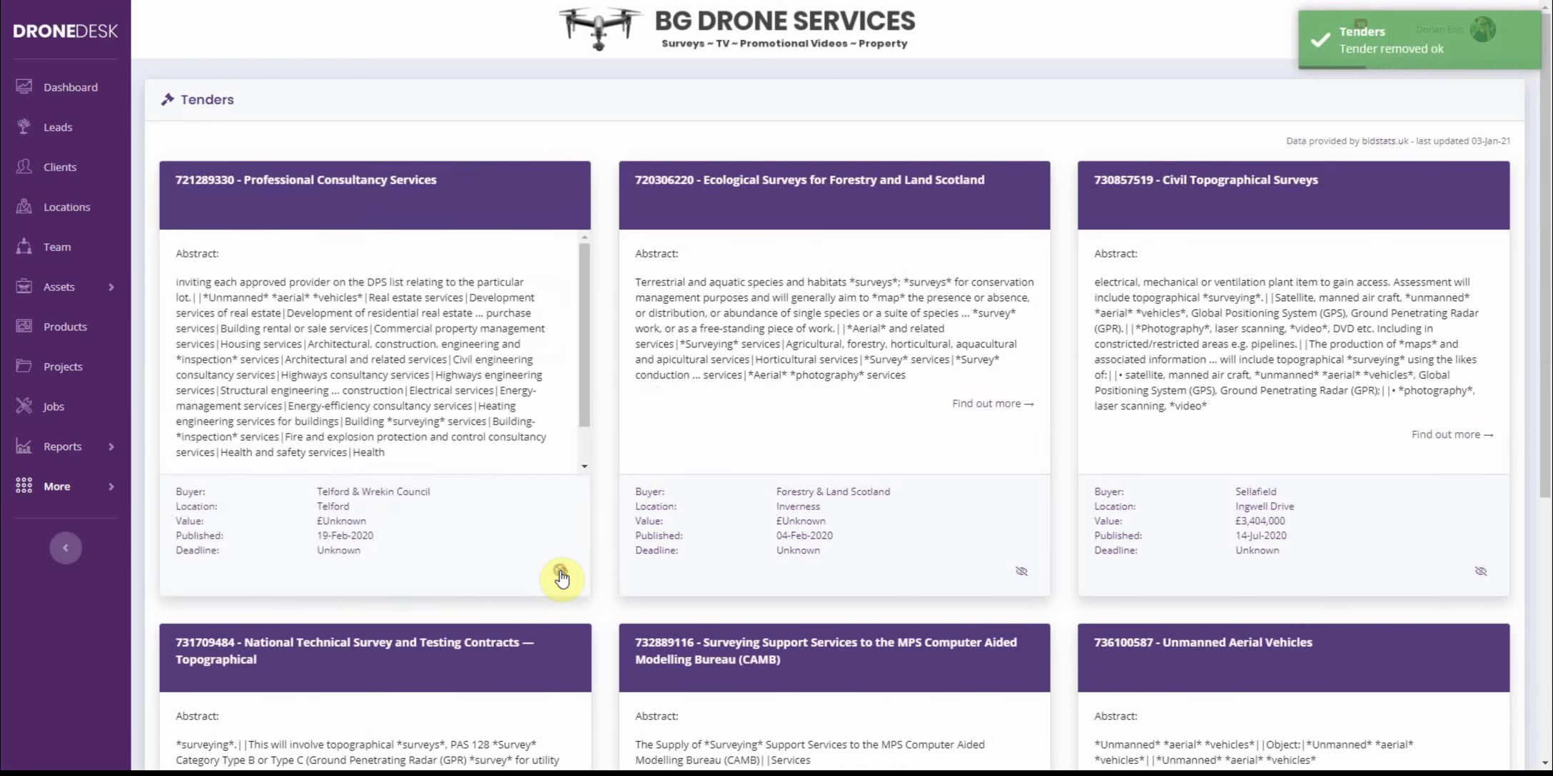
click(562, 576)
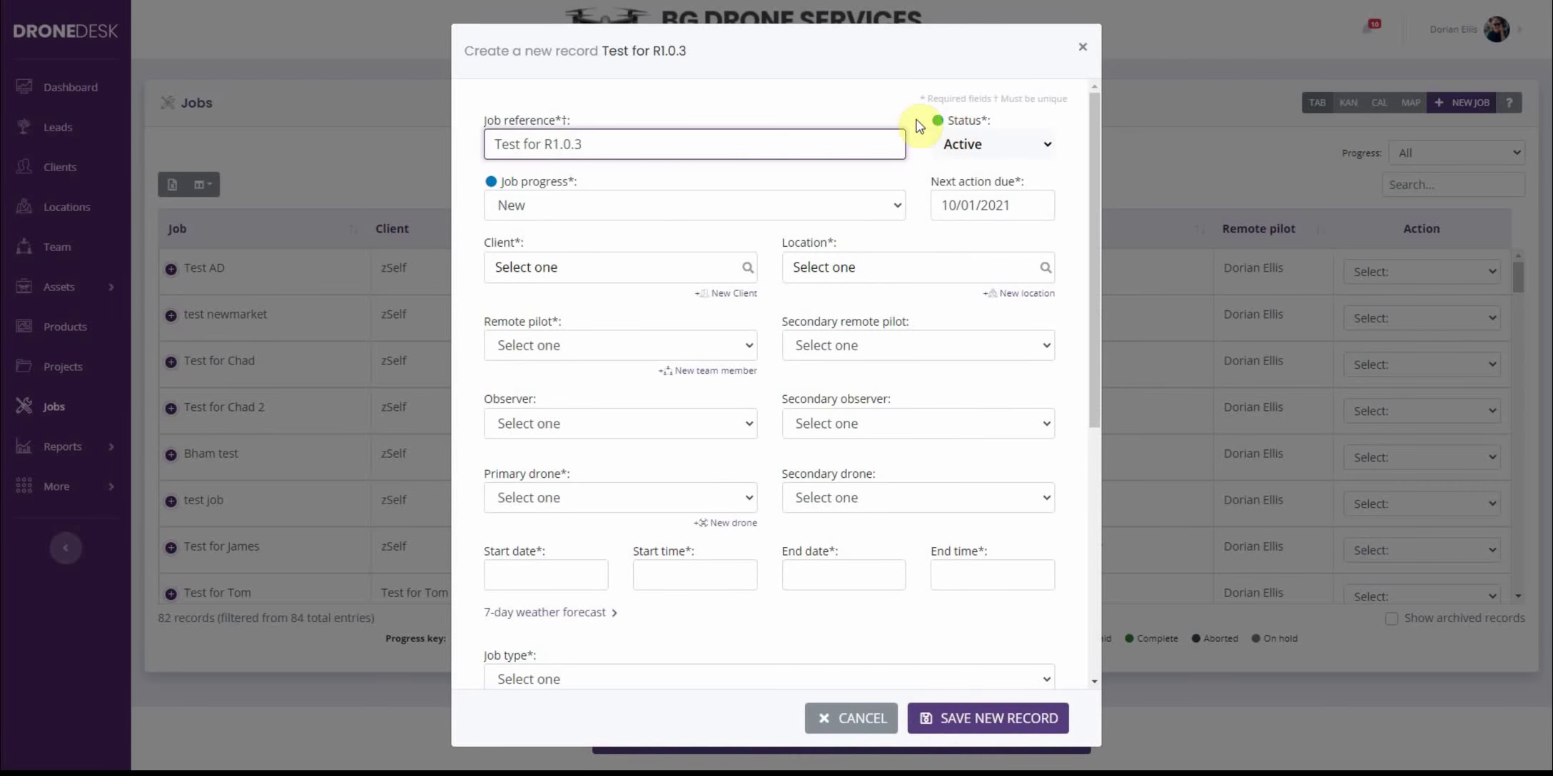
Step: Set the job's client to zSelf, location Exeter City Centre, remote pilot, and primary drone Primary P4P
click(628, 275)
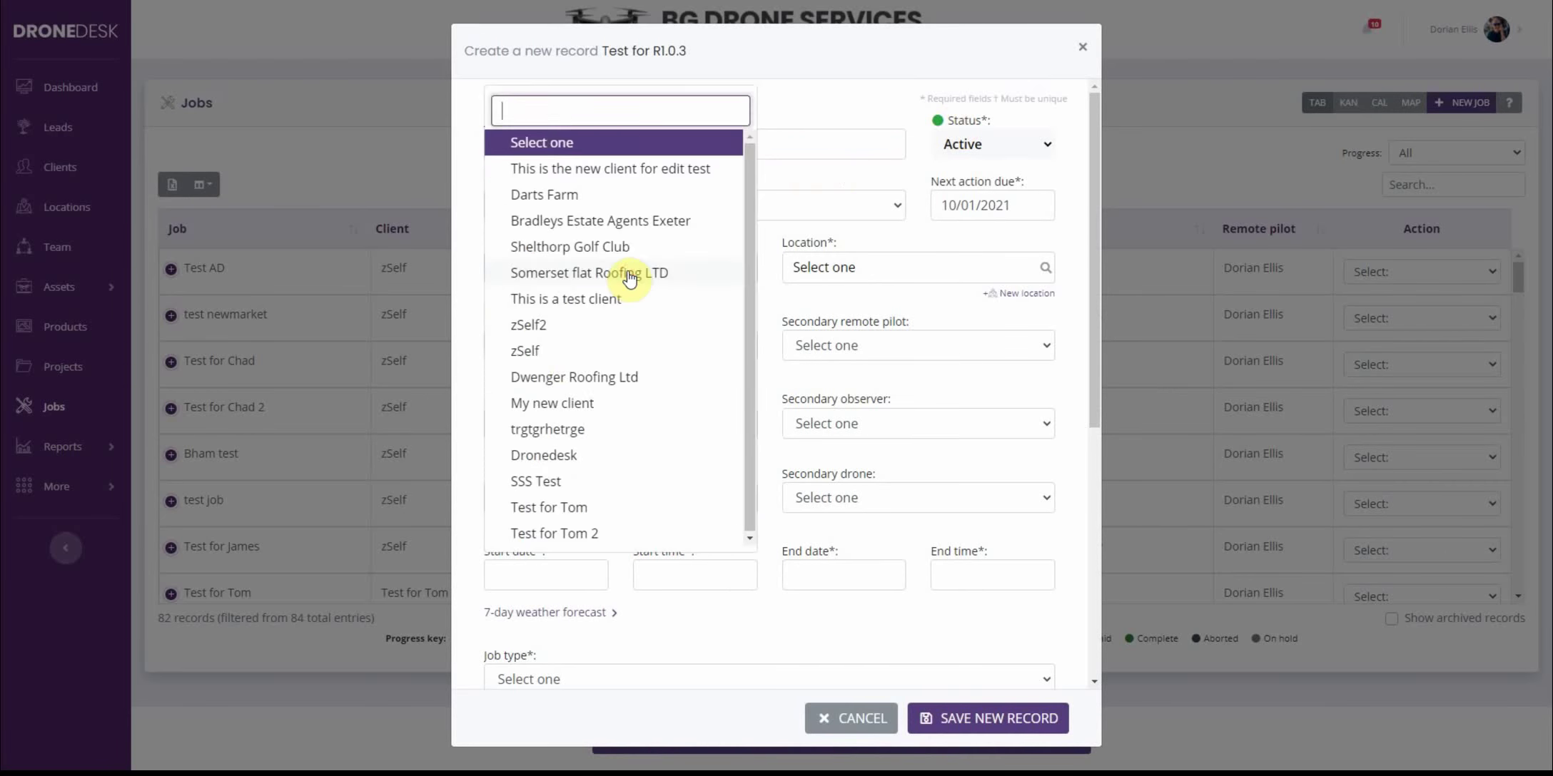
click(526, 351)
click(874, 266)
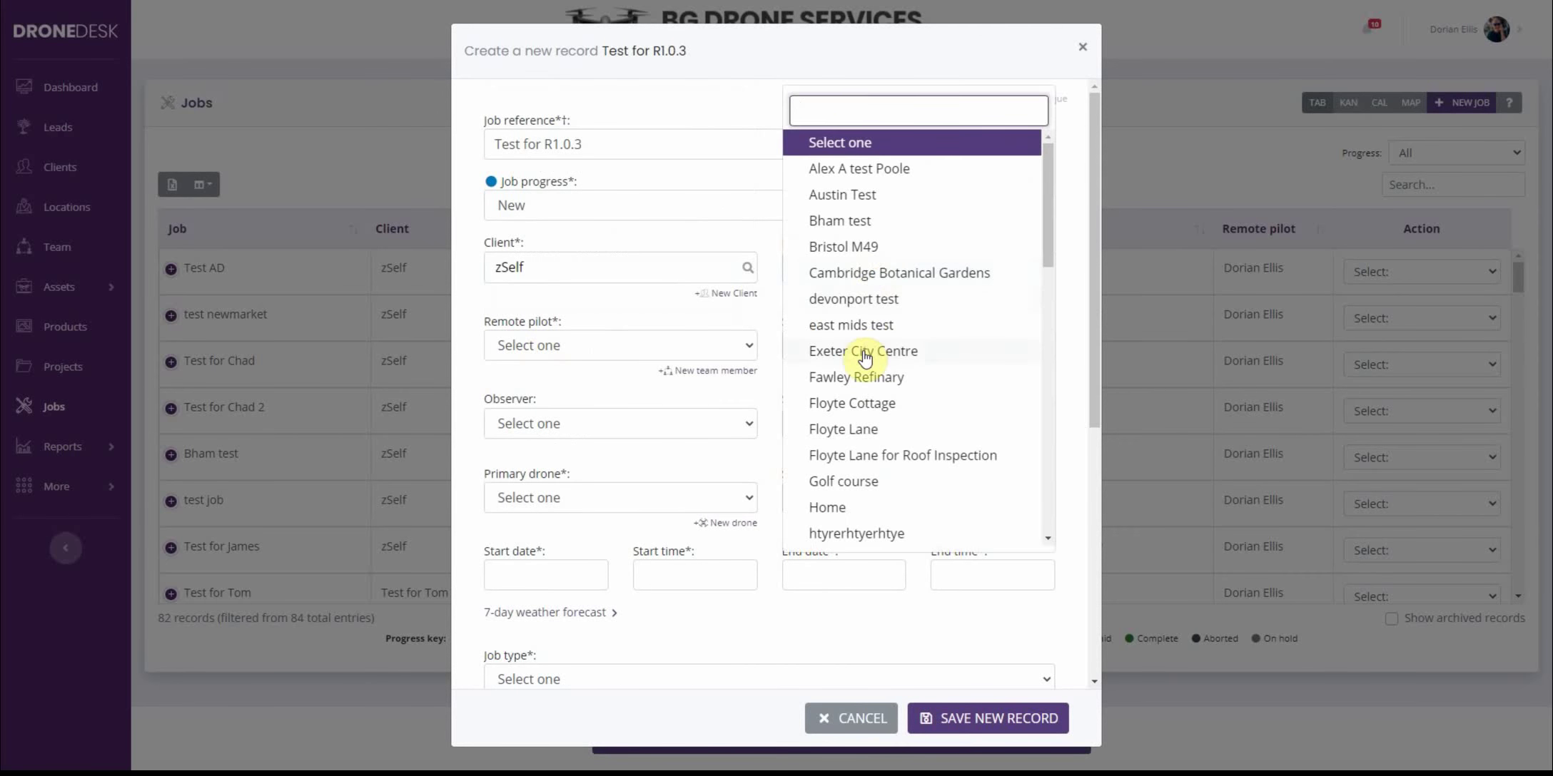
click(865, 351)
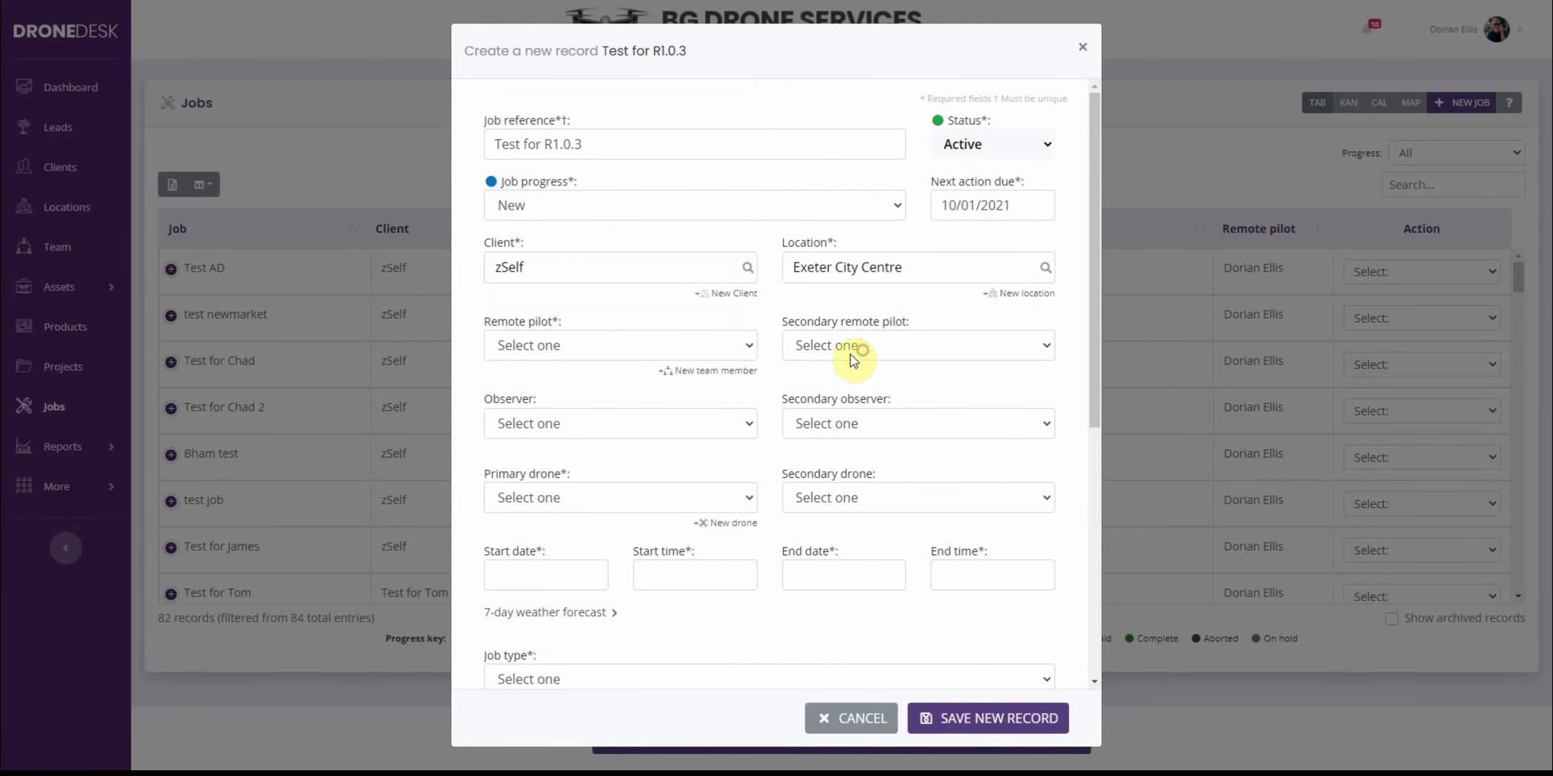
click(596, 350)
click(571, 410)
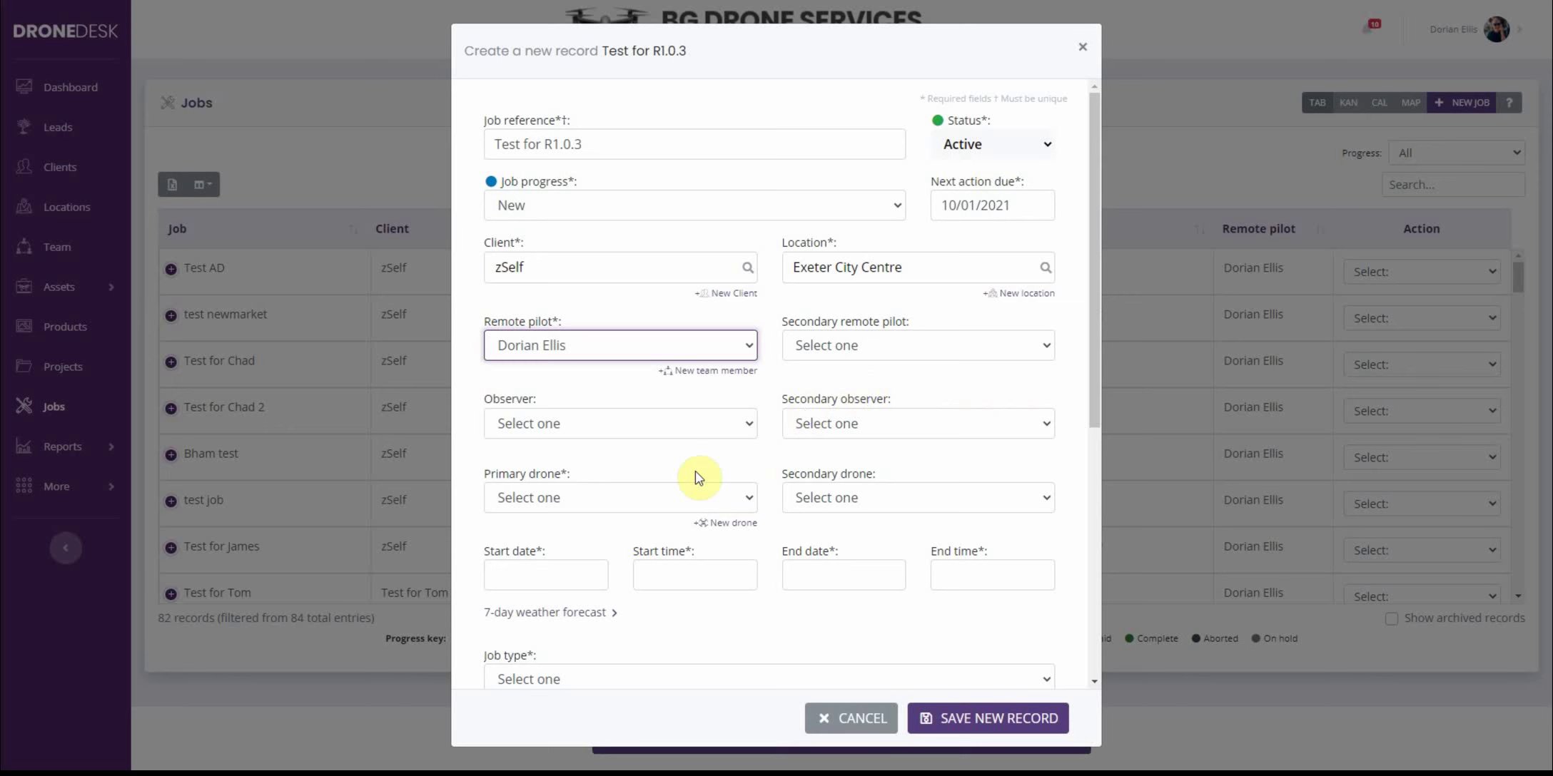
click(671, 497)
click(579, 617)
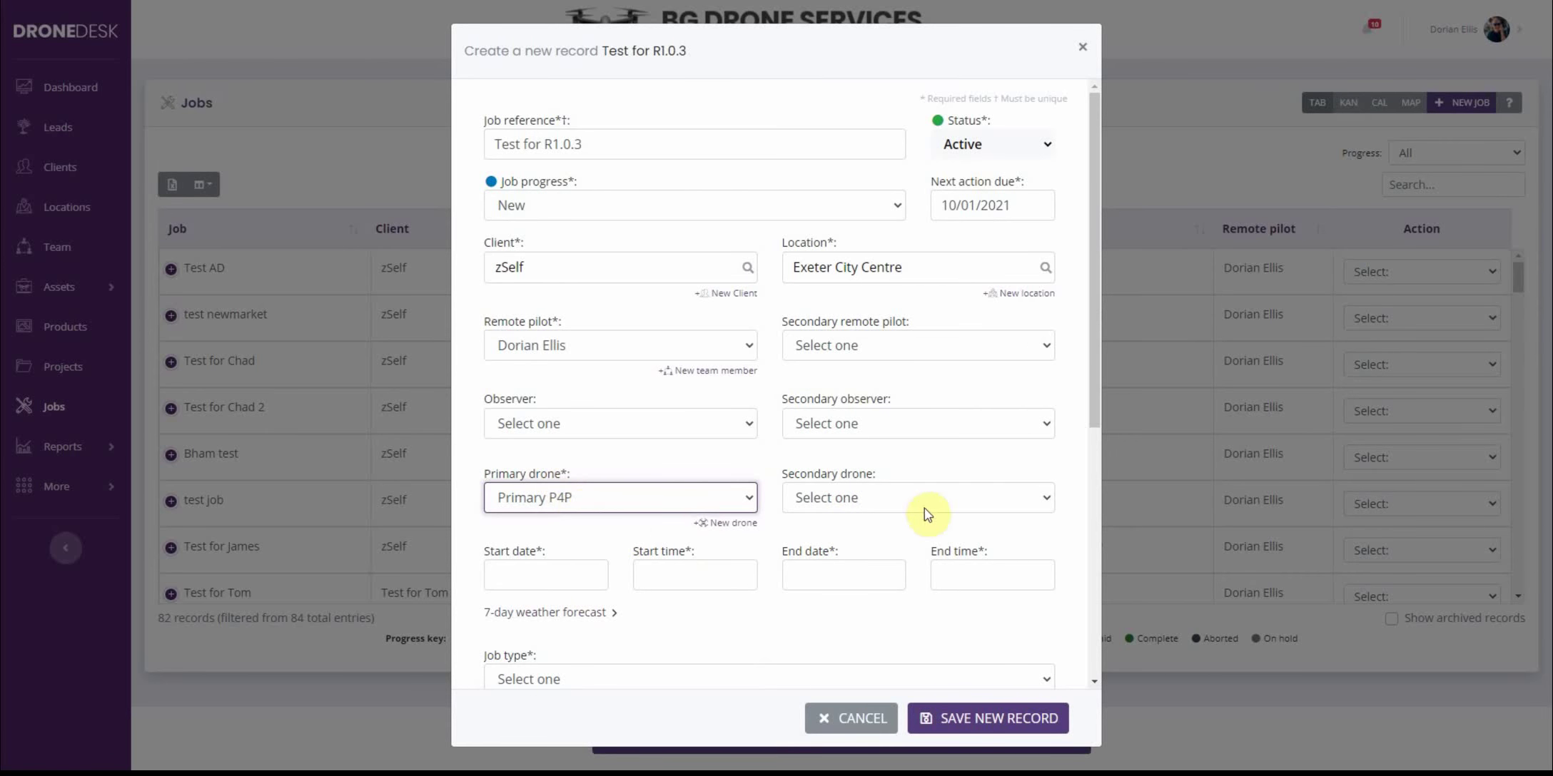
Step: Check the 7-day weather, schedule 05/01/2021 12:30–13:30, set type Testing, and save the job
click(574, 469)
scroll(607, 520, down, 3)
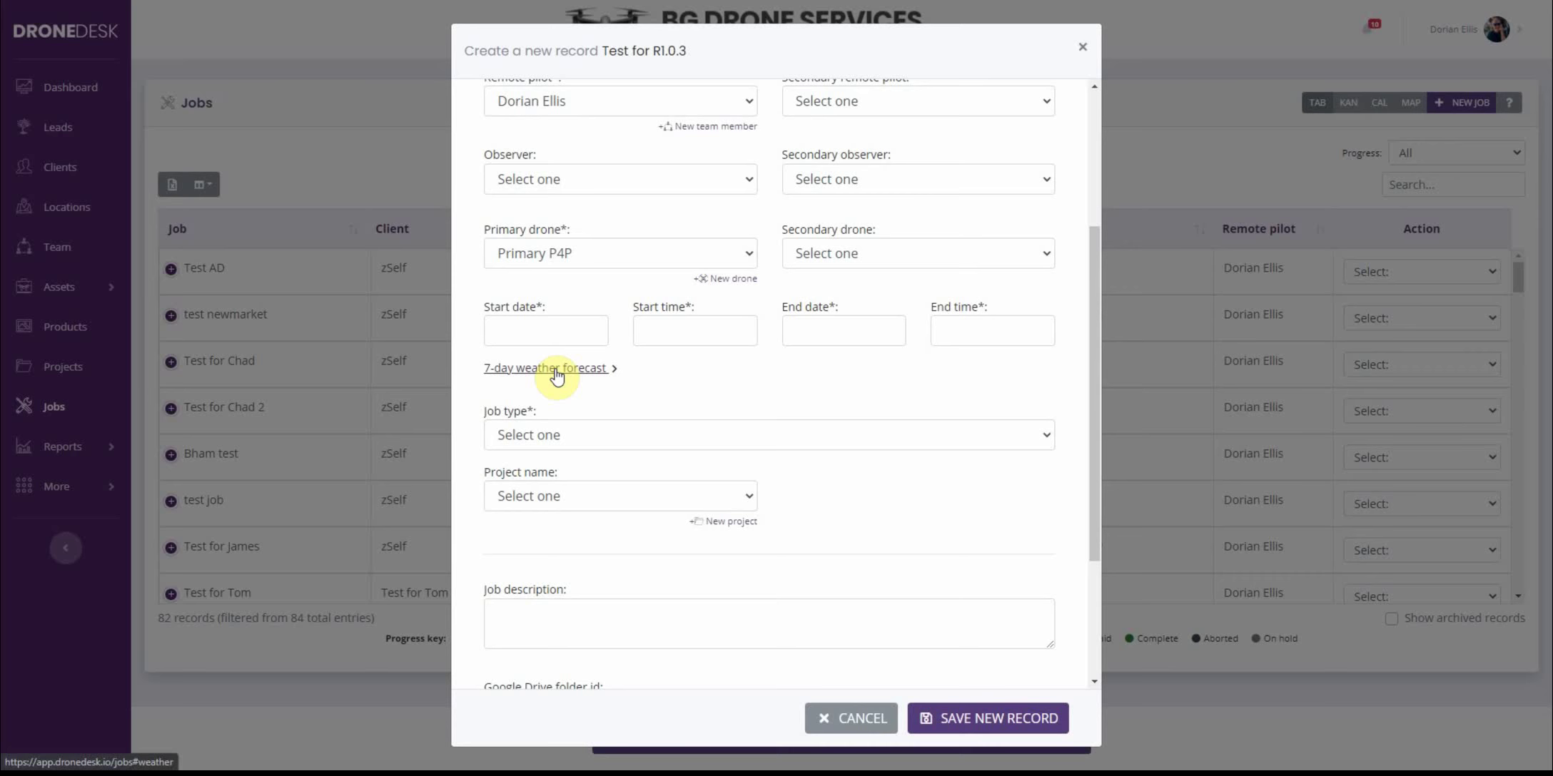
click(556, 370)
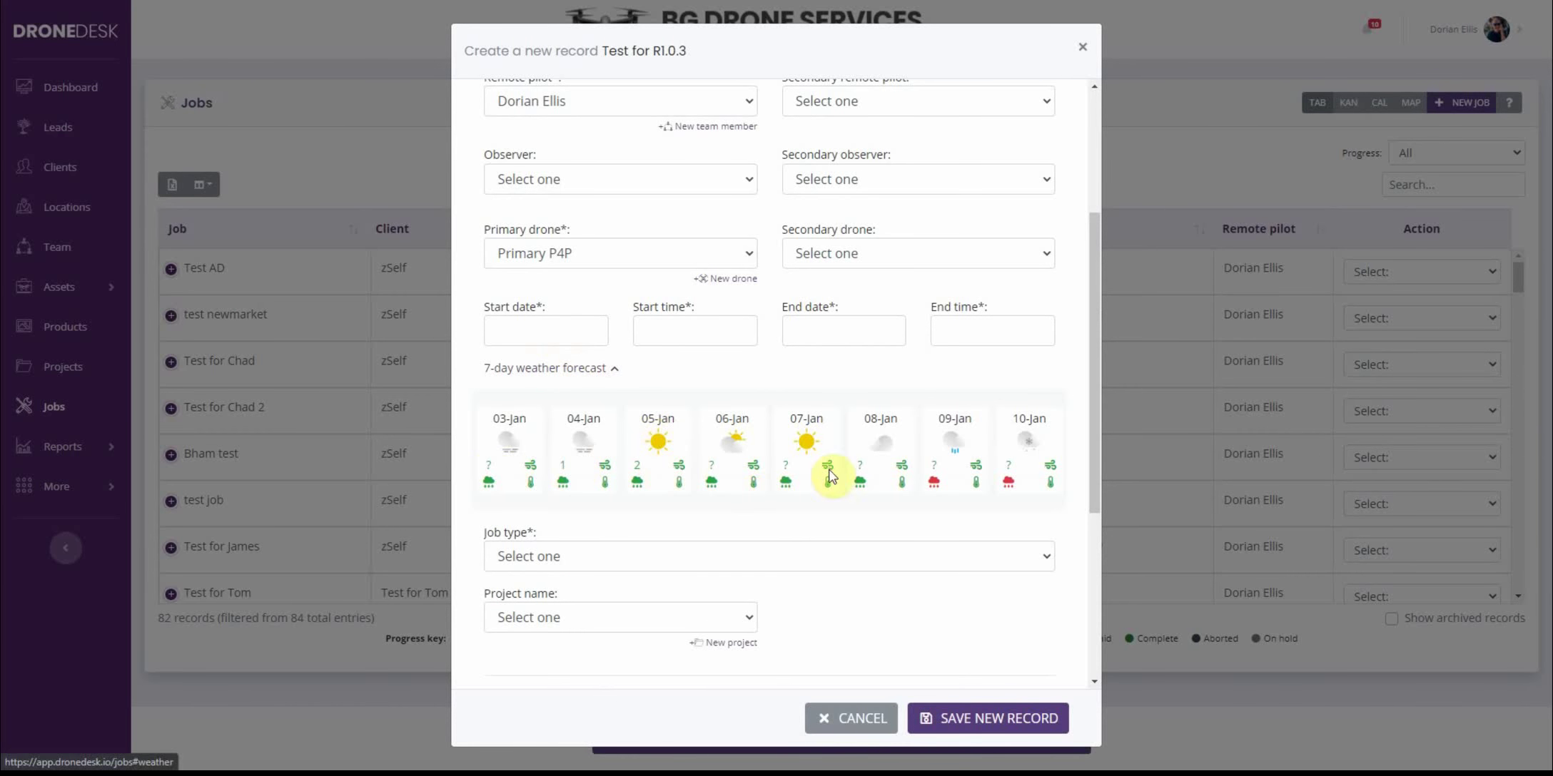
click(522, 332)
click(528, 439)
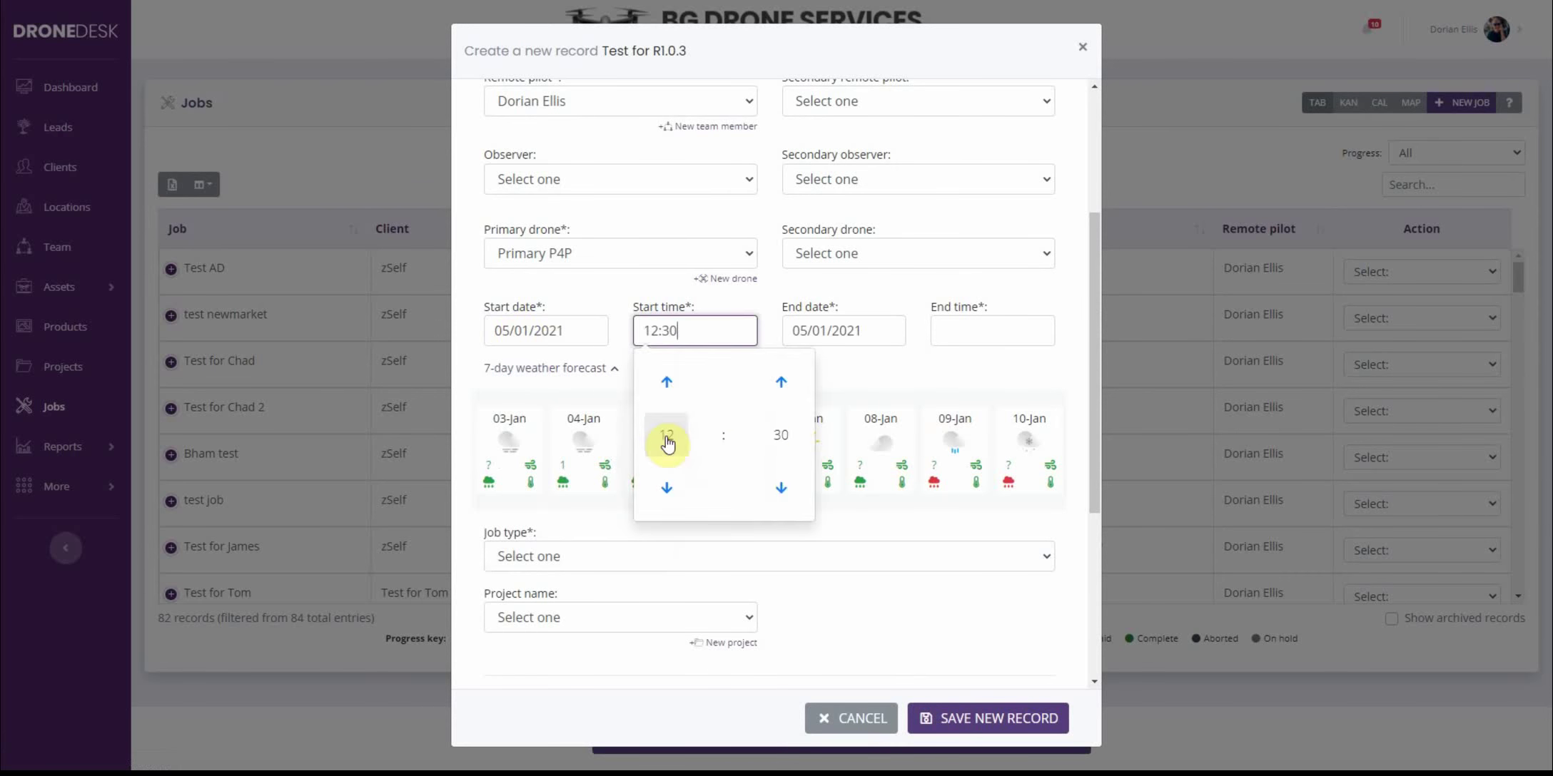
click(967, 374)
click(651, 556)
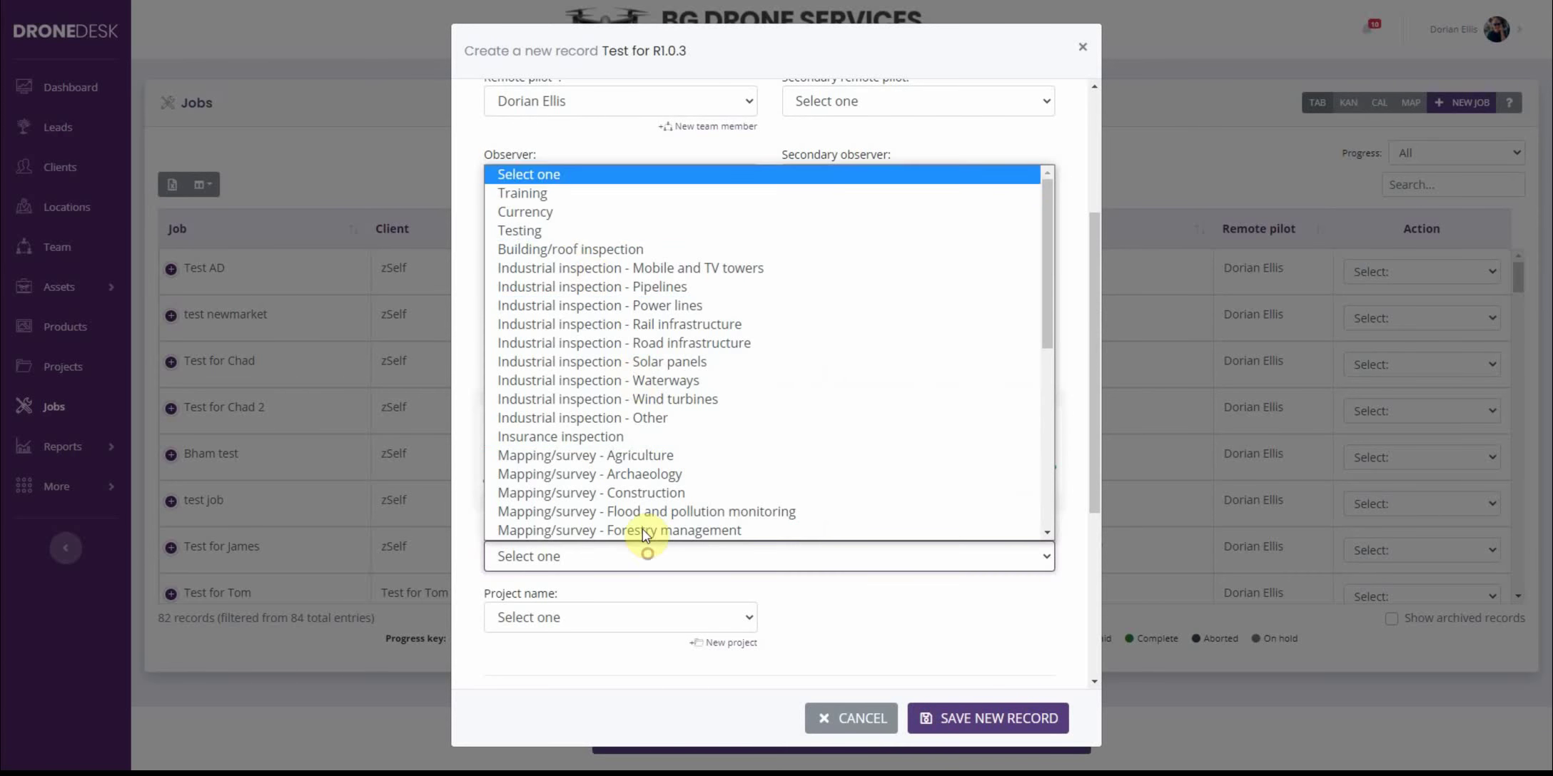
click(571, 230)
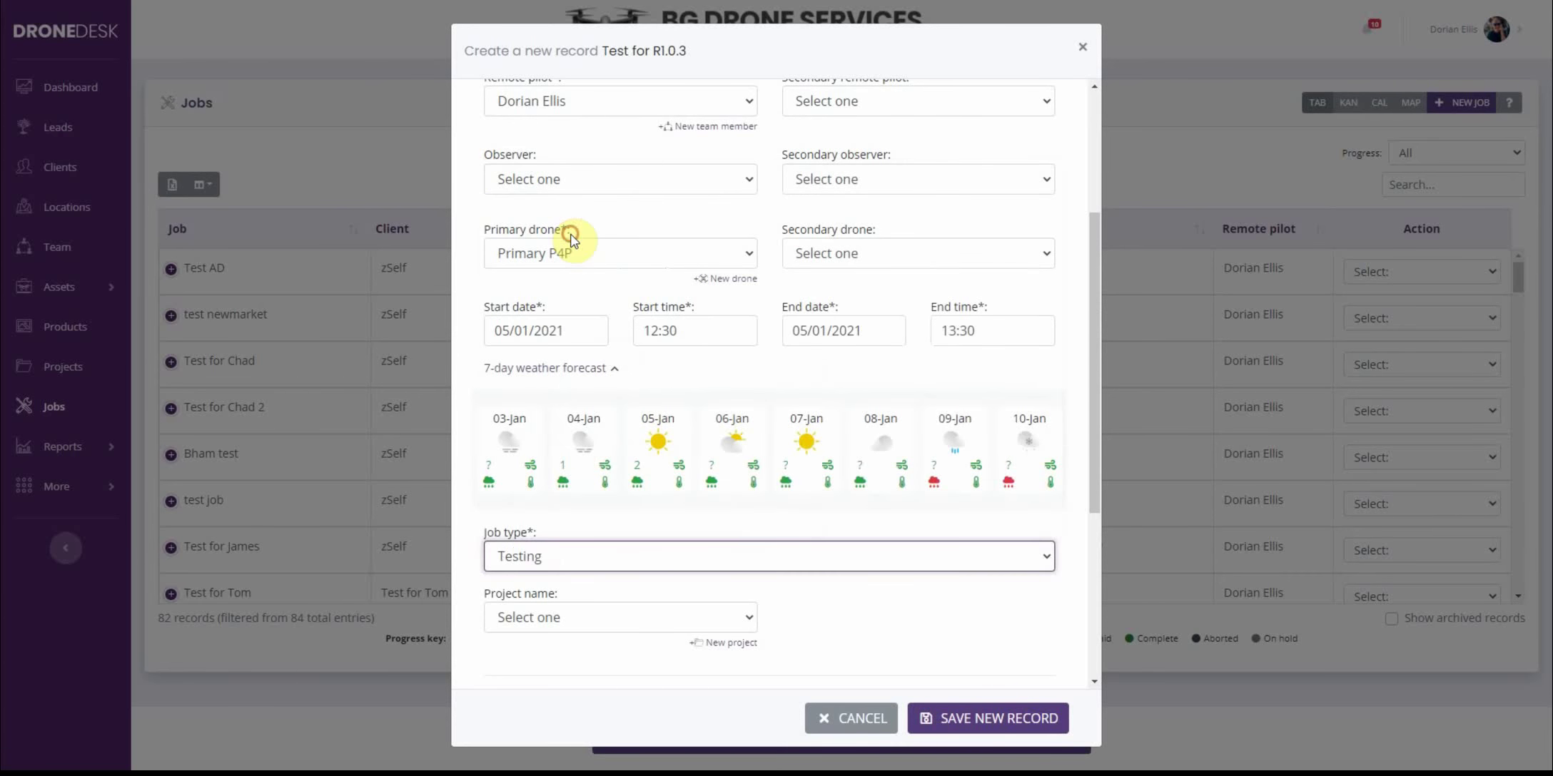
click(993, 739)
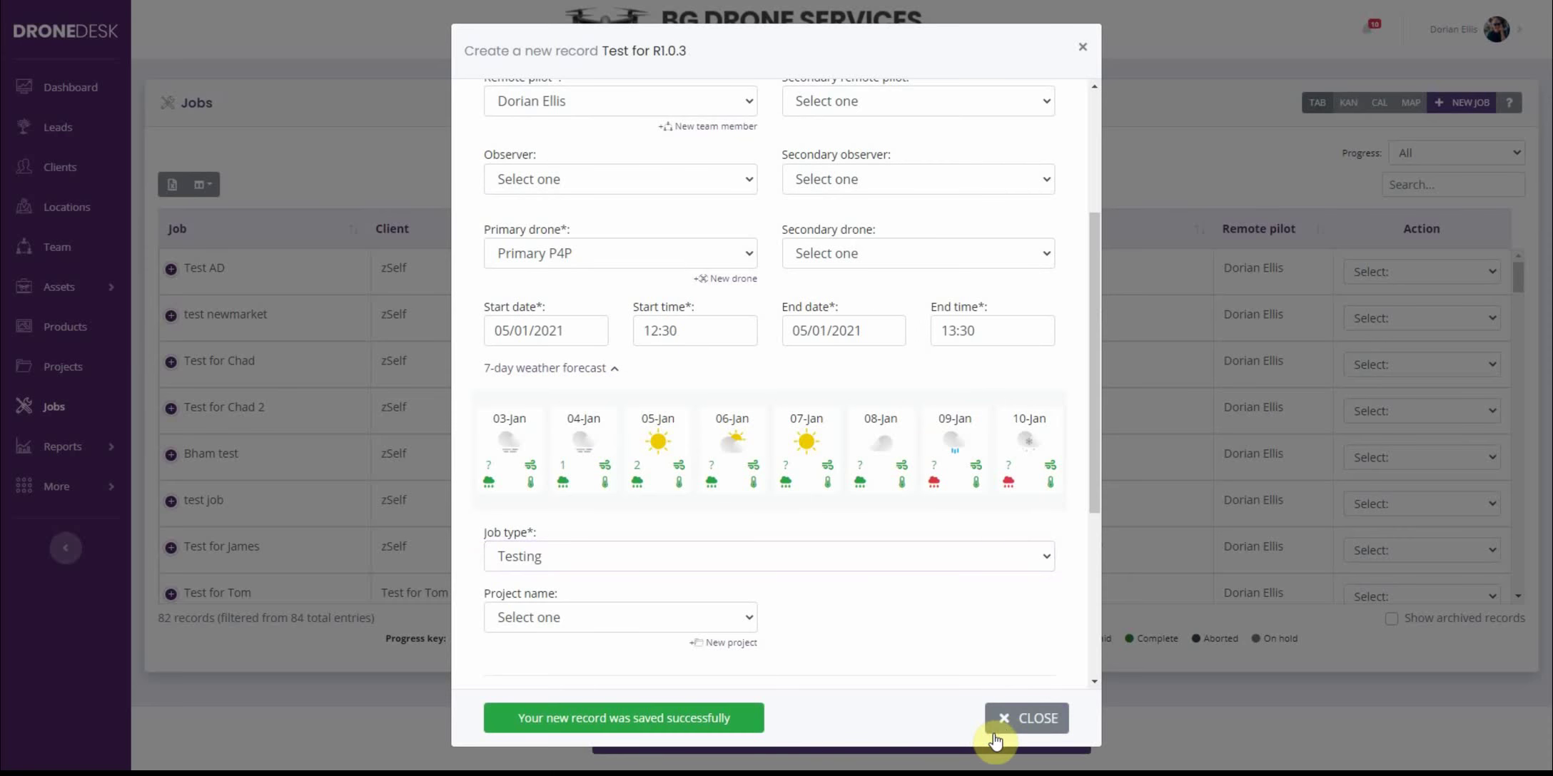
click(1021, 722)
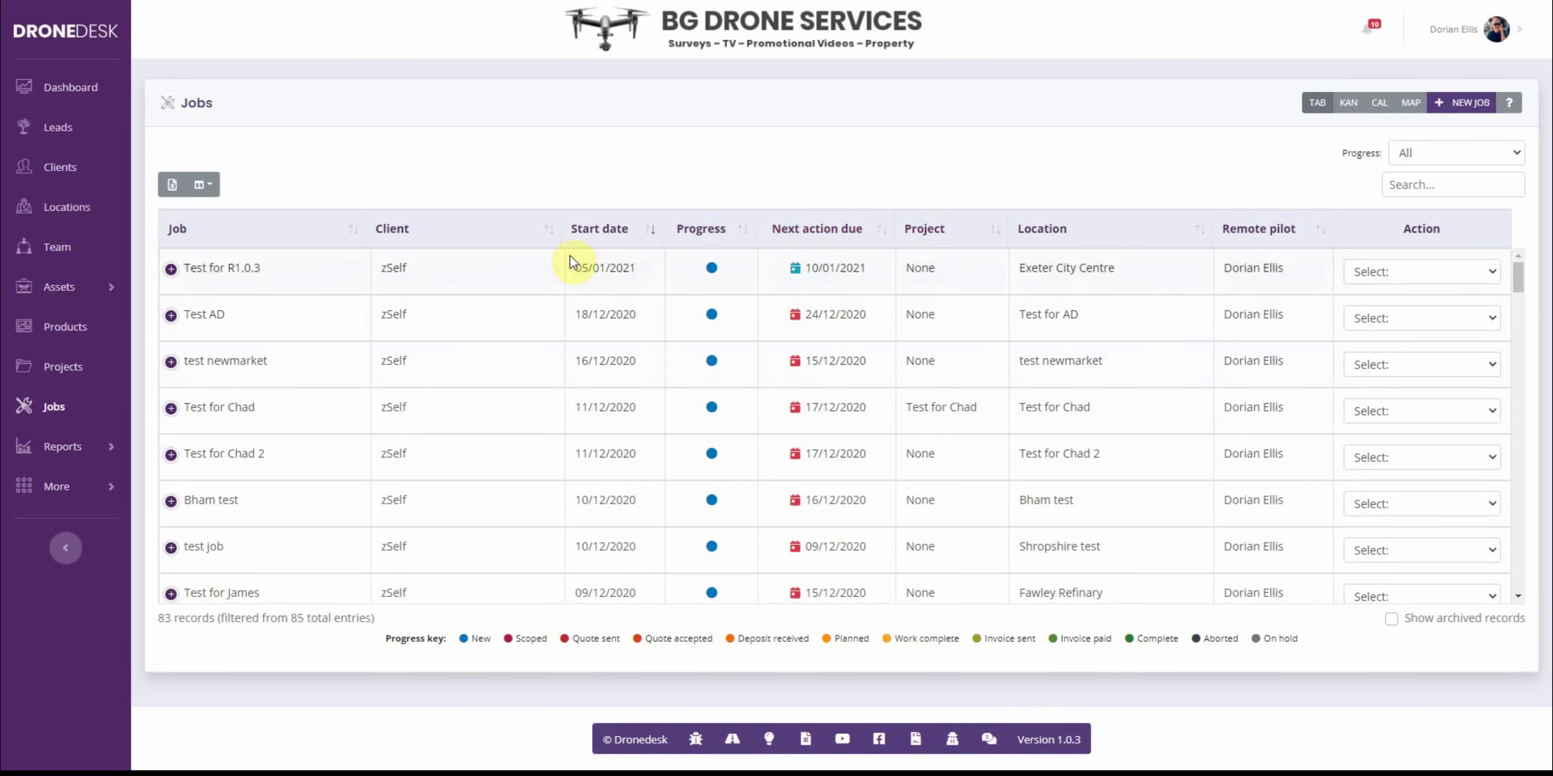
Step: Sort jobs by start date and open the management page for Test for R1.0.3
click(615, 234)
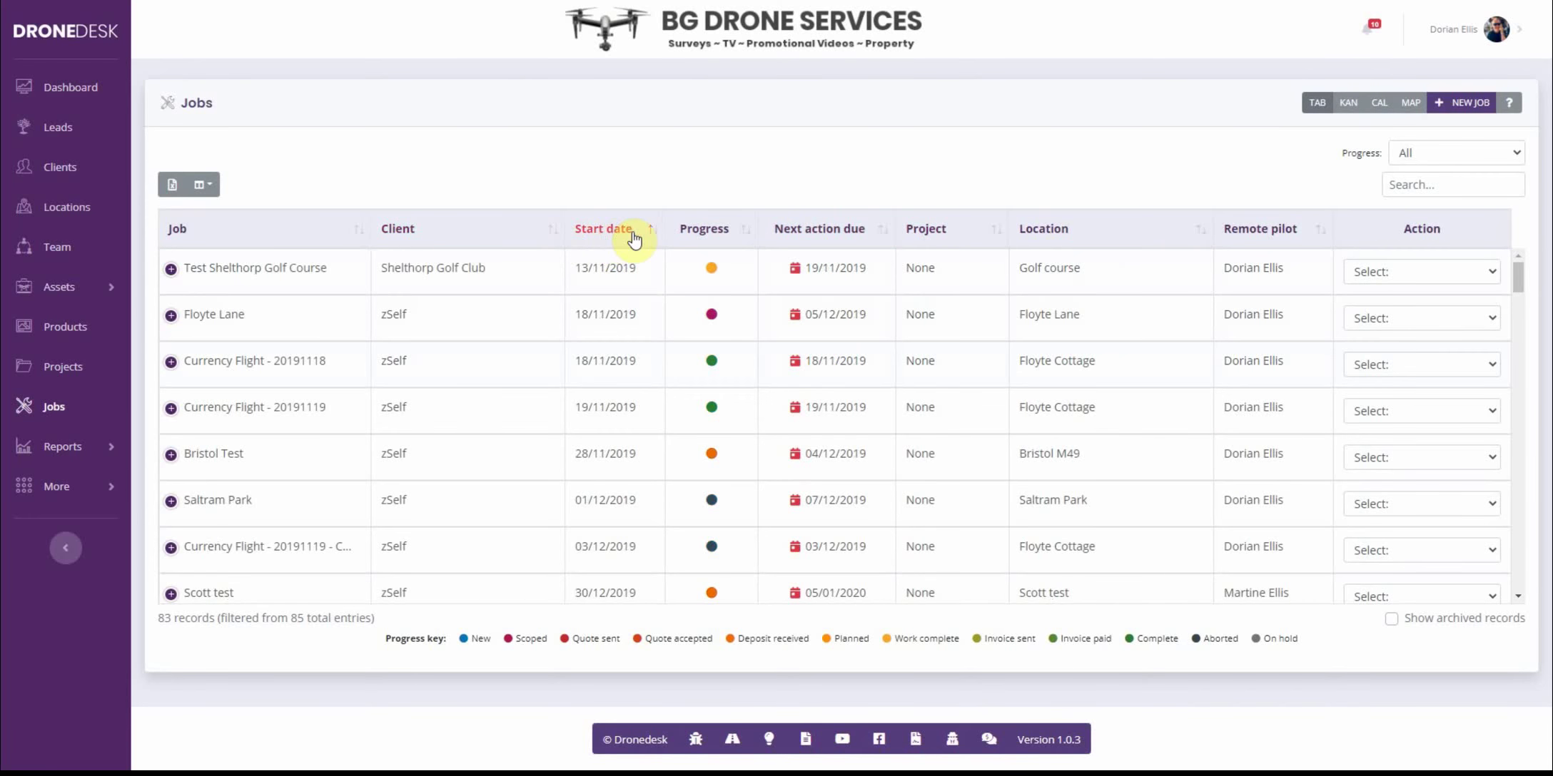
click(634, 239)
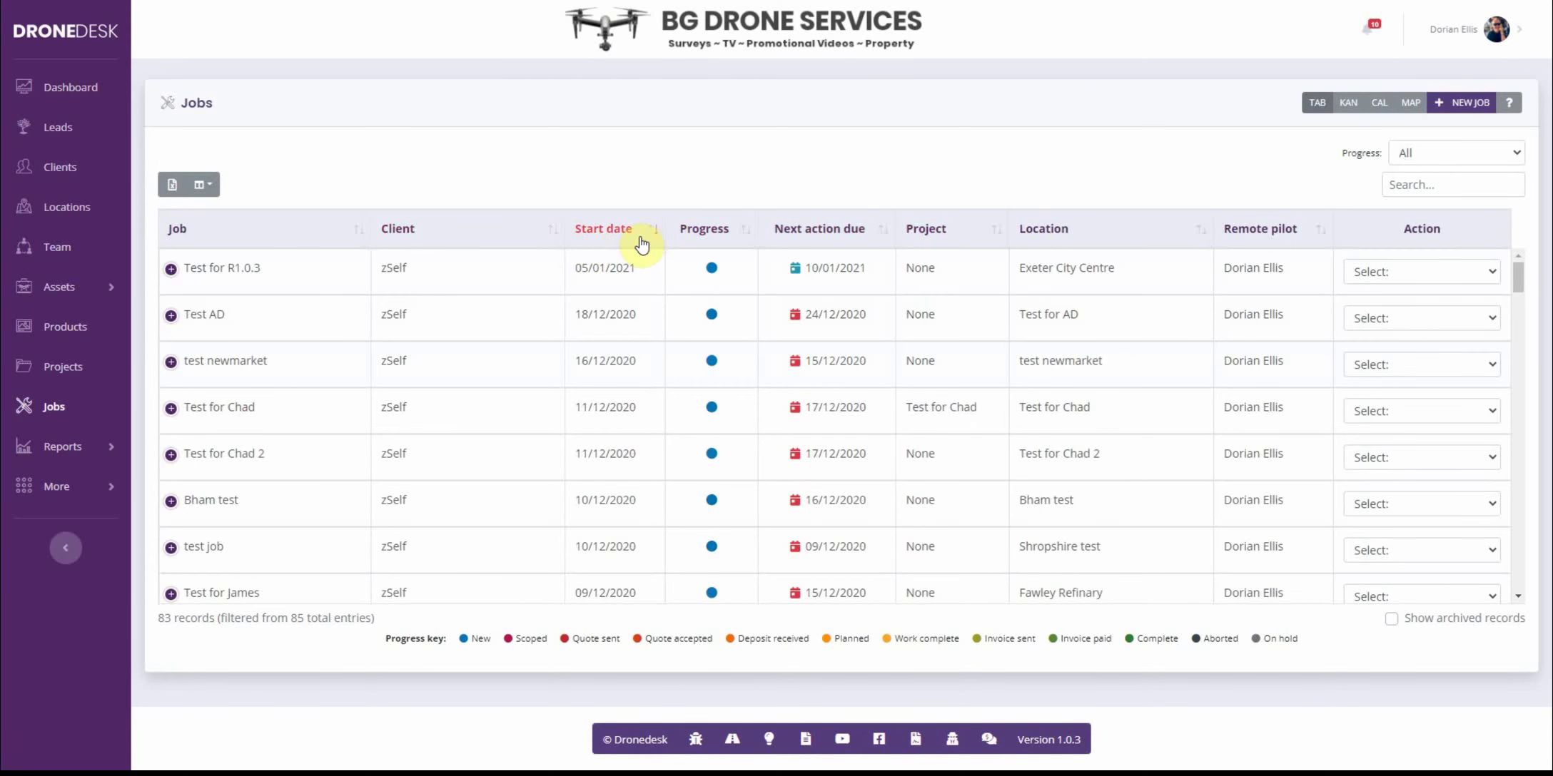
click(1386, 272)
click(1388, 456)
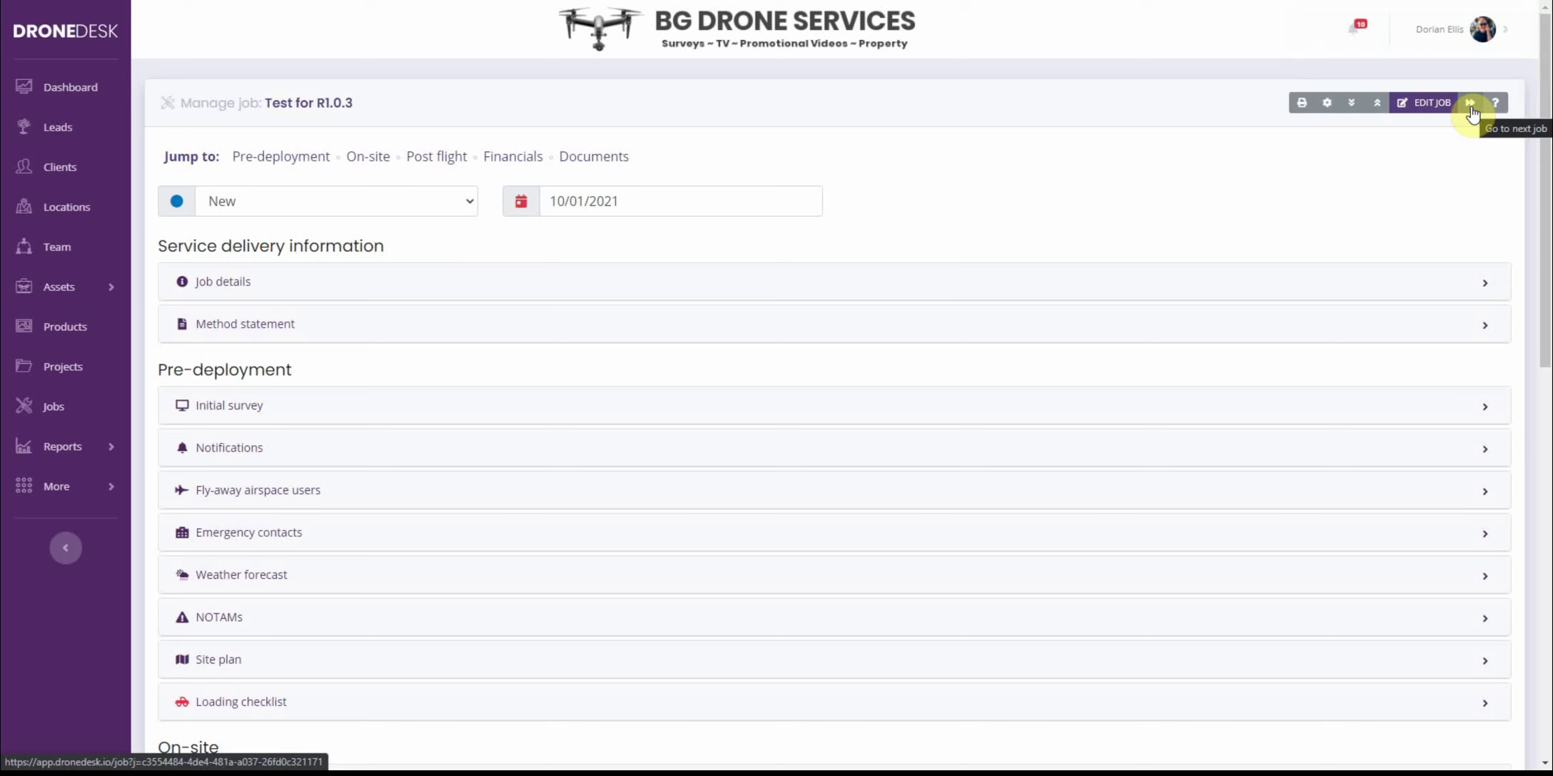
Step: Step forward through Test AD, test newmarket and Test for Chad 2, then back to Test for R1.0.3
click(1471, 108)
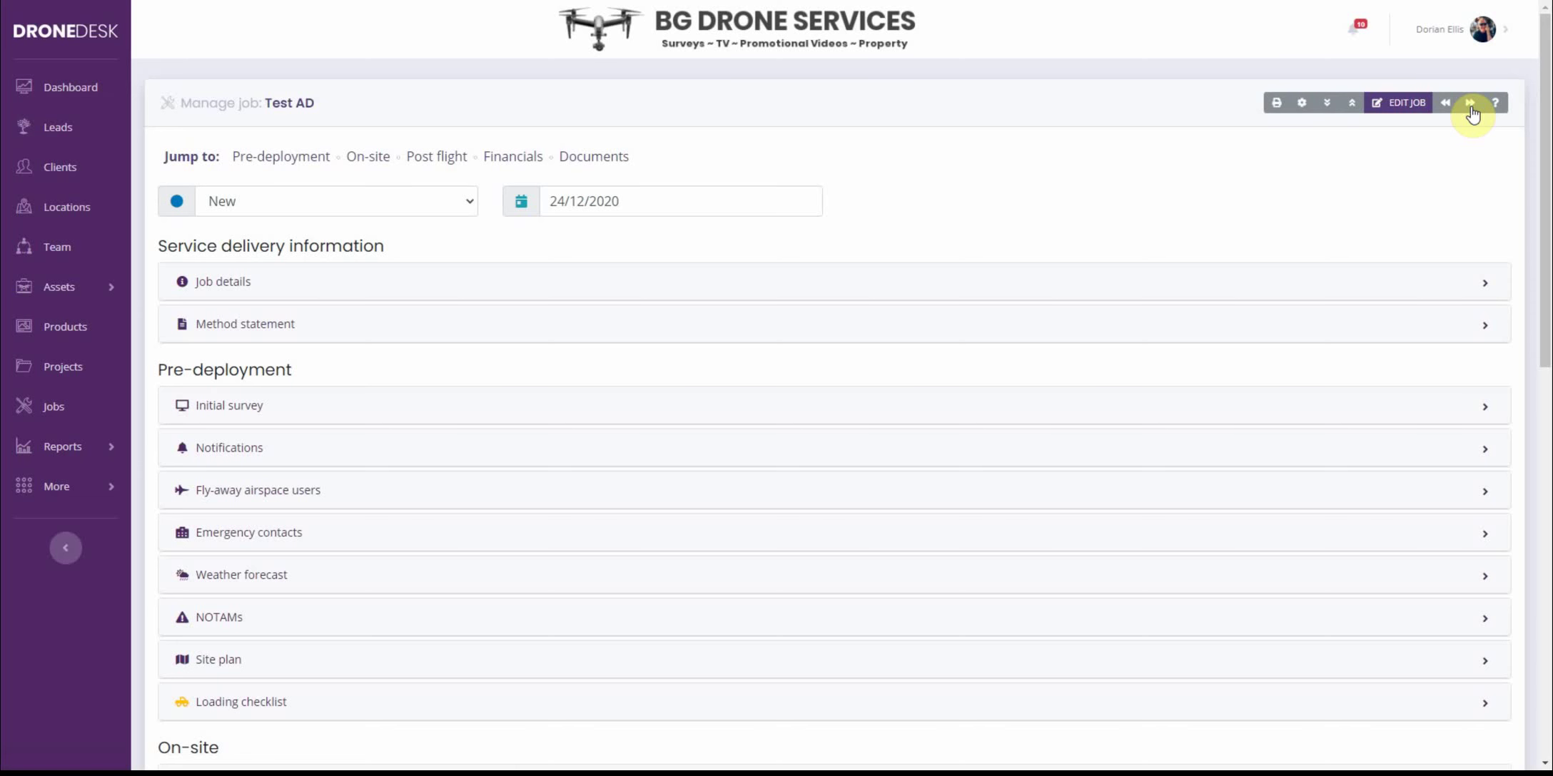
click(1471, 109)
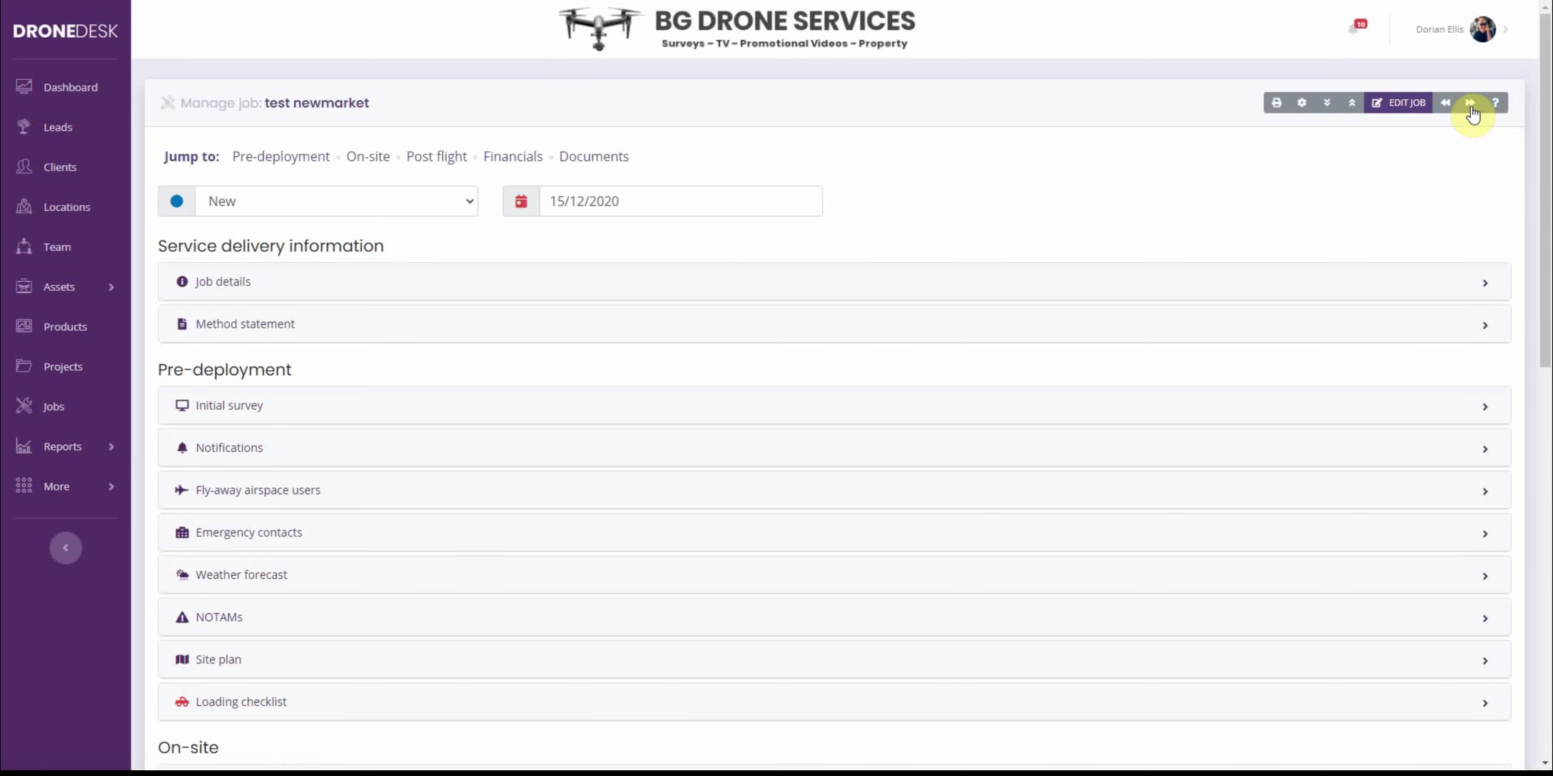
click(1471, 107)
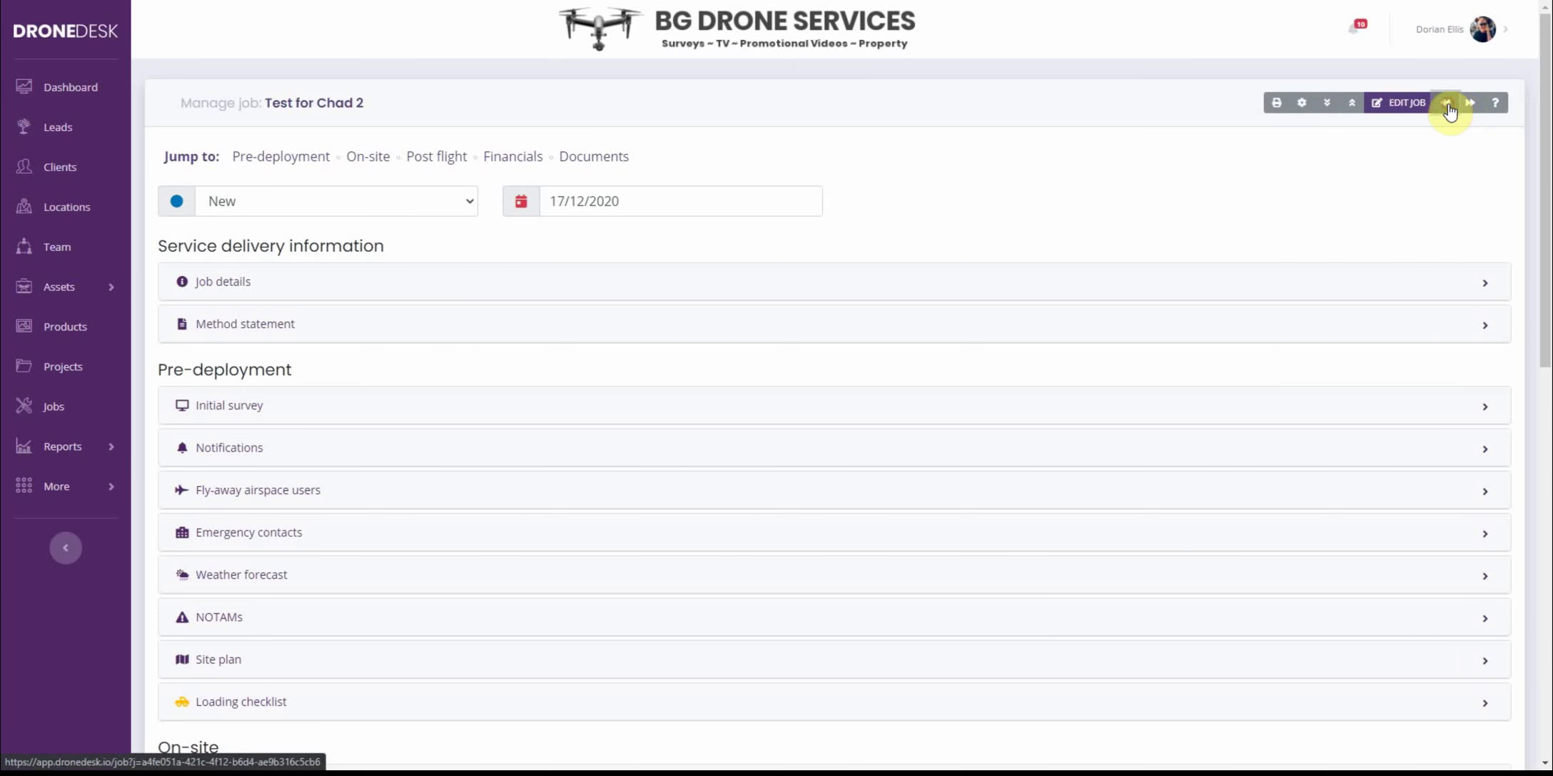
click(1447, 106)
click(1447, 105)
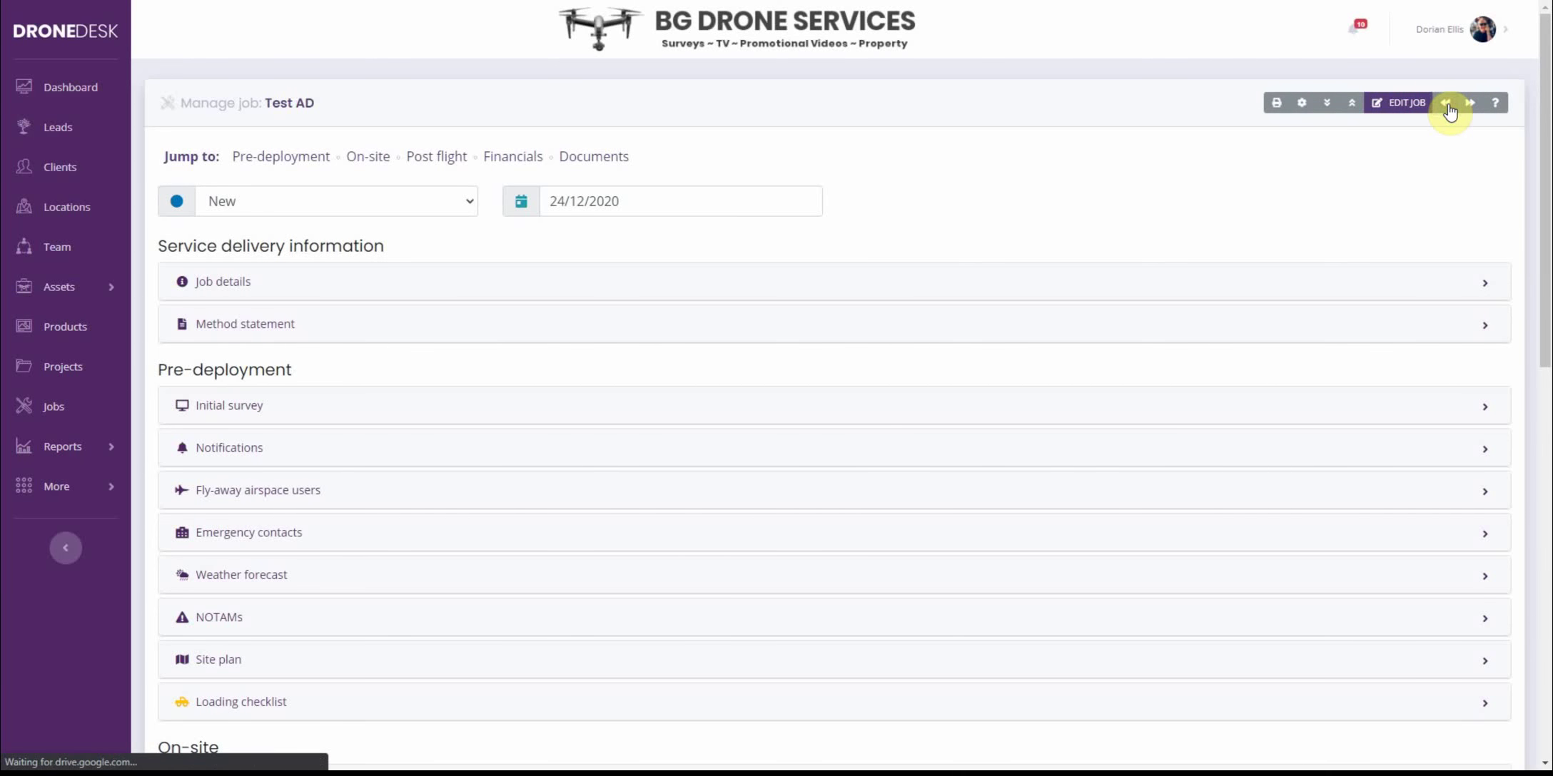
click(1447, 105)
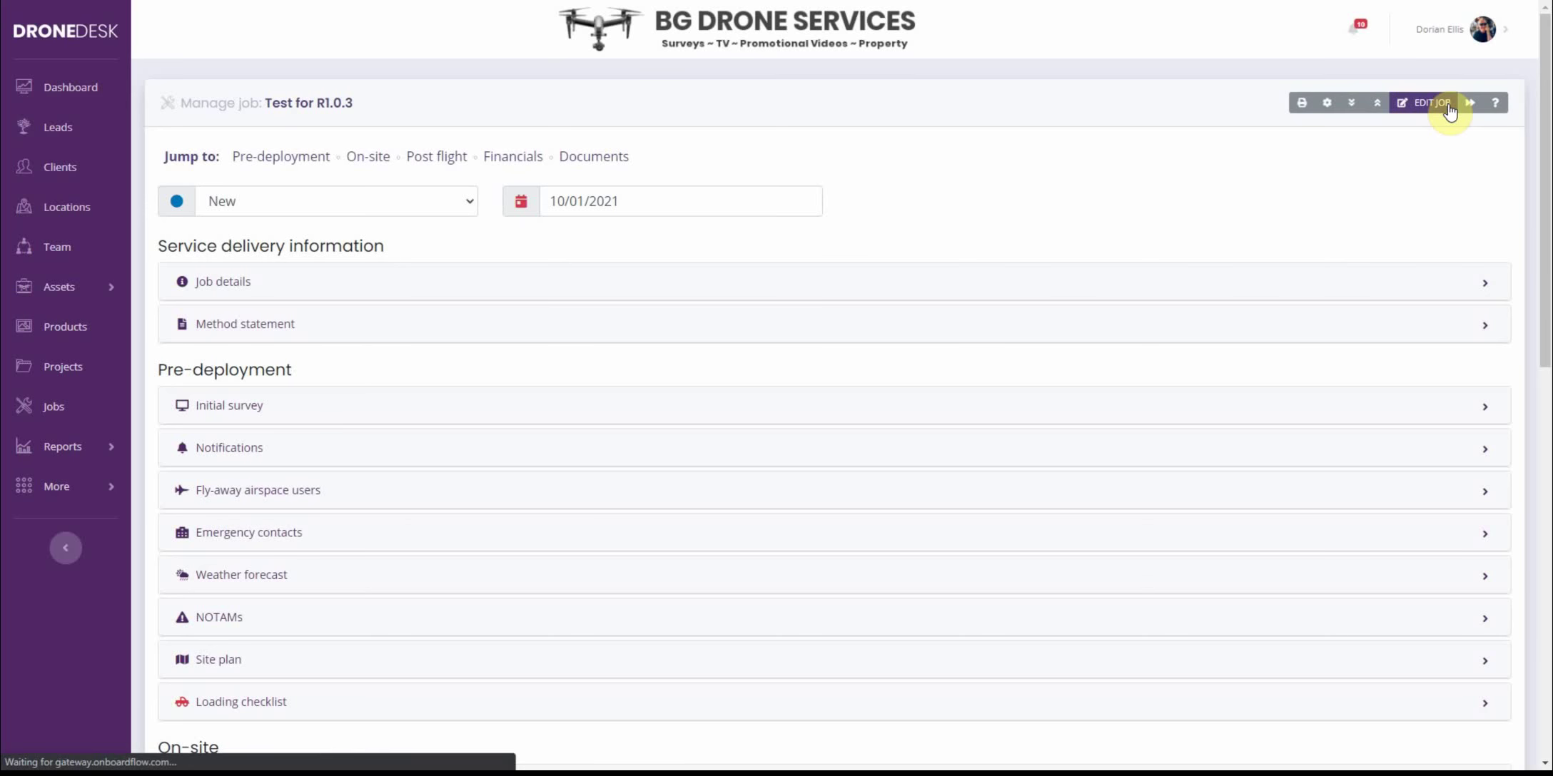
Step: Expand Job details for Test for R1.0.3 and scroll through client, location, lead pilot and UAS fields
scroll(1207, 392, down, 3)
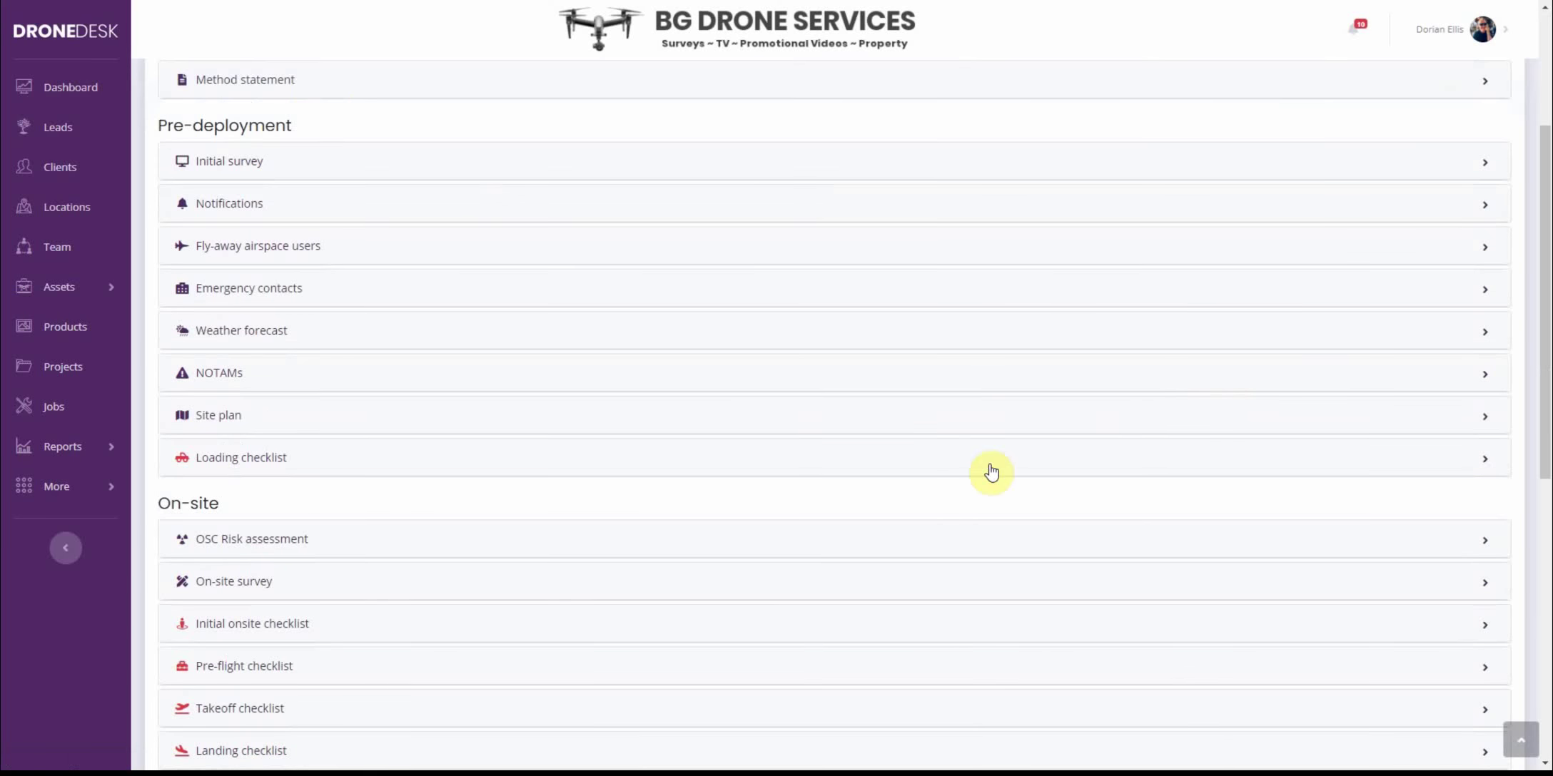
scroll(992, 472, up, 4)
click(385, 286)
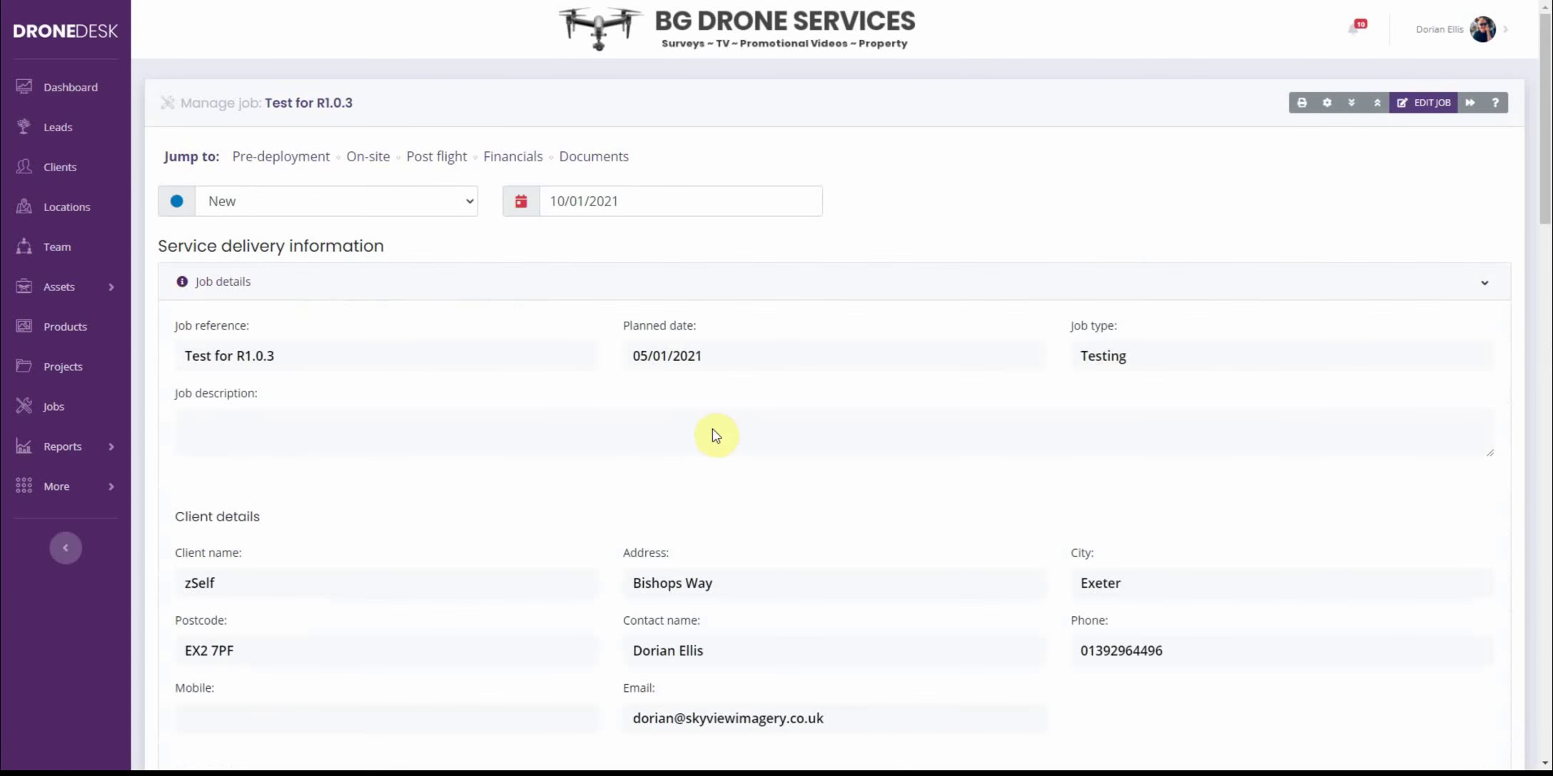
scroll(715, 437, down, 10)
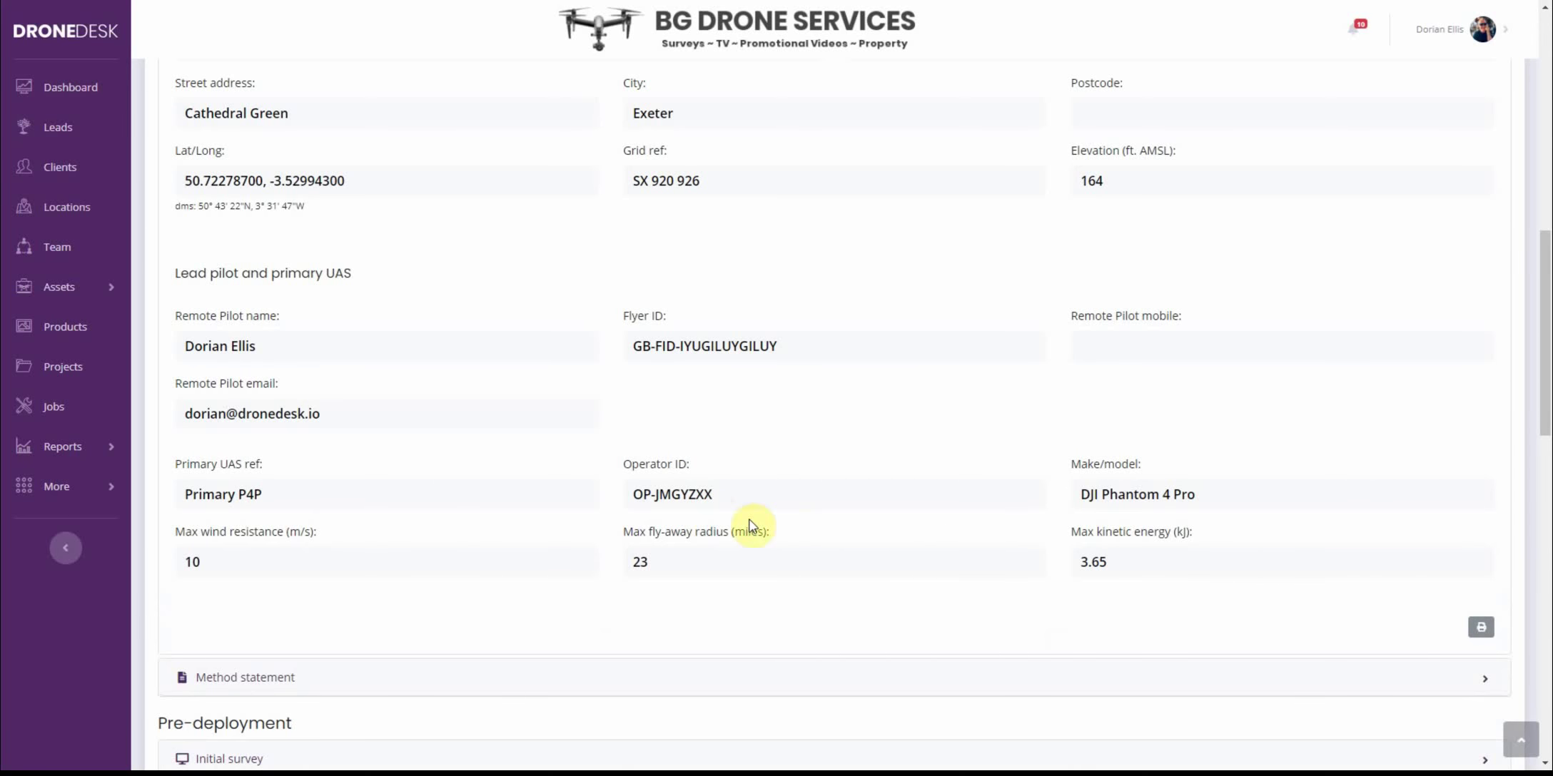
scroll(708, 506, down, 1)
scroll(709, 506, down, 8)
Step: Expand the Initial survey and scroll through its blank hazard fields and G - Uncontrolled airspace
click(241, 191)
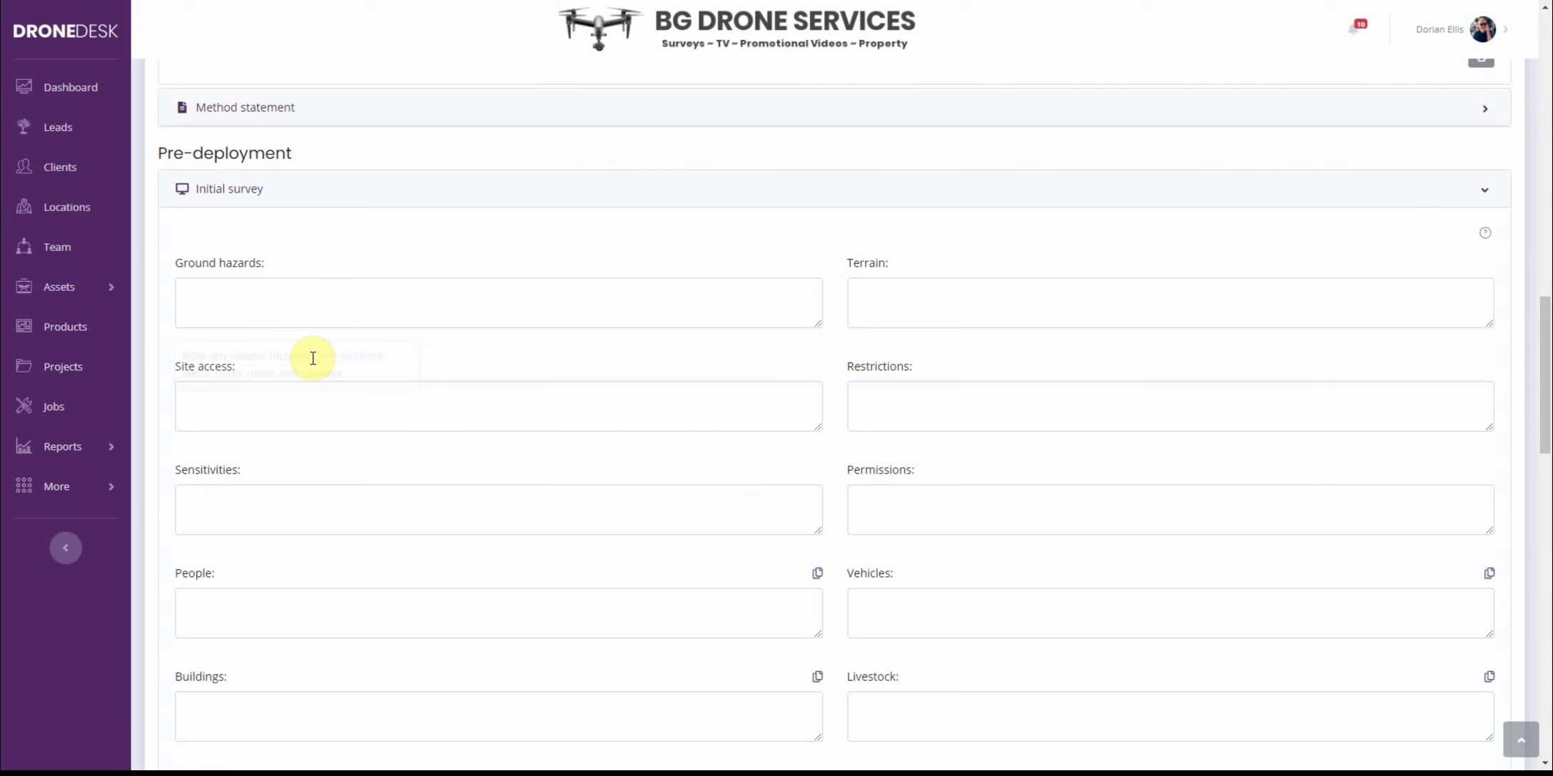
scroll(434, 458, down, 5)
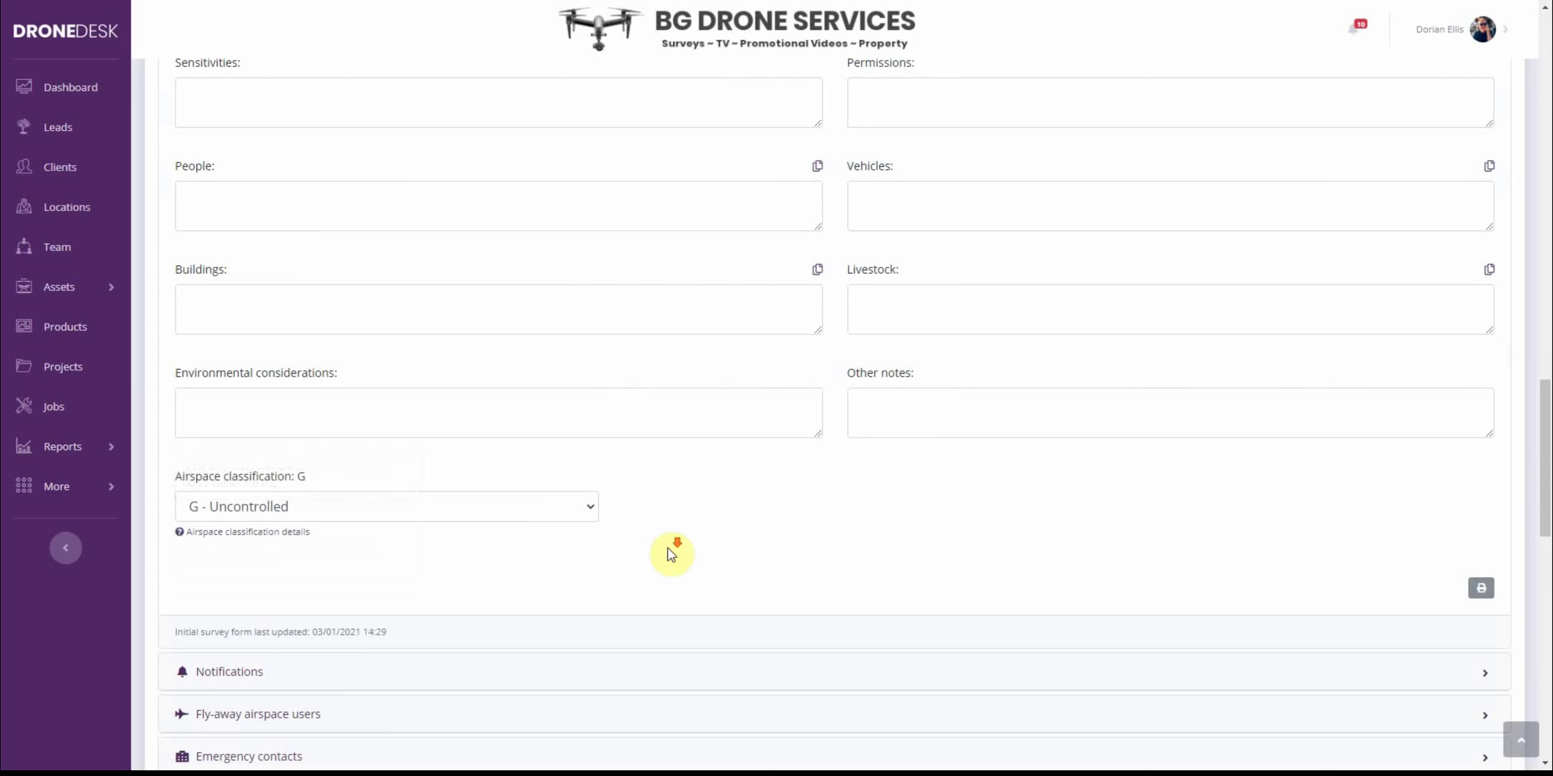
scroll(669, 553, down, 8)
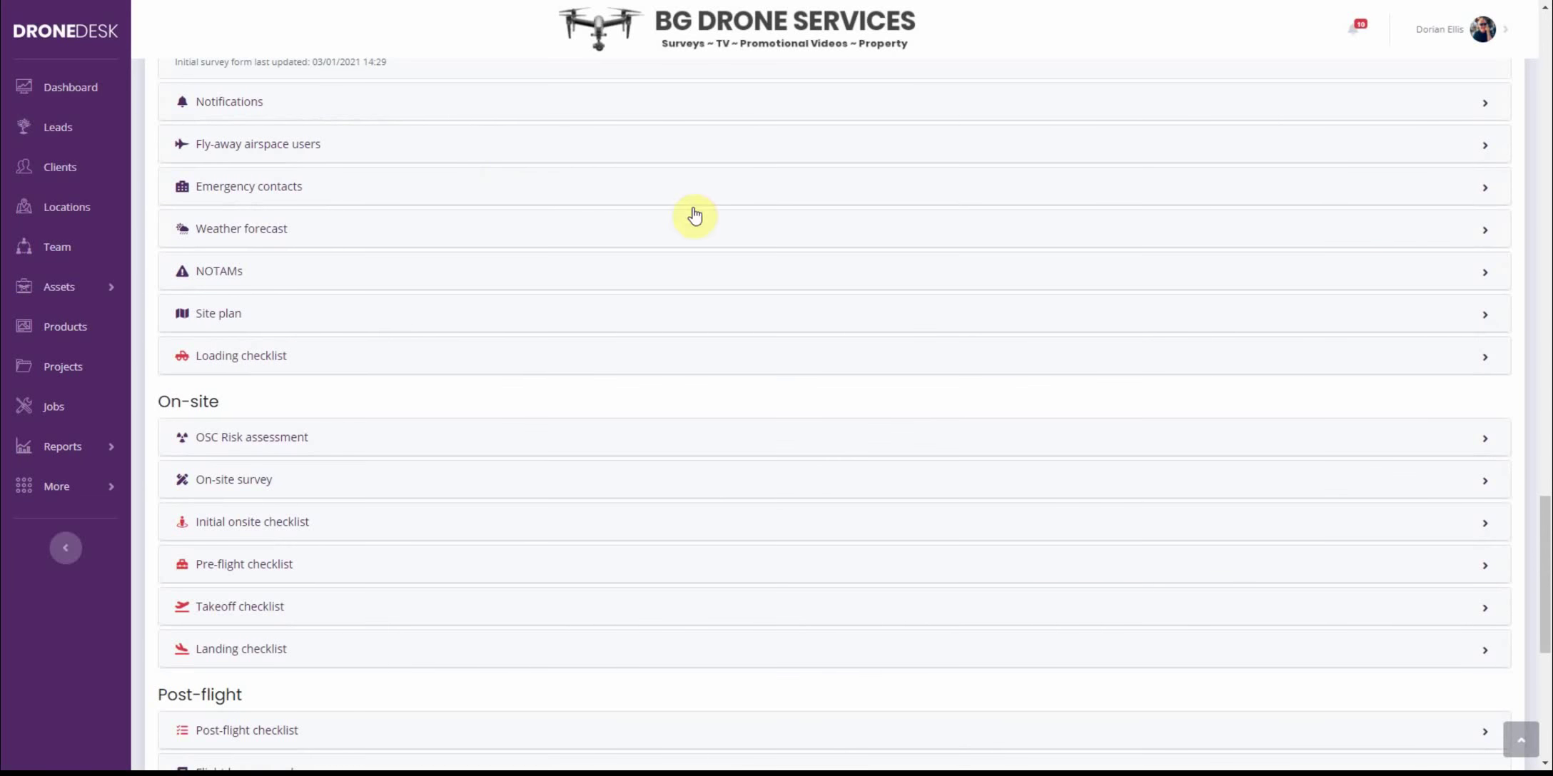
Step: Expand the Weather forecast to review Tue 05-Jan-2021's hourly conditions and okay-to-fly indicators
click(212, 237)
scroll(195, 341, down, 3)
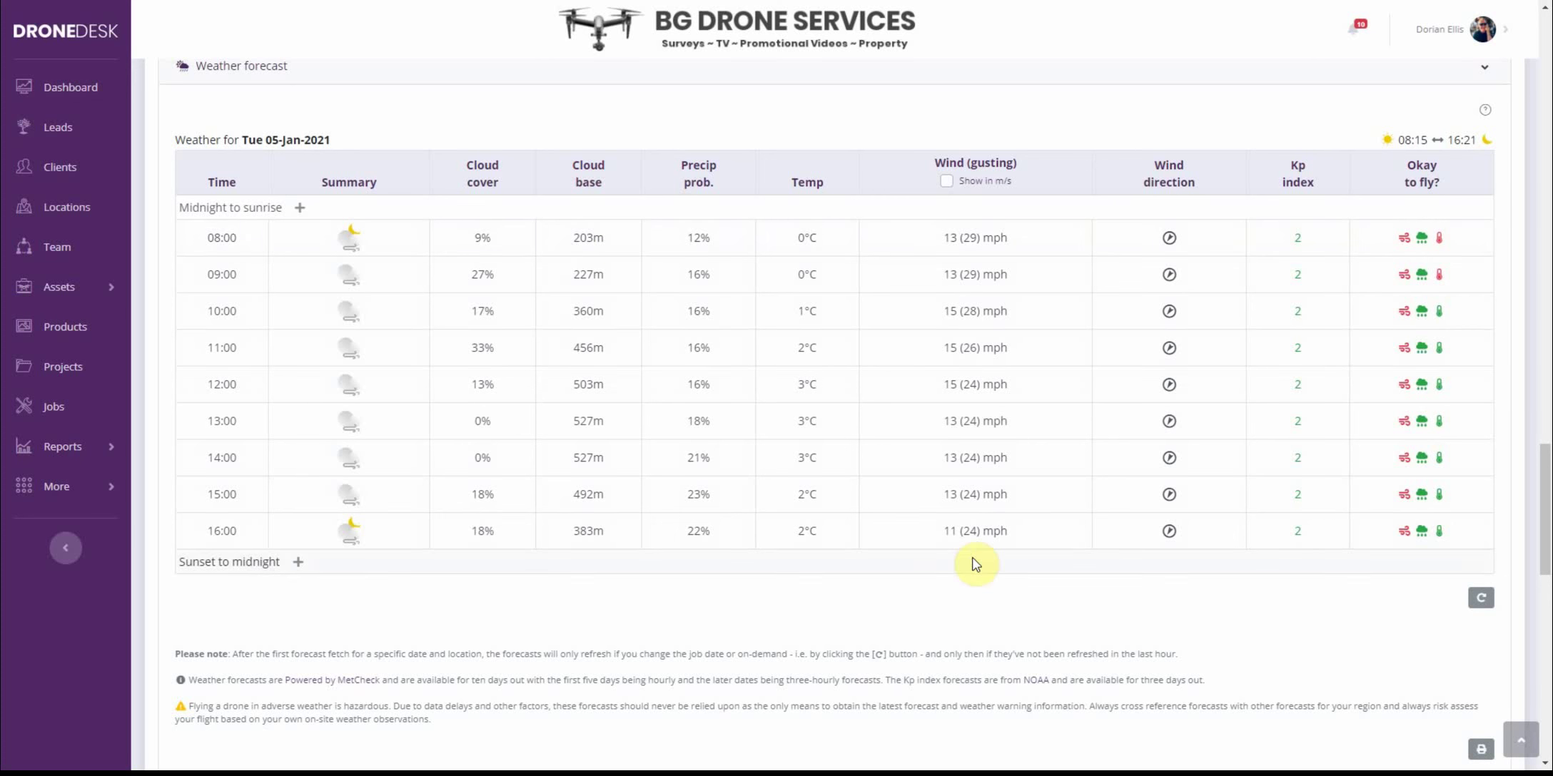
mouse_move(982, 464)
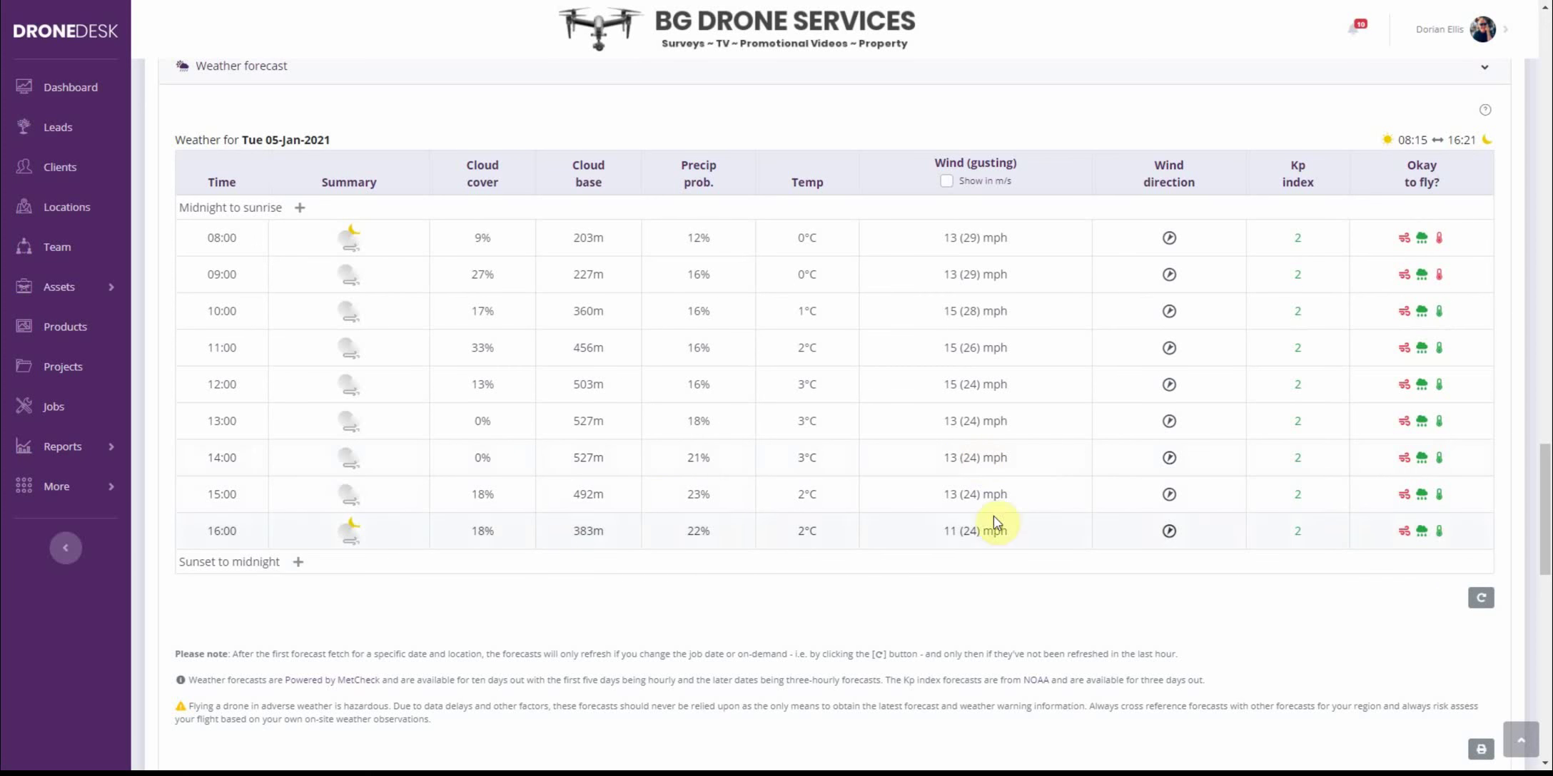
scroll(1131, 511, down, 7)
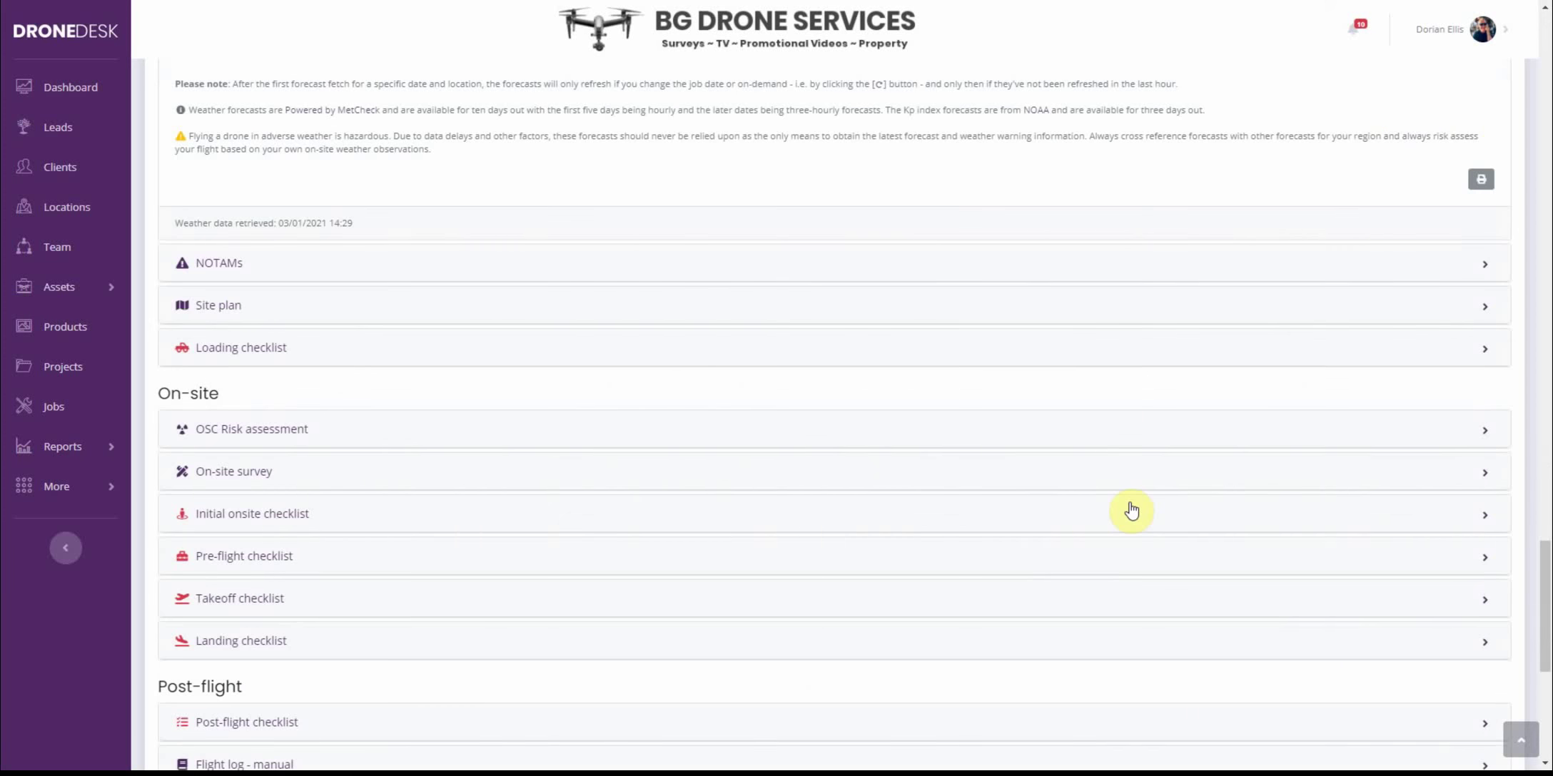
Step: Expand the NOTAMs section with its map and scroll to the NOTAM list
click(242, 271)
scroll(193, 339, down, 2)
scroll(193, 340, down, 2)
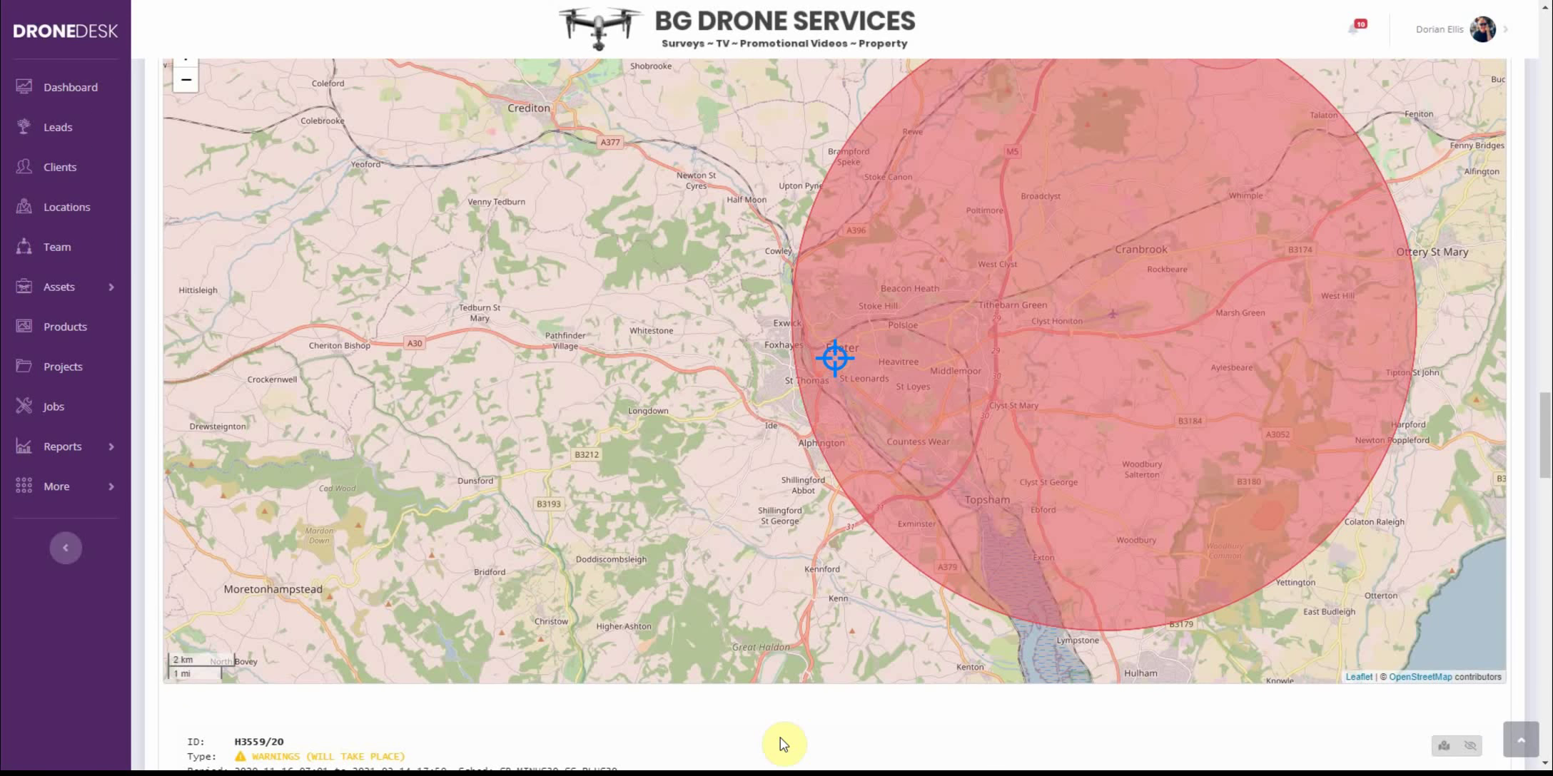
scroll(782, 745, down, 10)
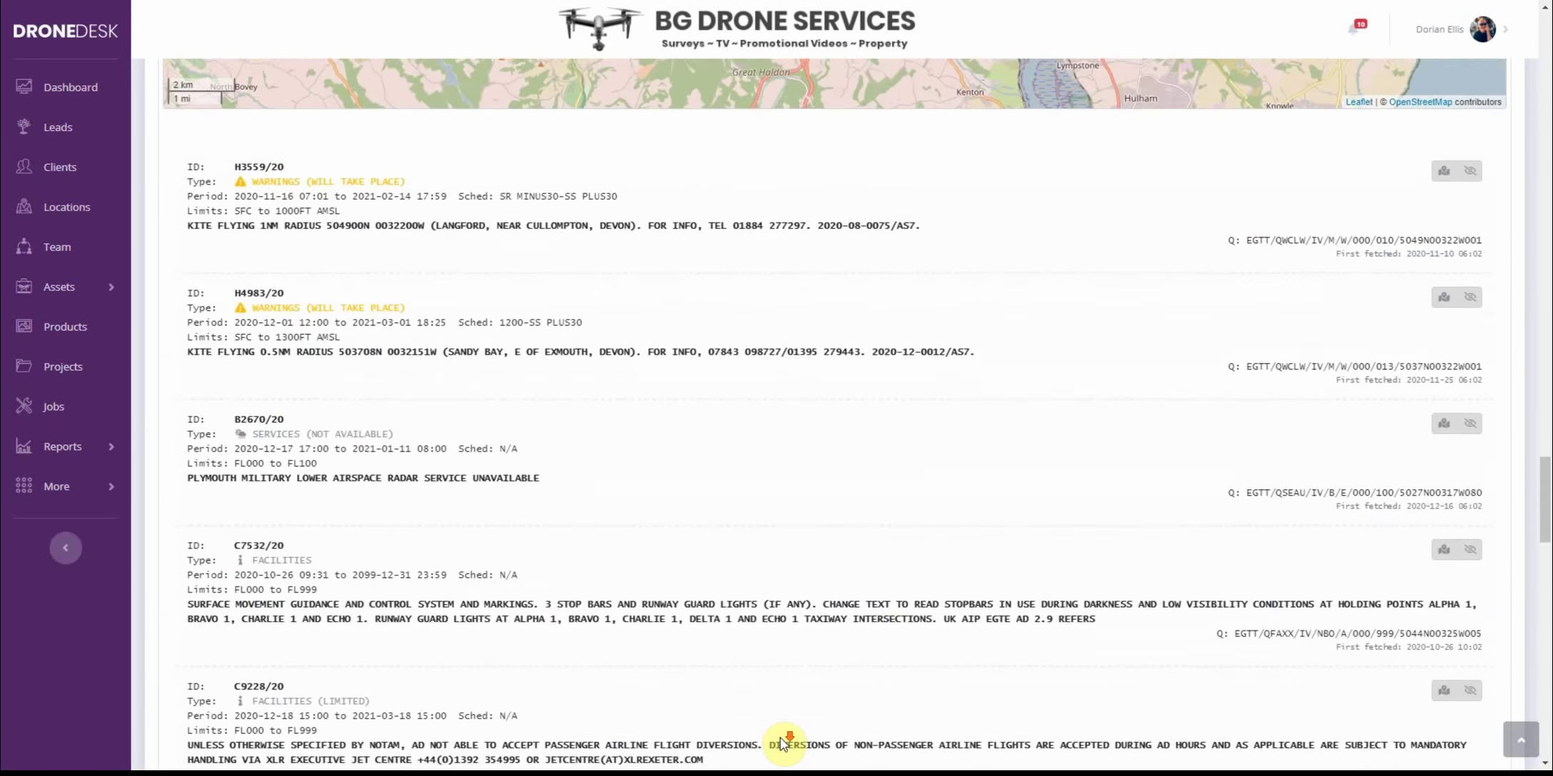
scroll(1005, 555, down, 3)
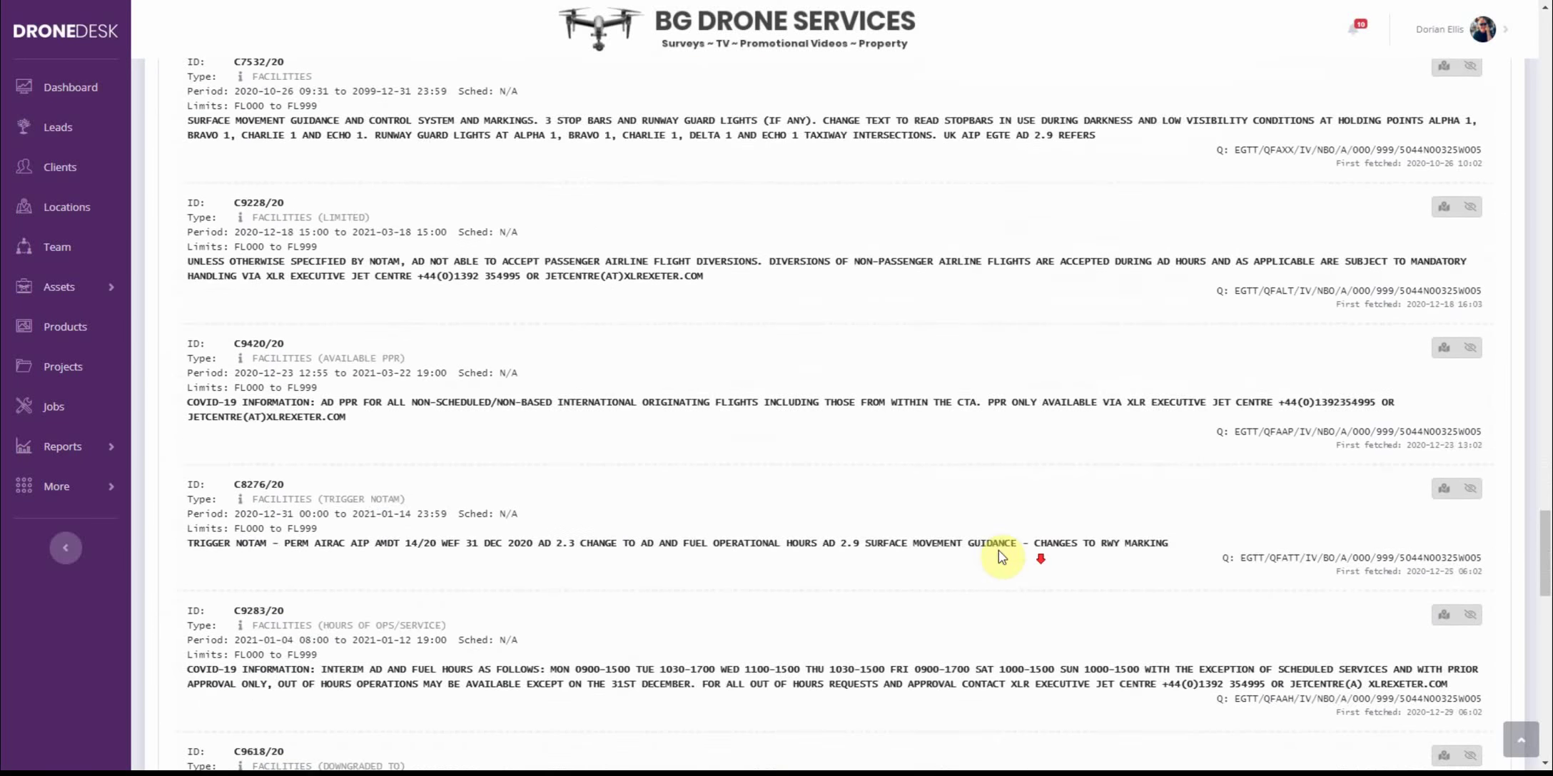
scroll(863, 586, down, 4)
Step: Hide NOTAMs C9618/20, C9283/20, C8276/20, C9420/20, C9228/20, C7532/20 and B2670/20 from the list
click(1470, 428)
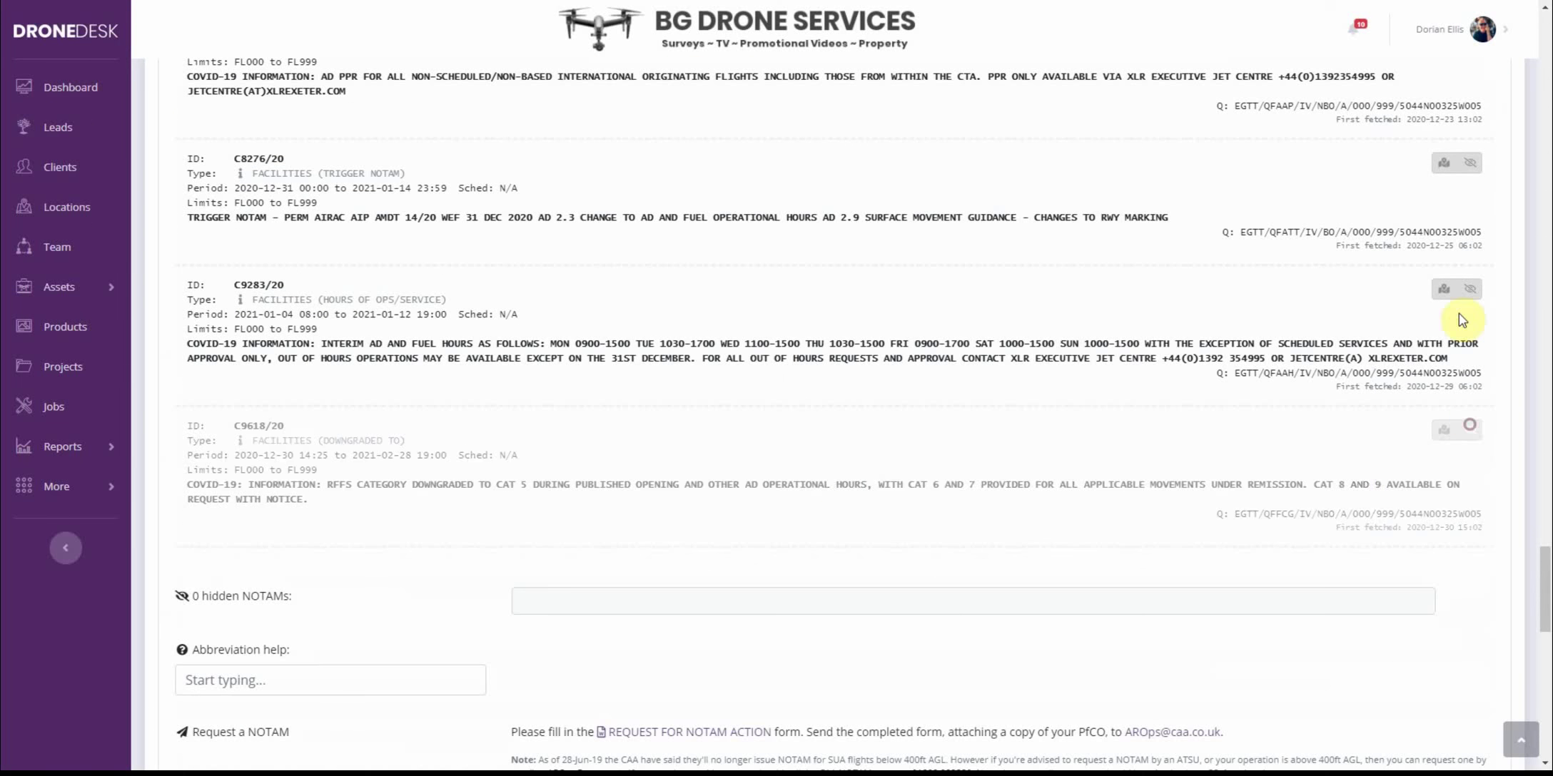
click(1470, 290)
click(1471, 166)
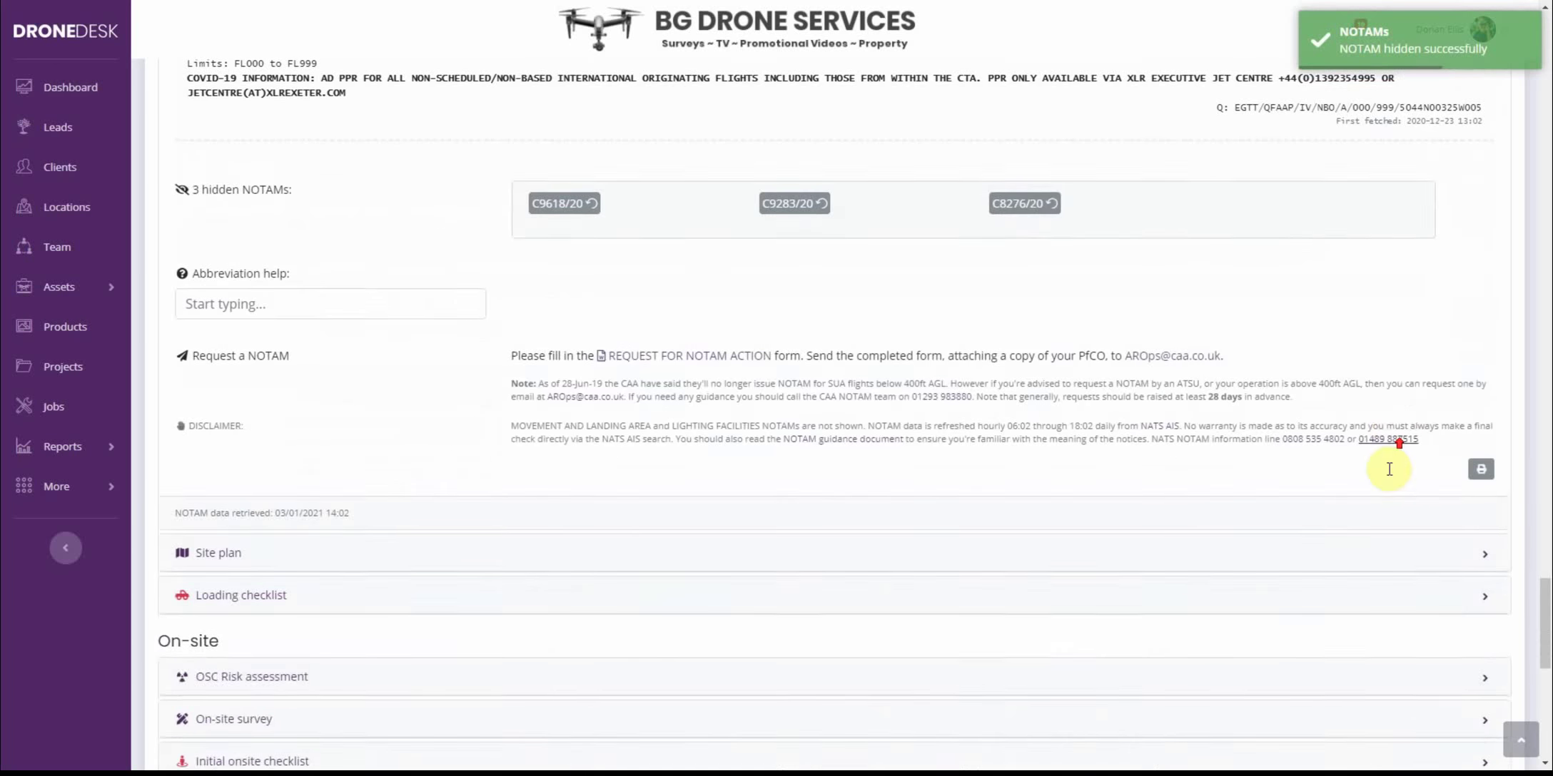
scroll(1466, 468, up, 4)
click(1470, 348)
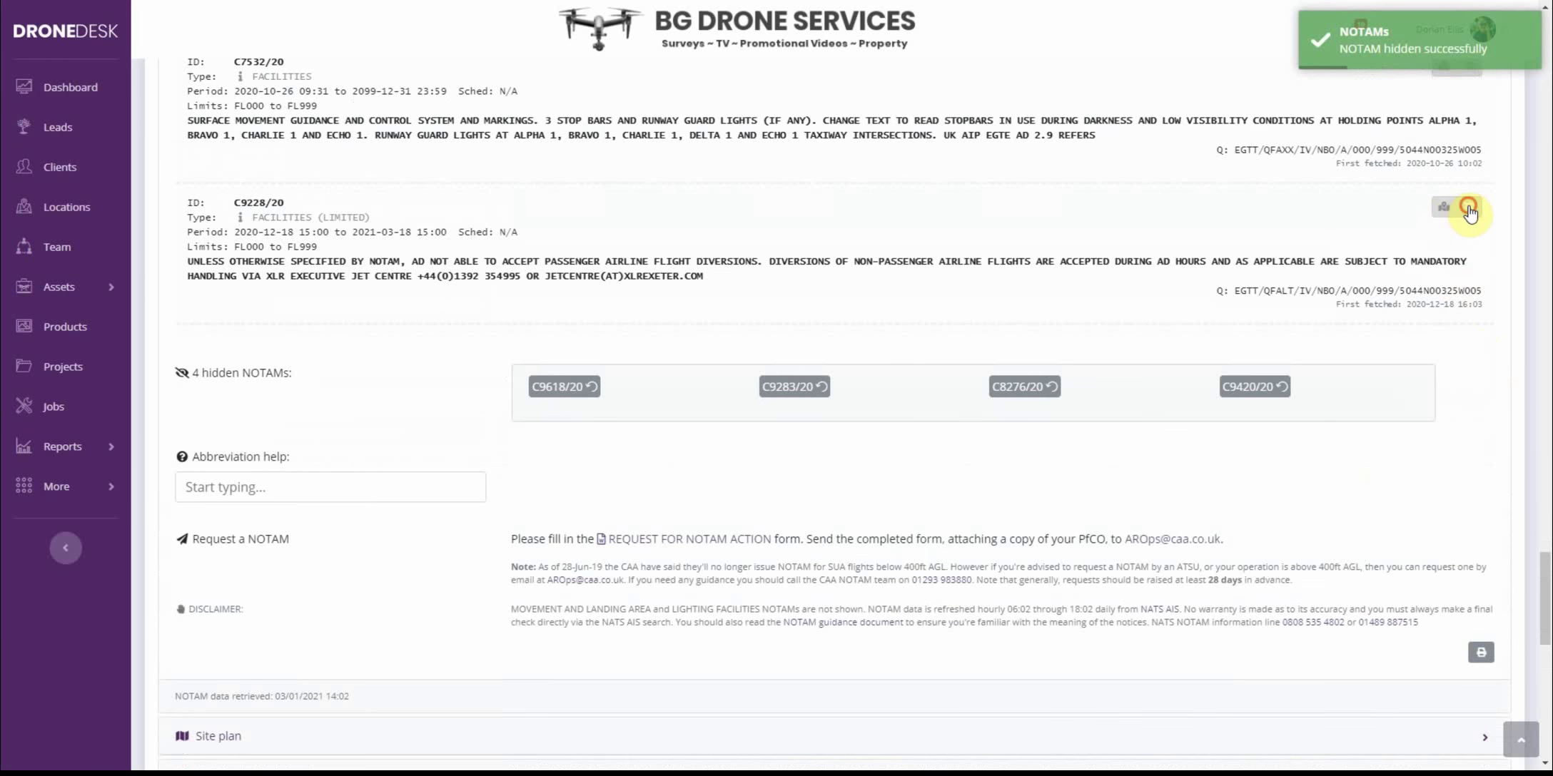
click(1470, 207)
scroll(1277, 457, up, 5)
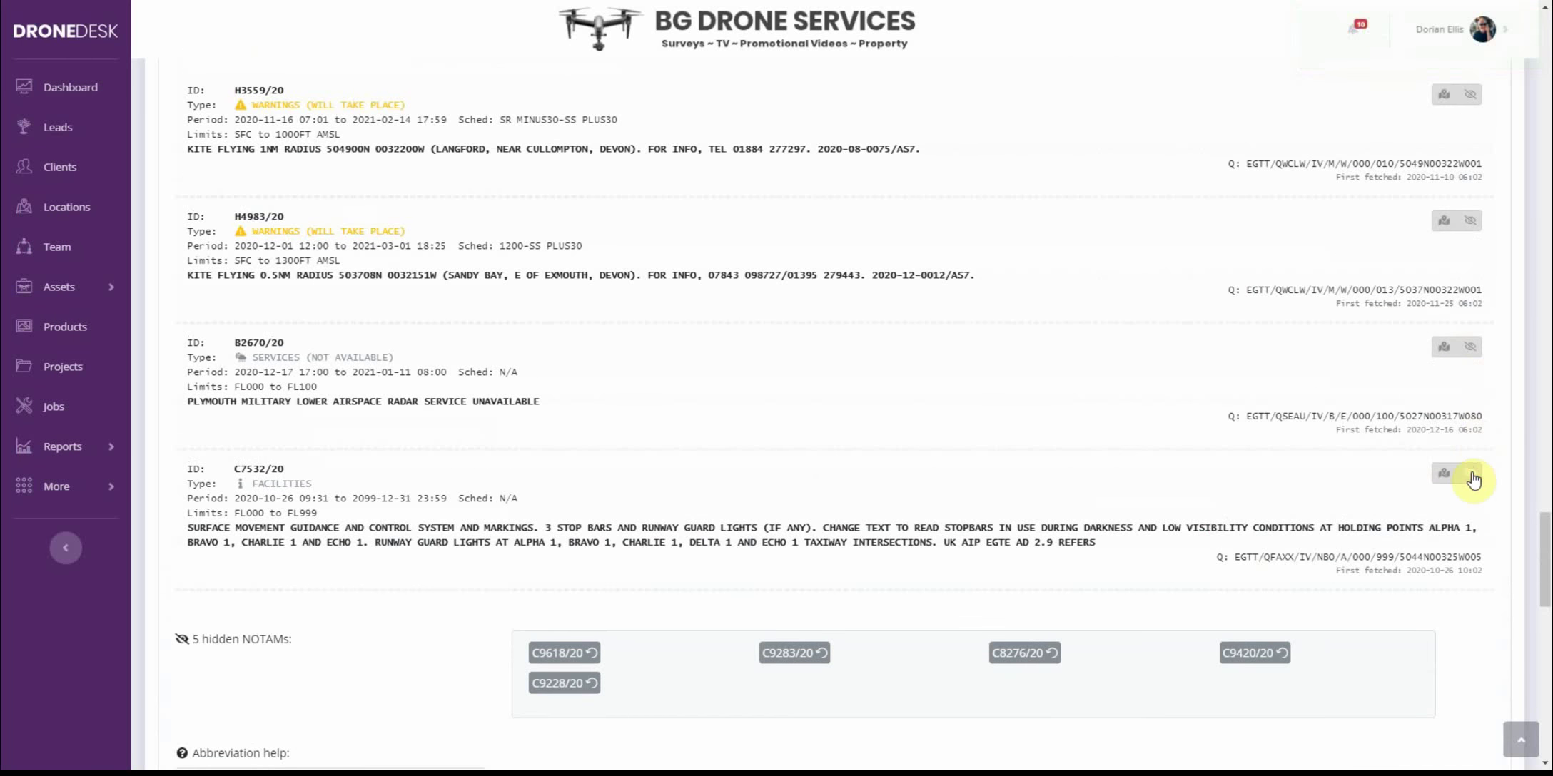
click(1470, 471)
click(1471, 347)
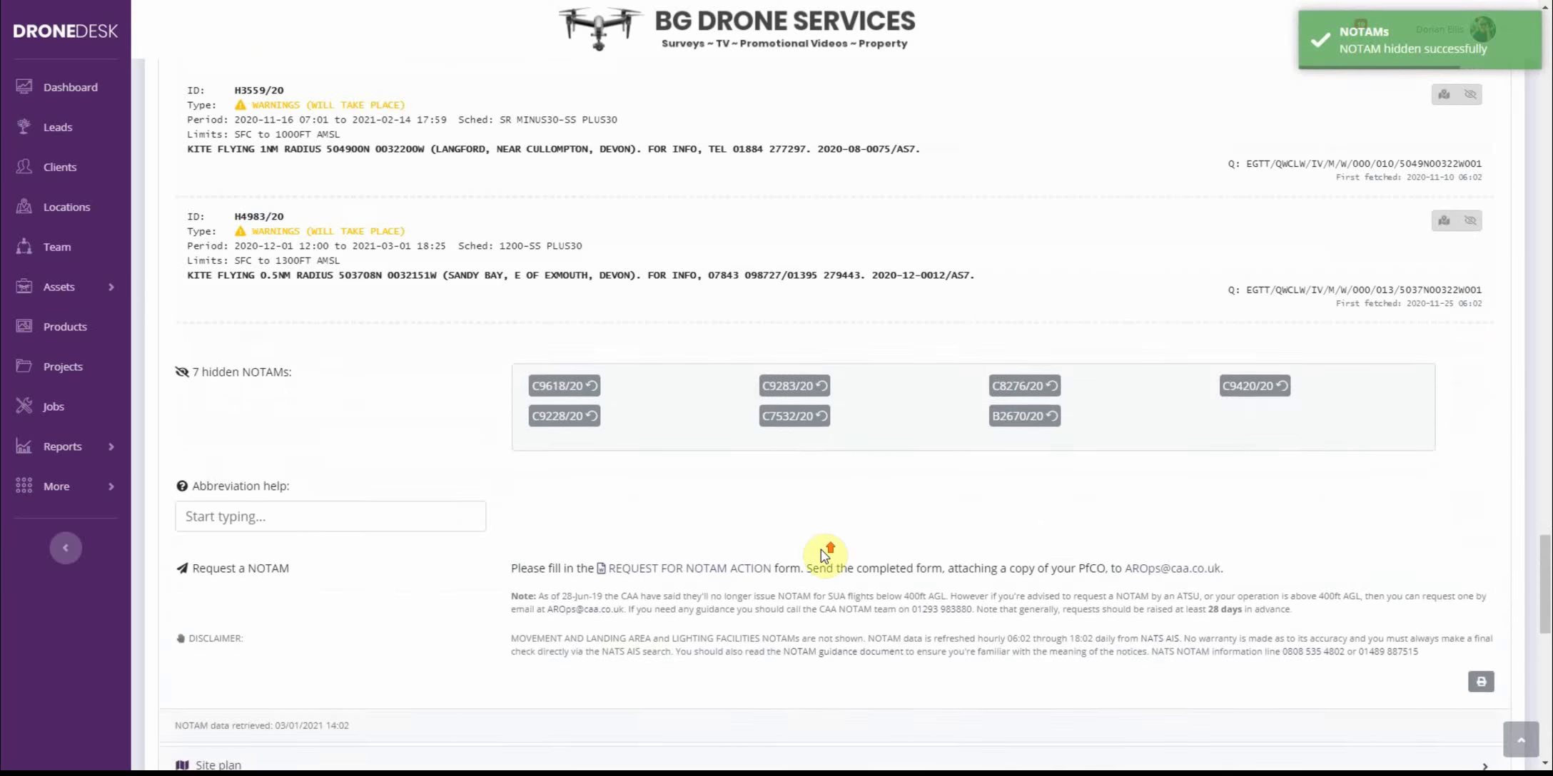
scroll(821, 560, up, 7)
scroll(819, 547, up, 2)
scroll(971, 513, down, 1)
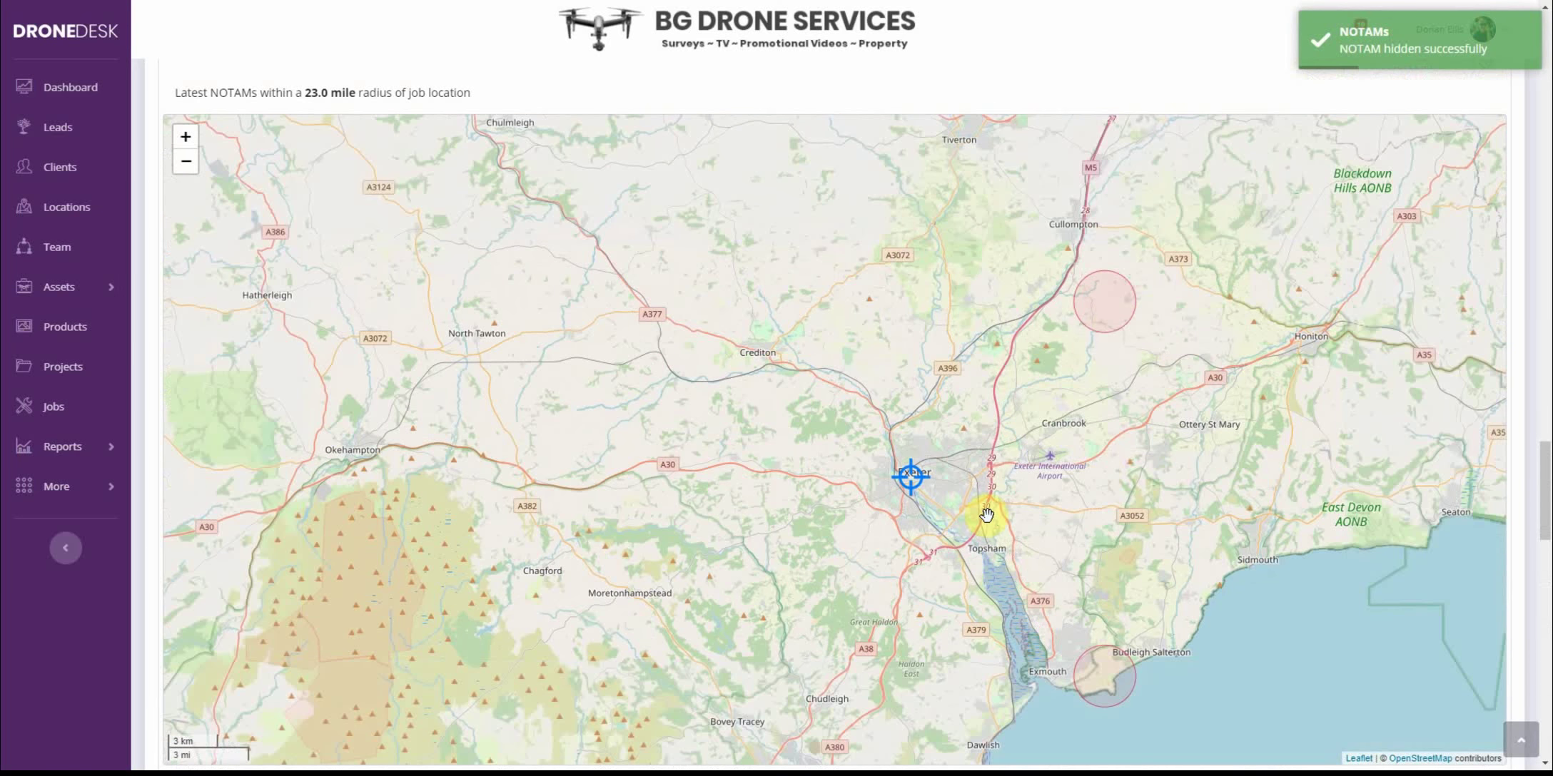
Step: Show details of the NOTAMs near Cullompton and Budleigh Salterton on the map
click(1111, 325)
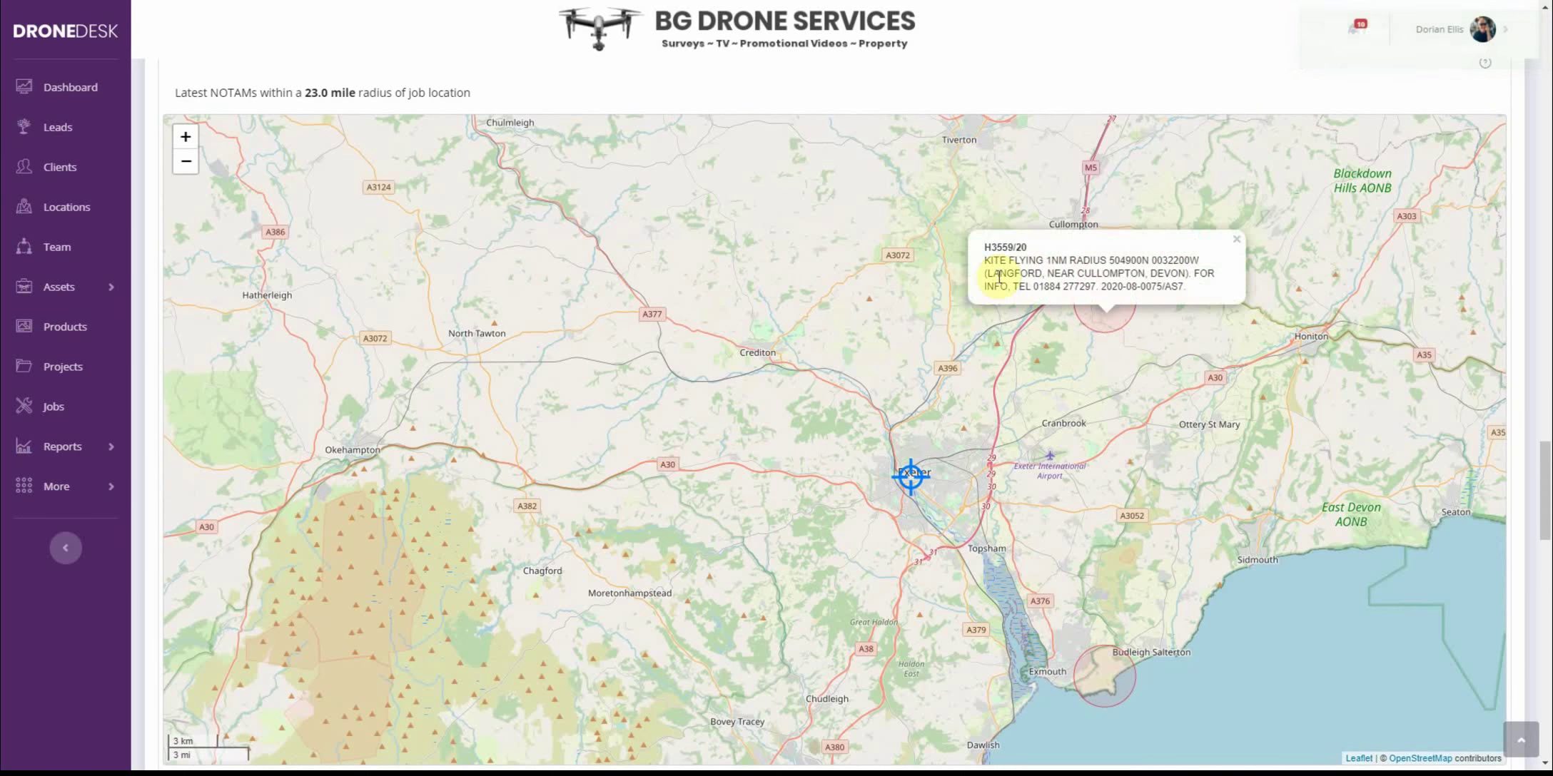
click(1111, 690)
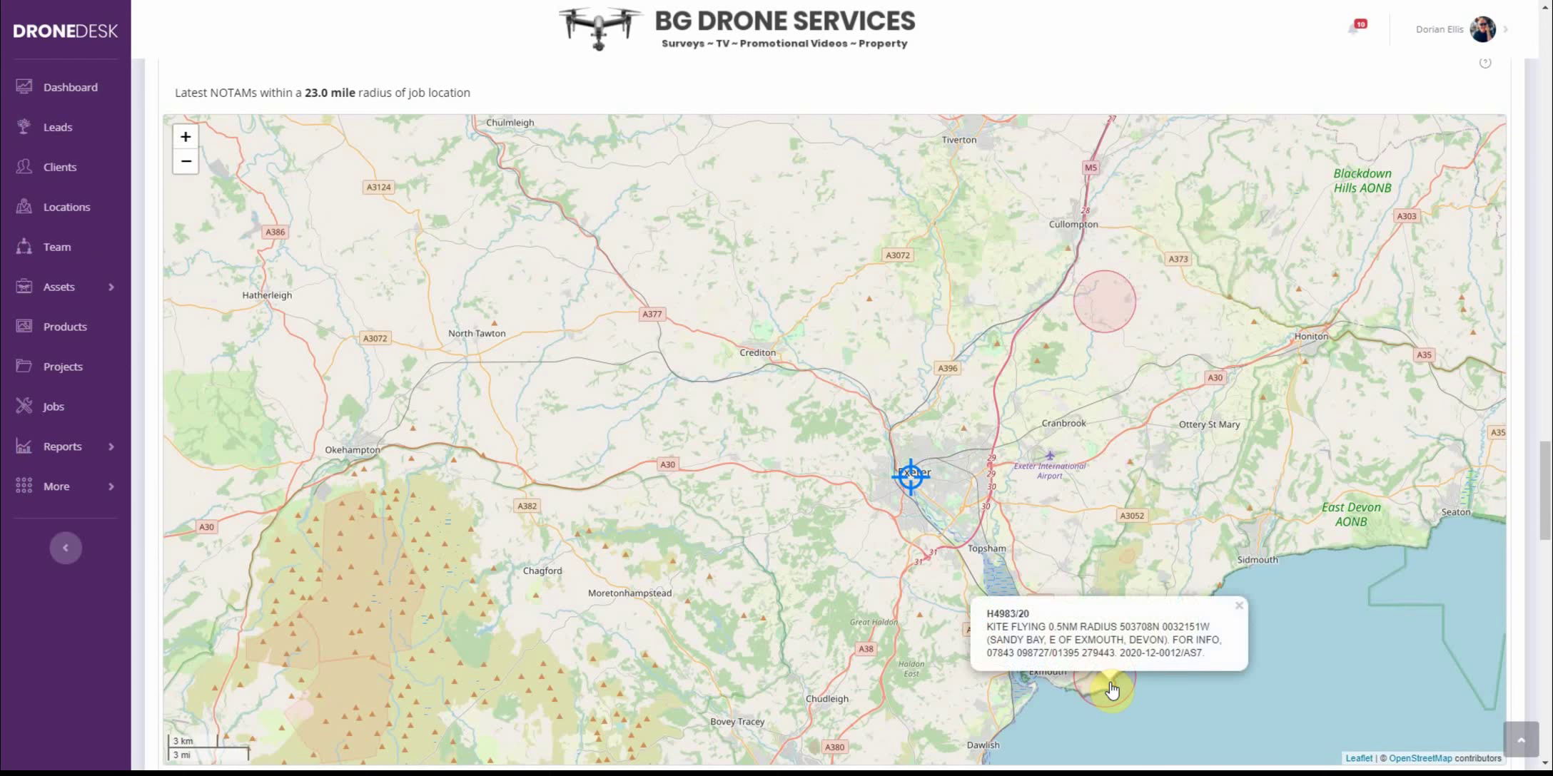
scroll(769, 659, down, 4)
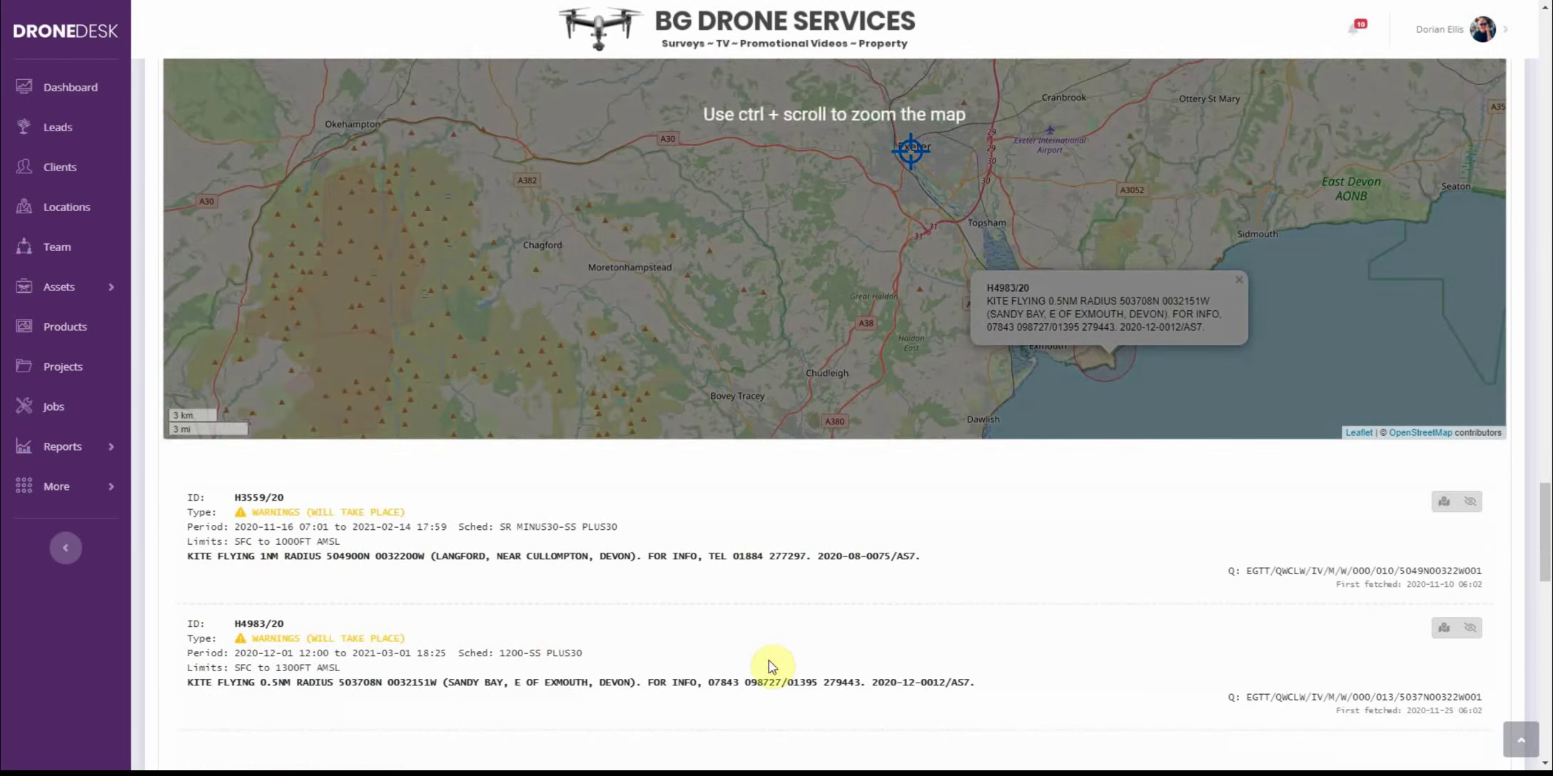
scroll(615, 627, down, 3)
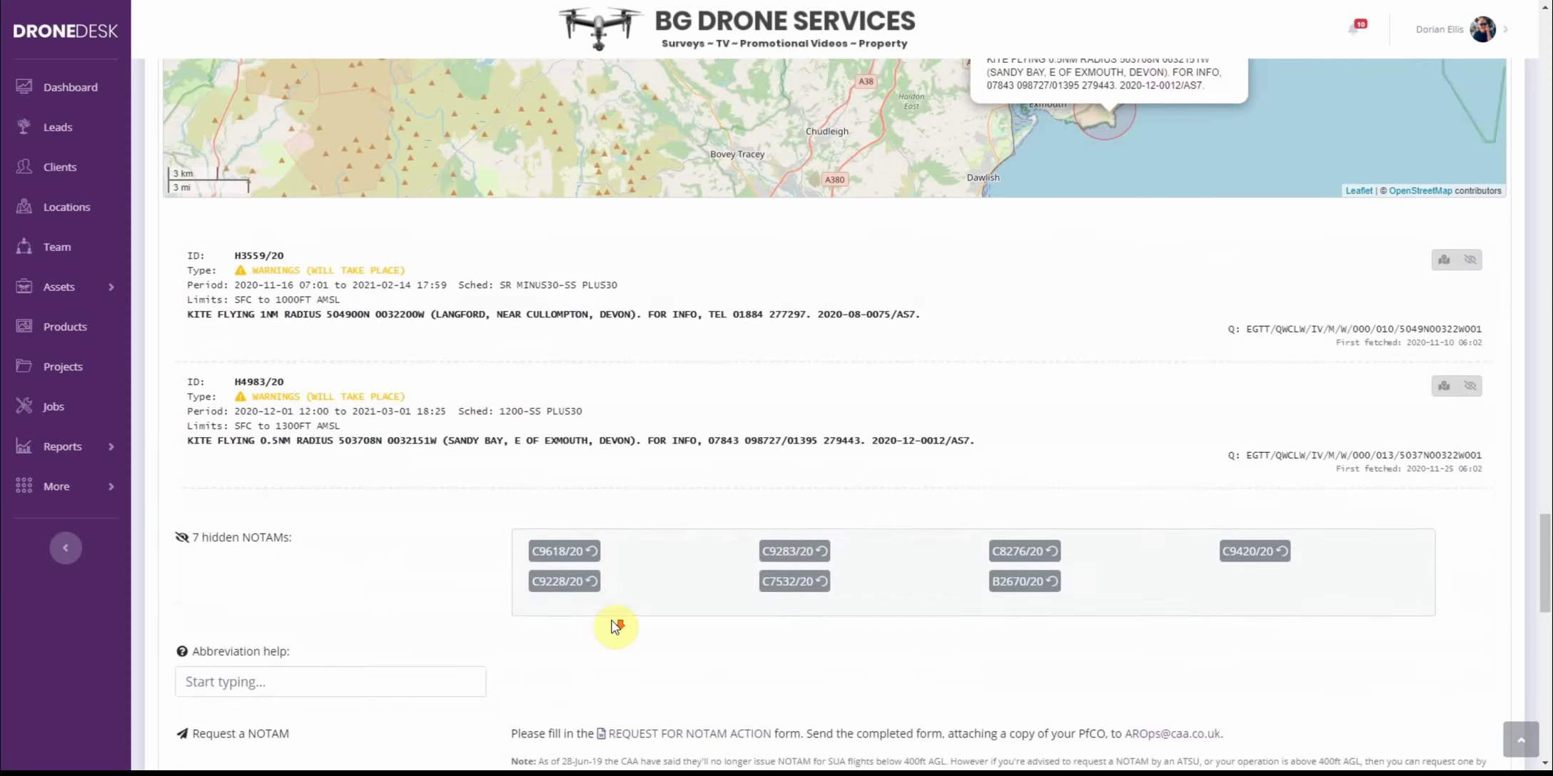
scroll(615, 626, down, 1)
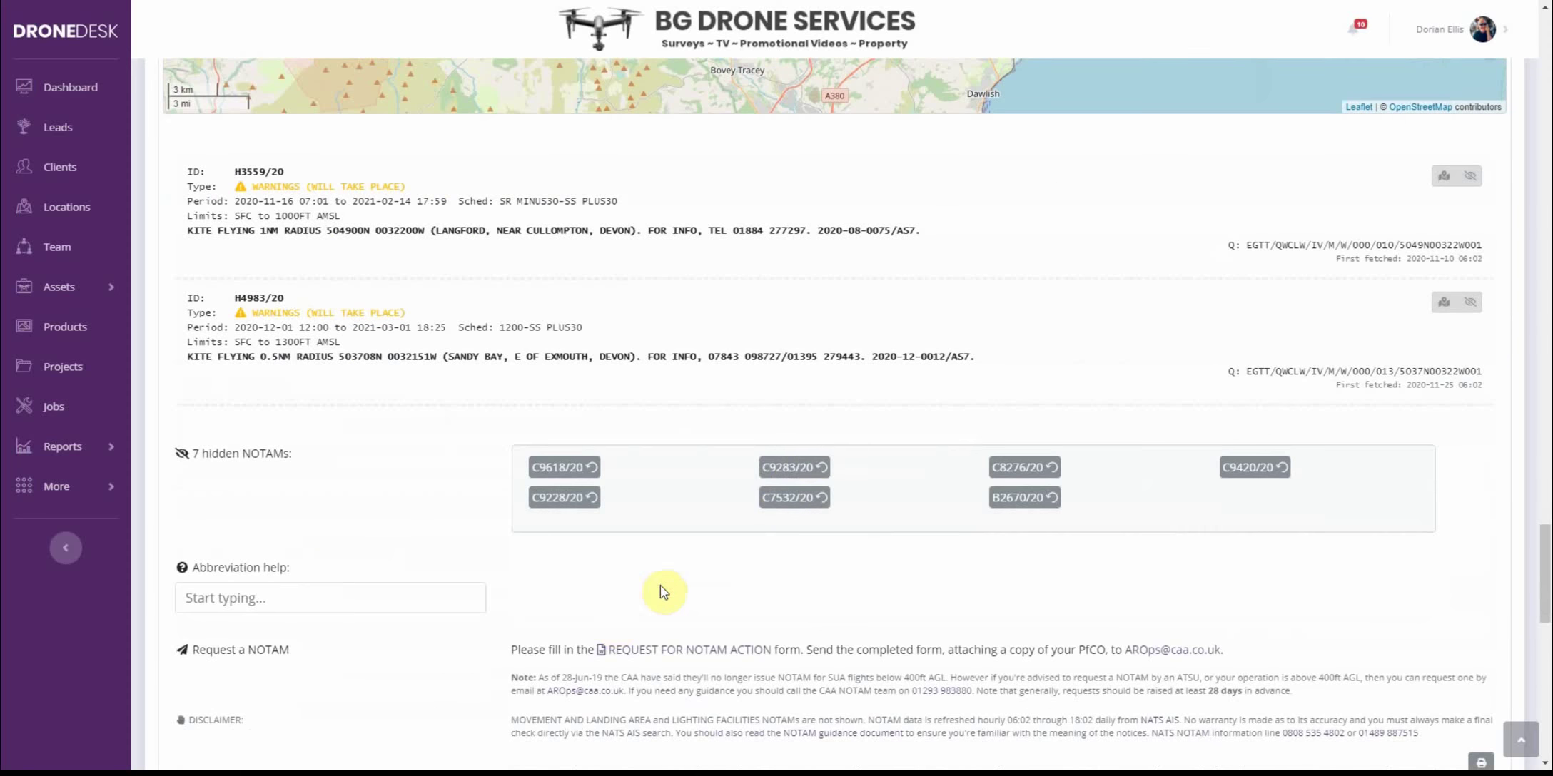
Step: Restore the hidden NOTAM C9283/20 to the list
click(822, 470)
scroll(874, 678, up, 4)
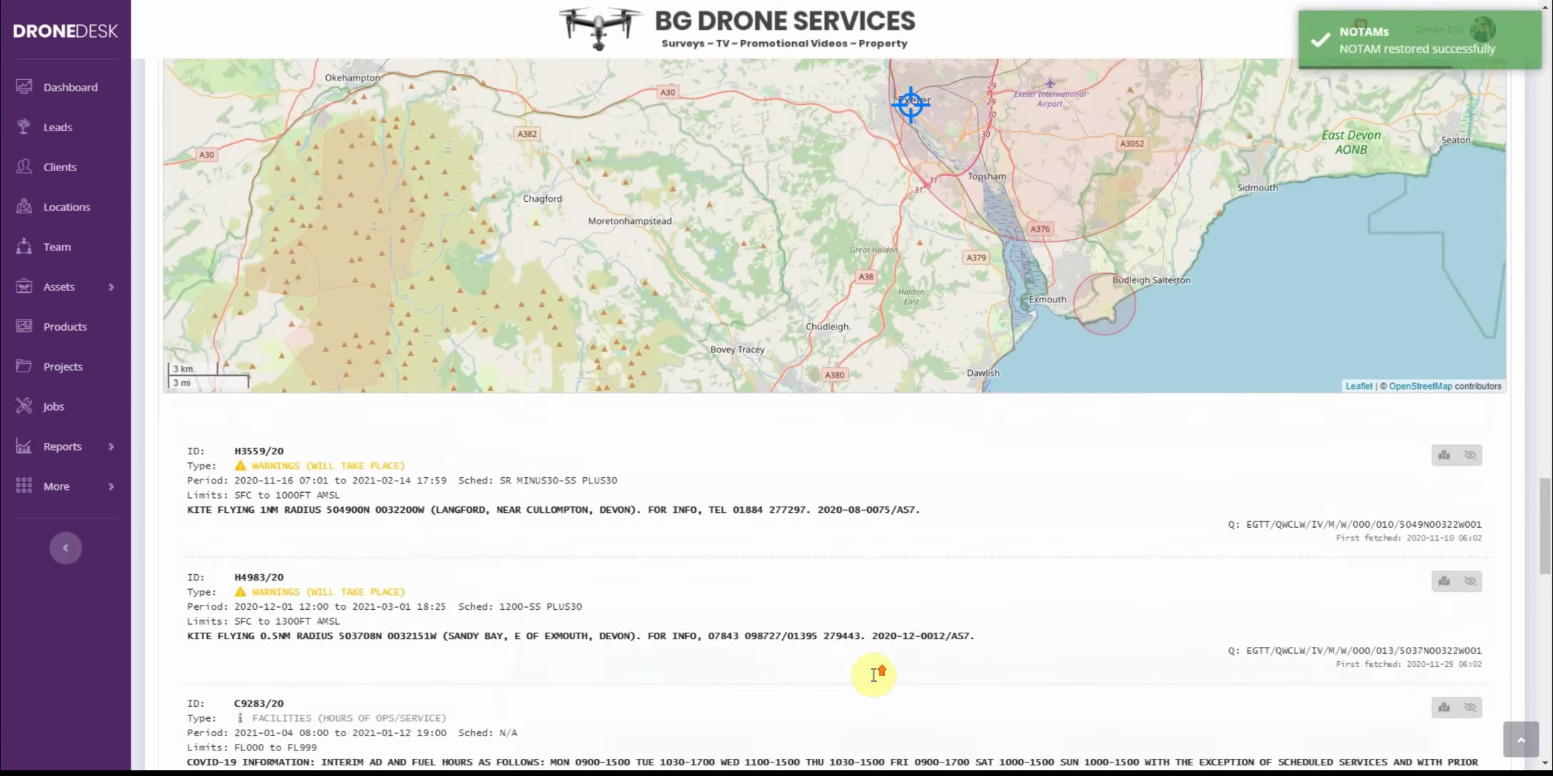
scroll(874, 674, up, 4)
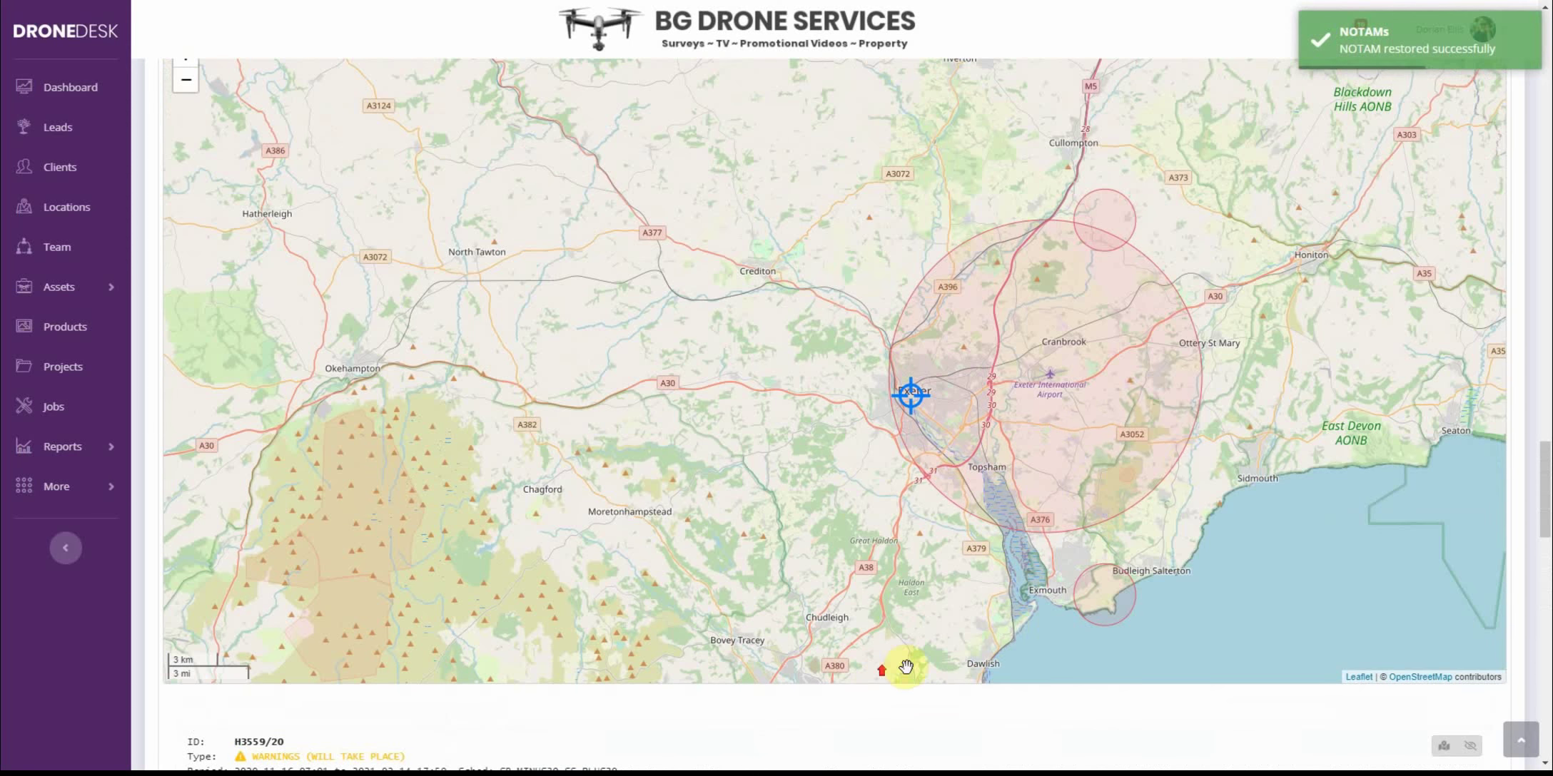
Step: View and close the Exeter airport NOTAM details, then move down toward Site plan
click(1065, 465)
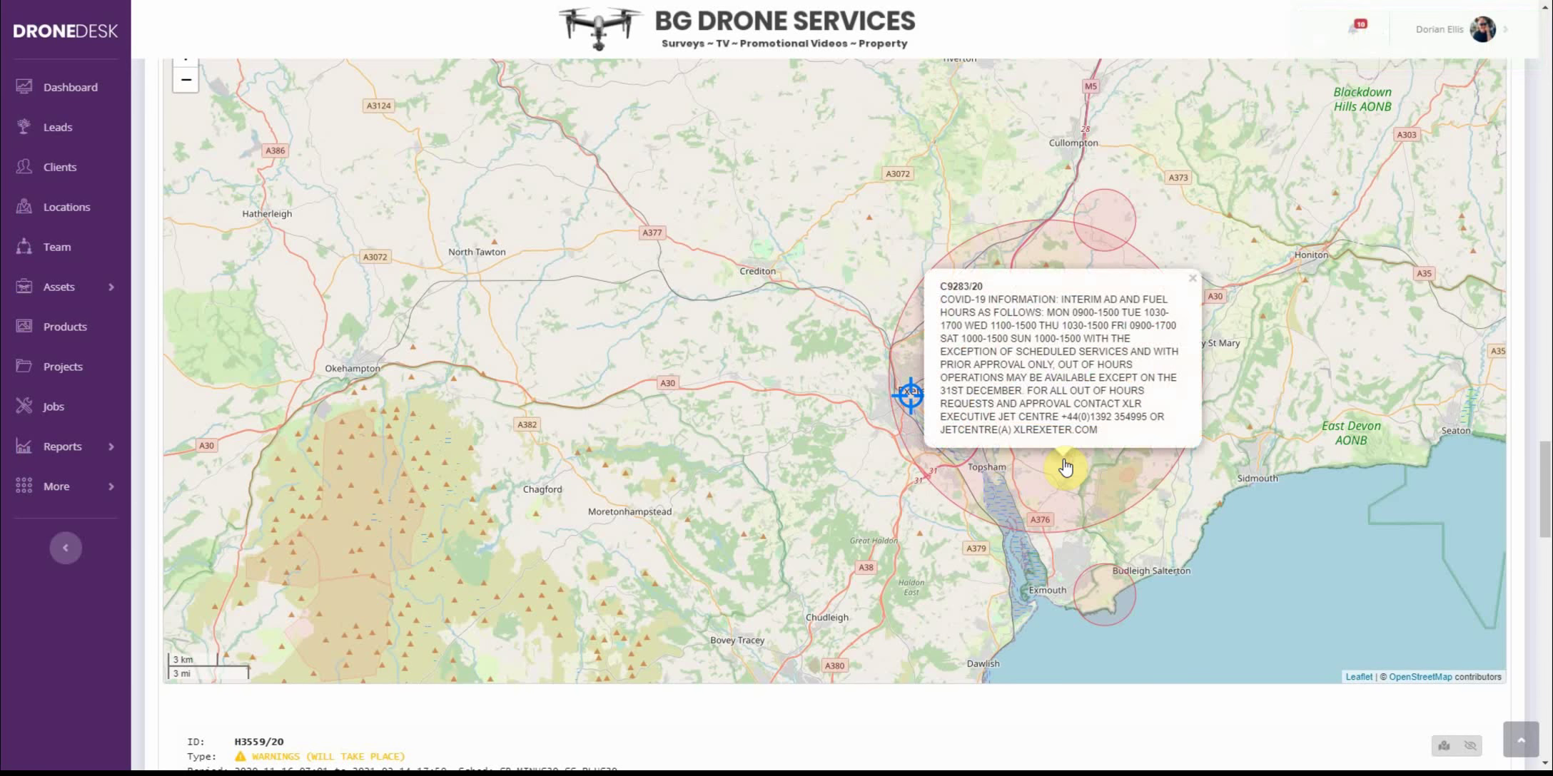
click(600, 514)
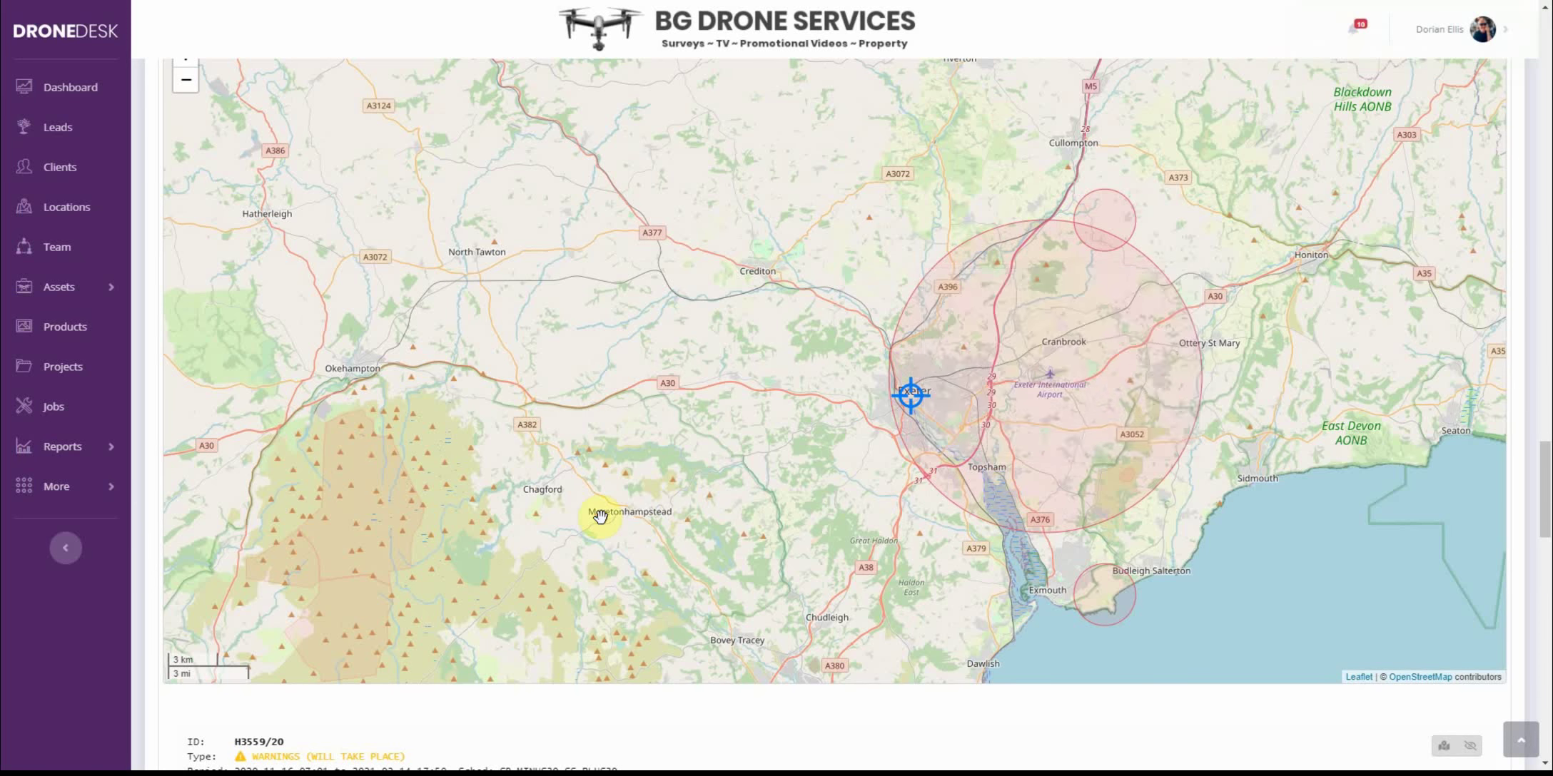
scroll(601, 517, down, 2)
scroll(600, 516, down, 20)
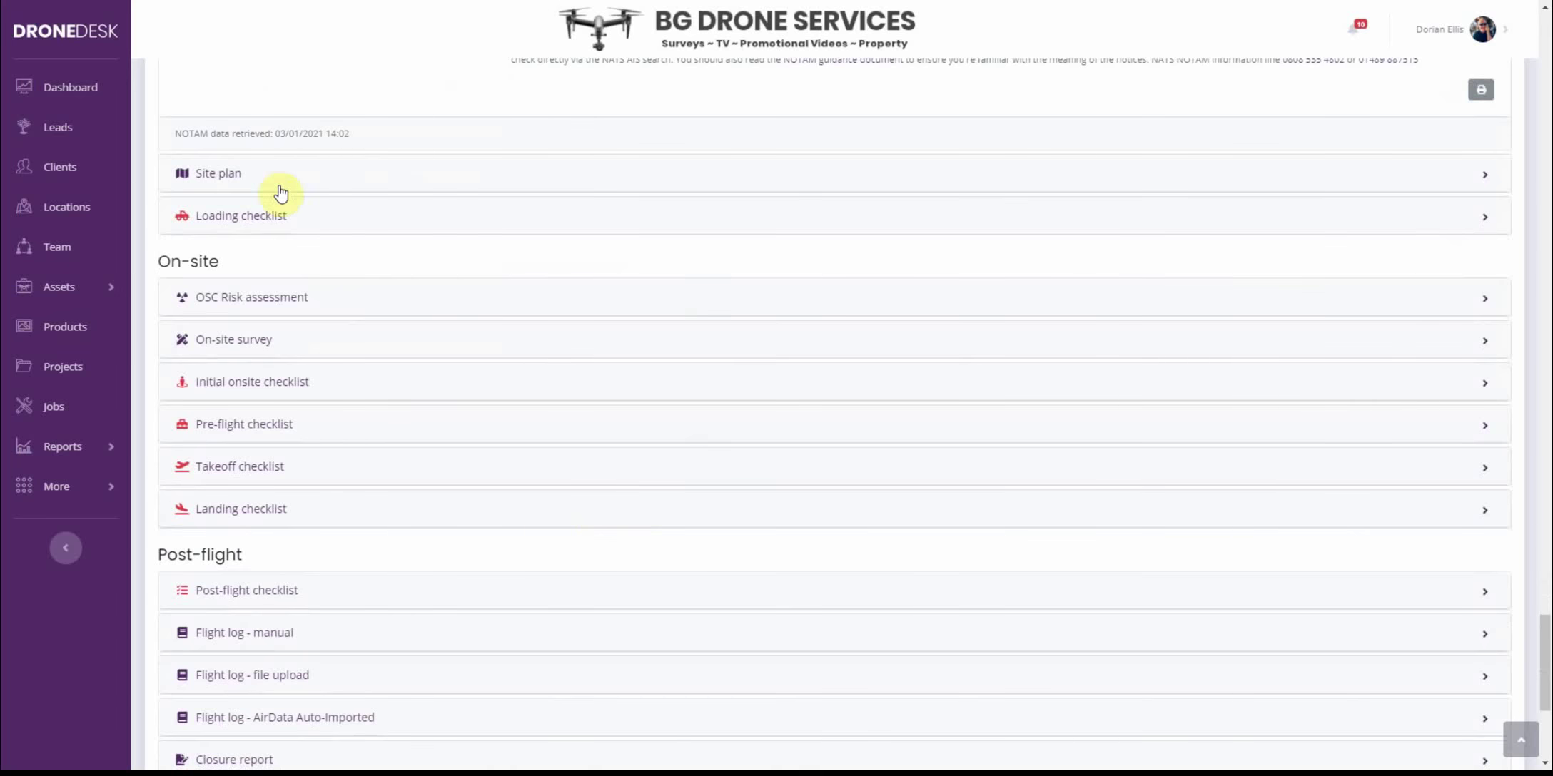
Step: Expand Site plan and draw and save a four-corner hazard area on the map
click(225, 177)
scroll(214, 187, down, 5)
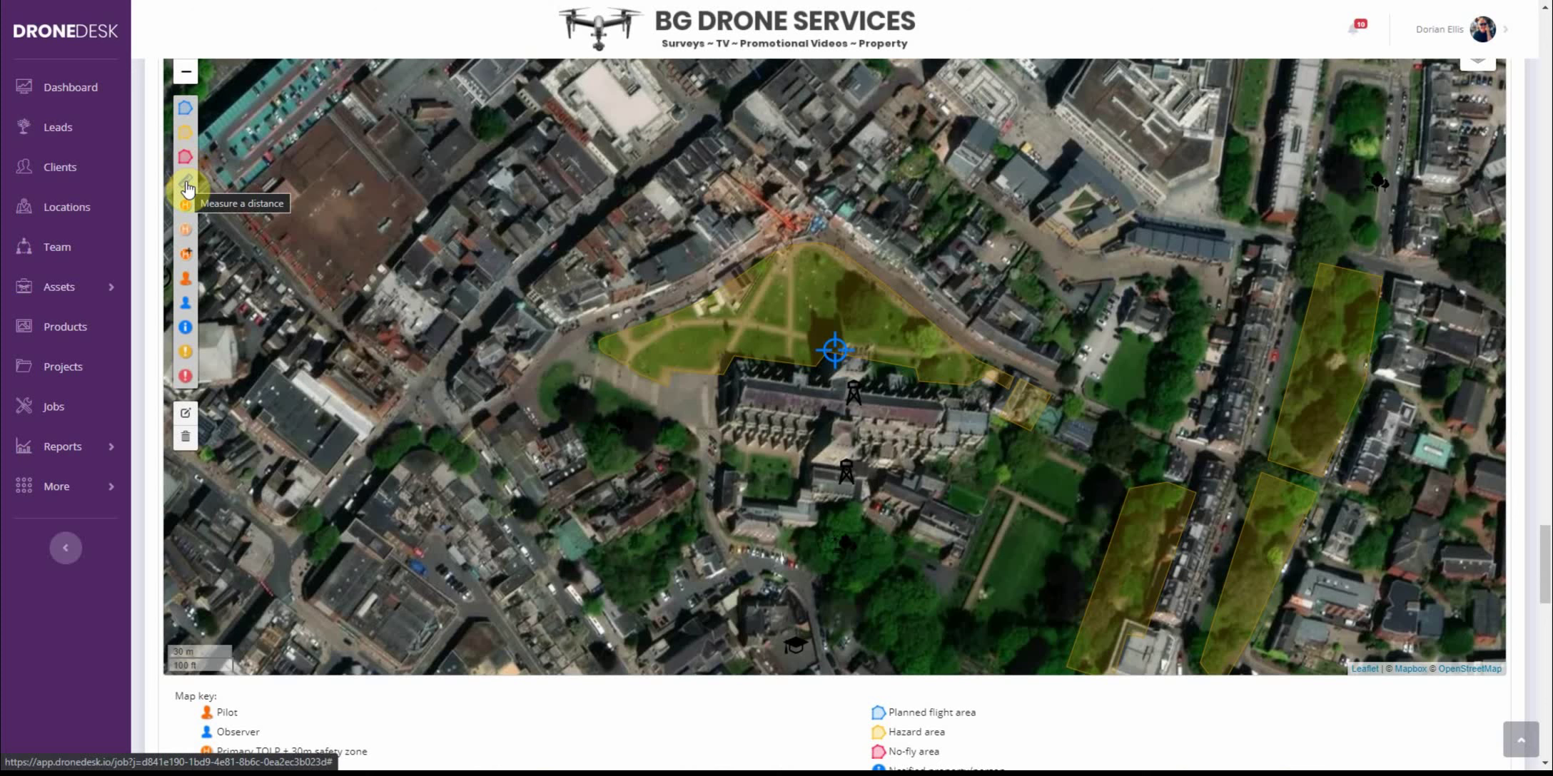
click(185, 132)
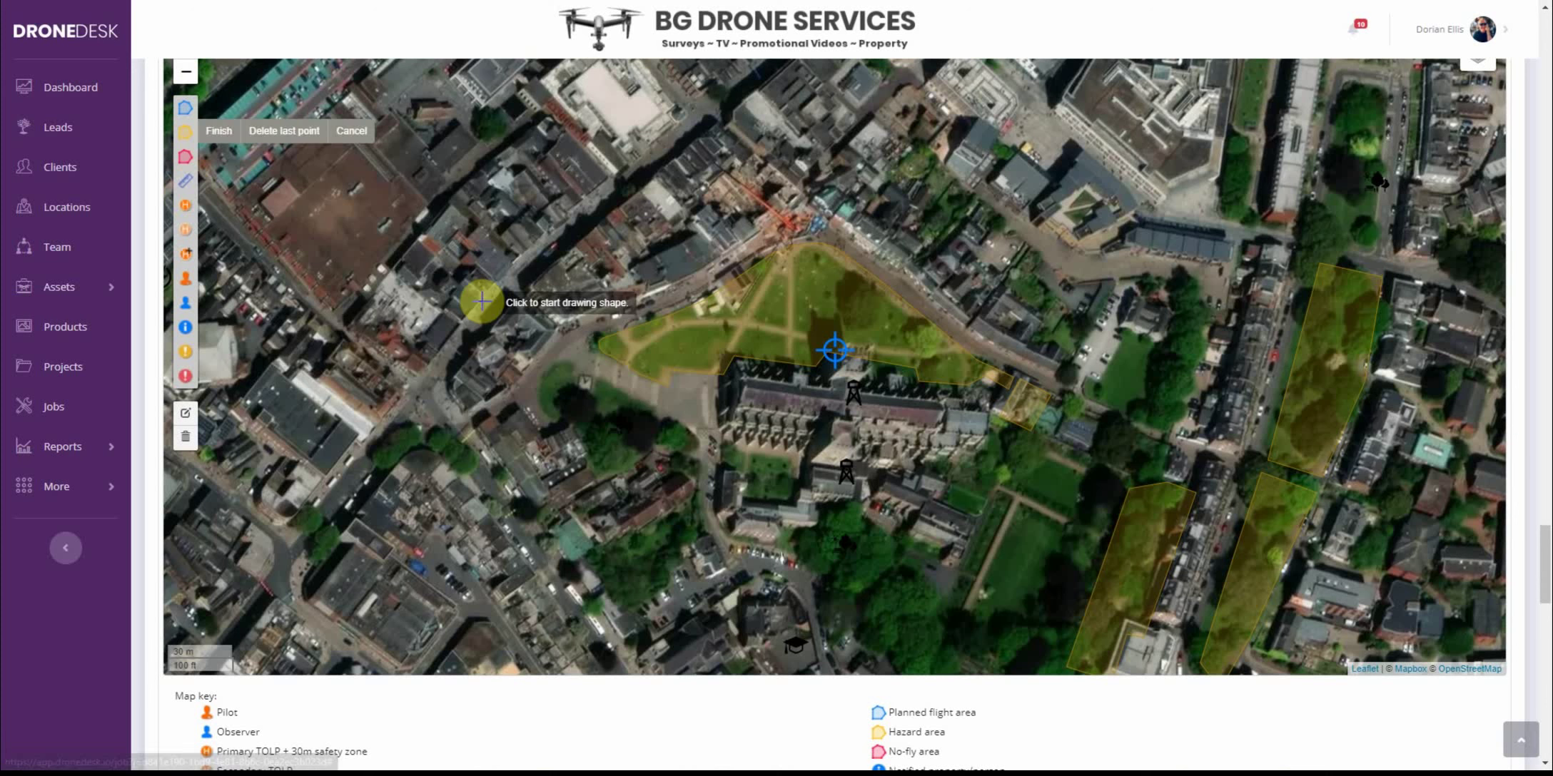
click(462, 366)
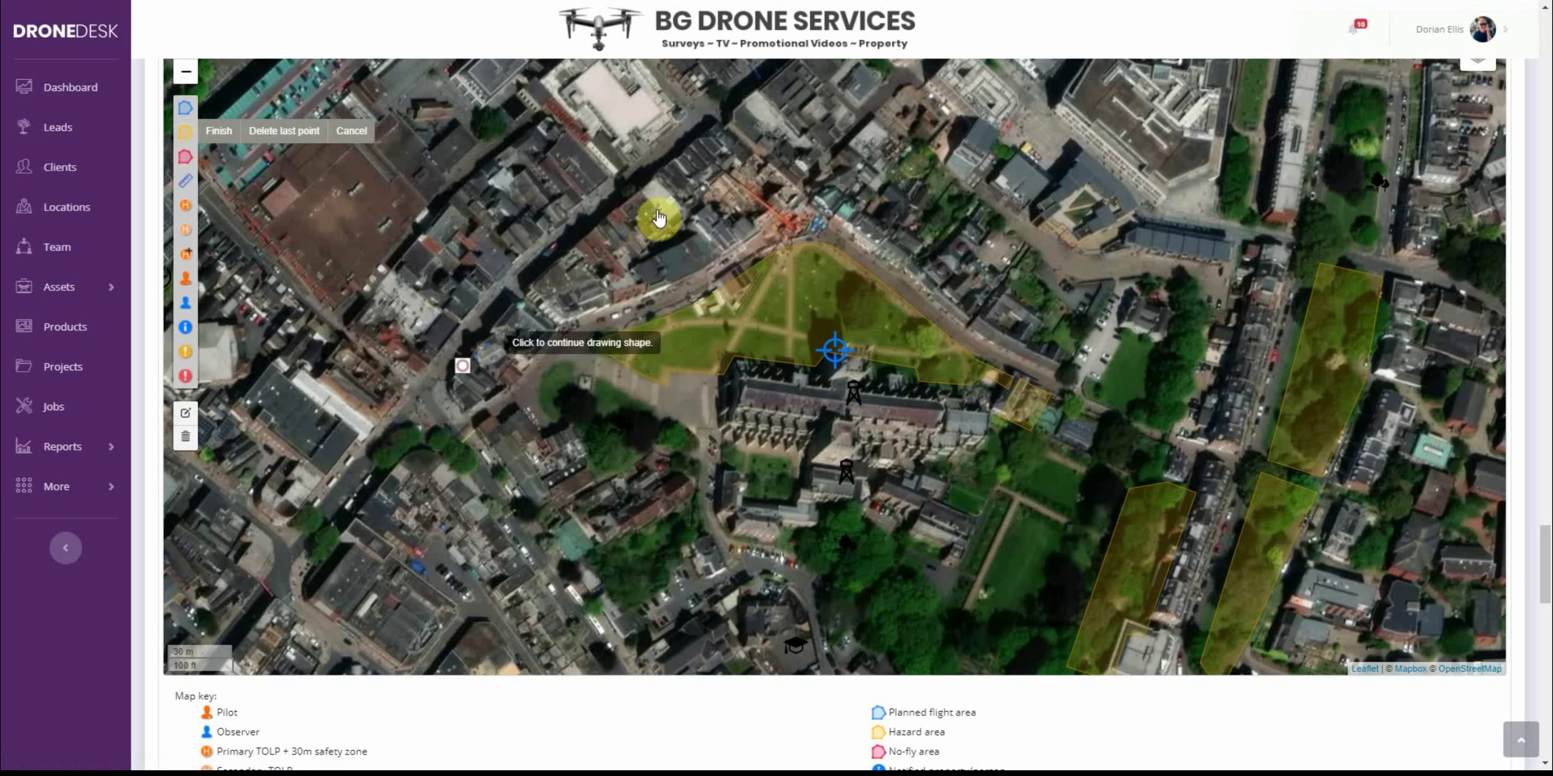
click(710, 122)
click(801, 218)
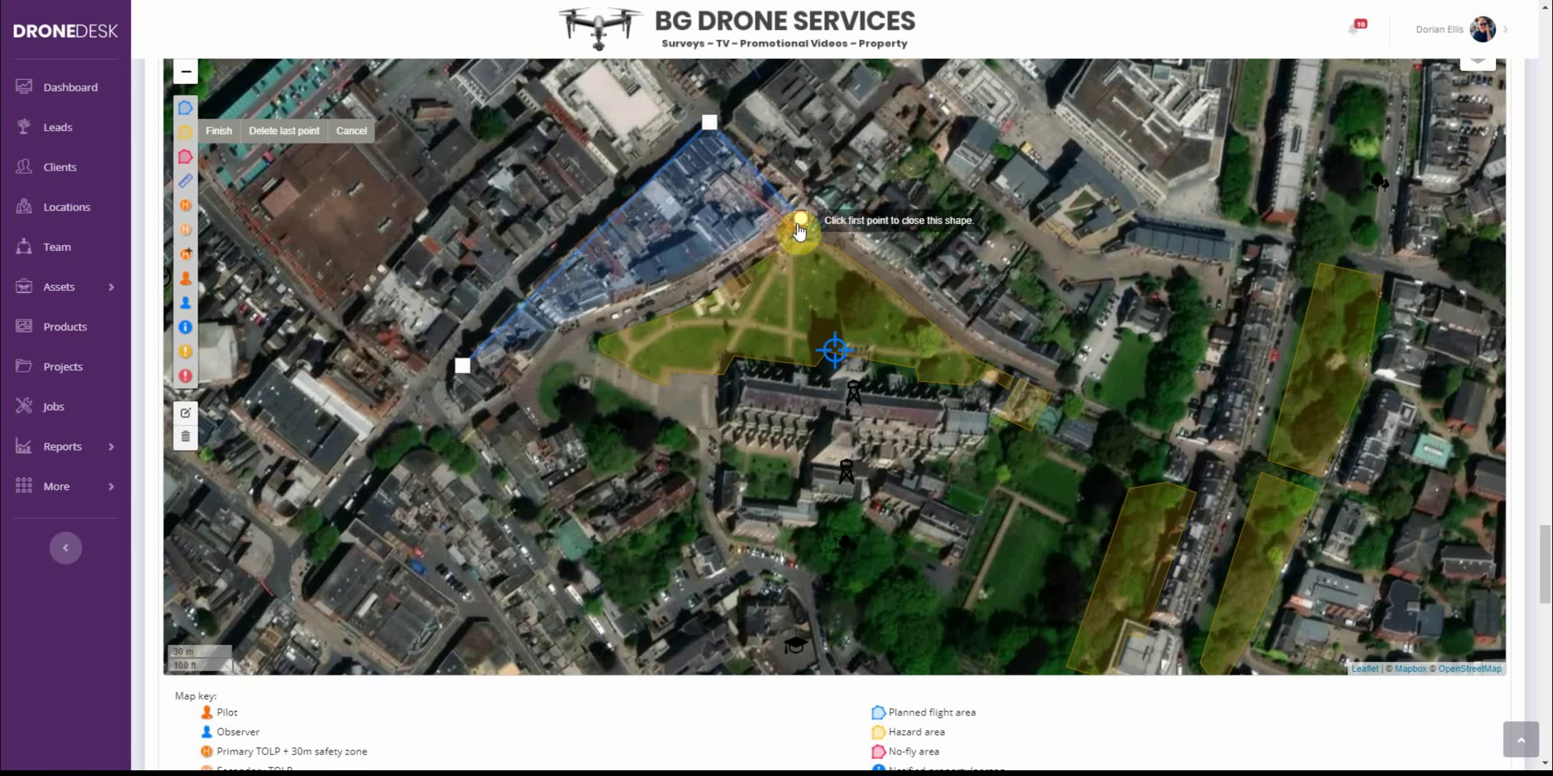
click(519, 443)
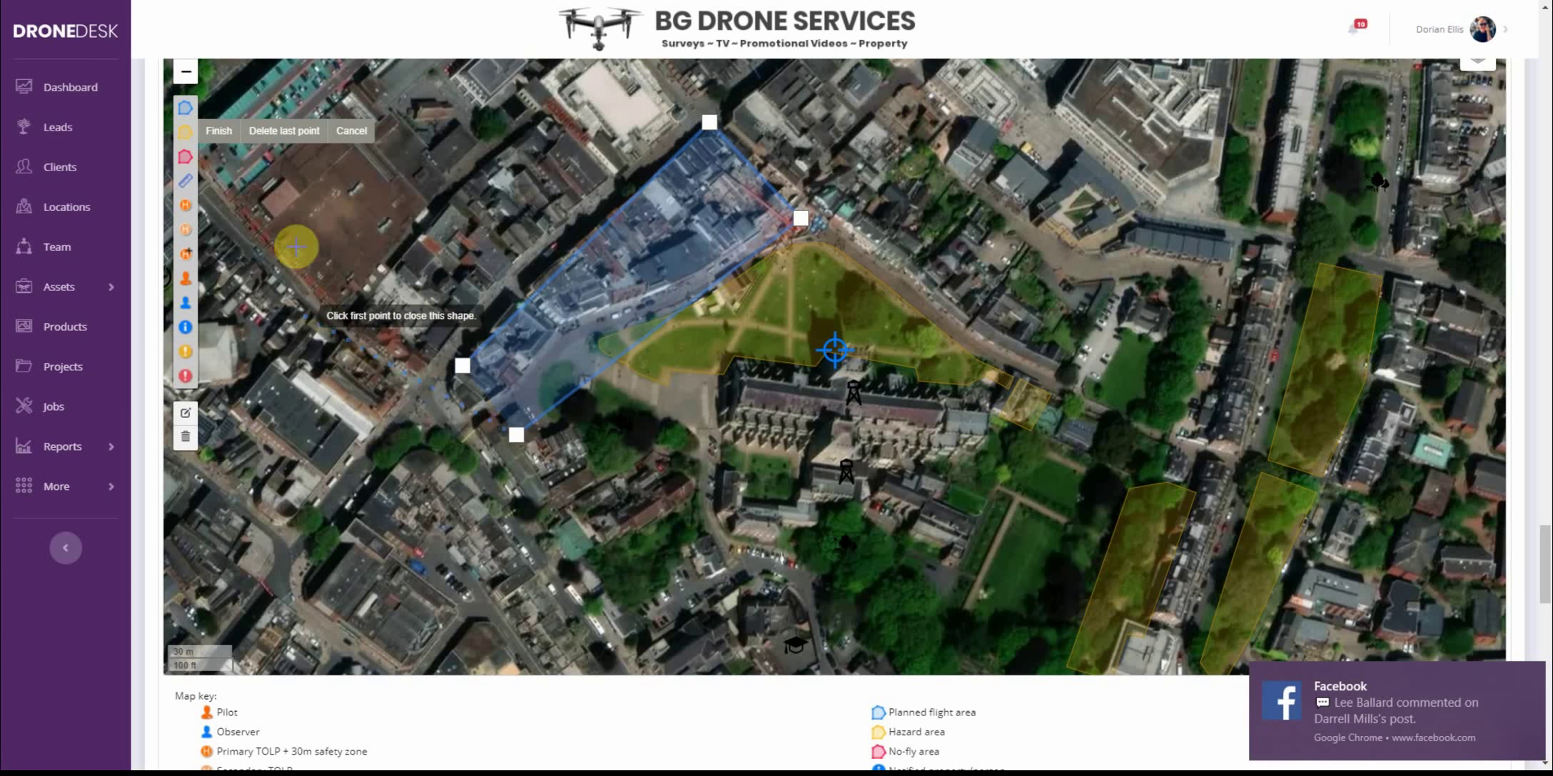
click(216, 133)
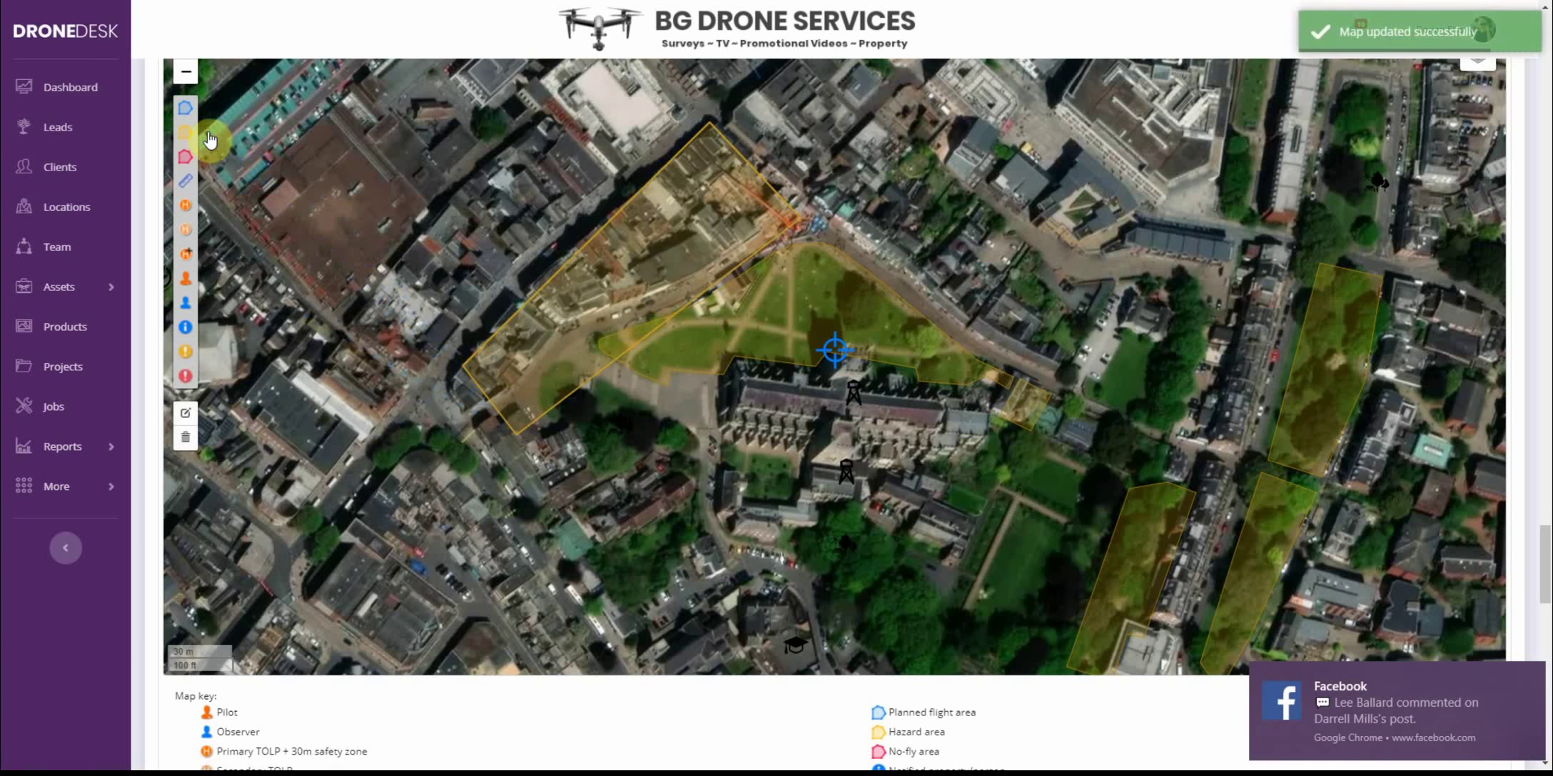
Step: Draw and save a four-corner no-fly area on the site plan map
click(185, 165)
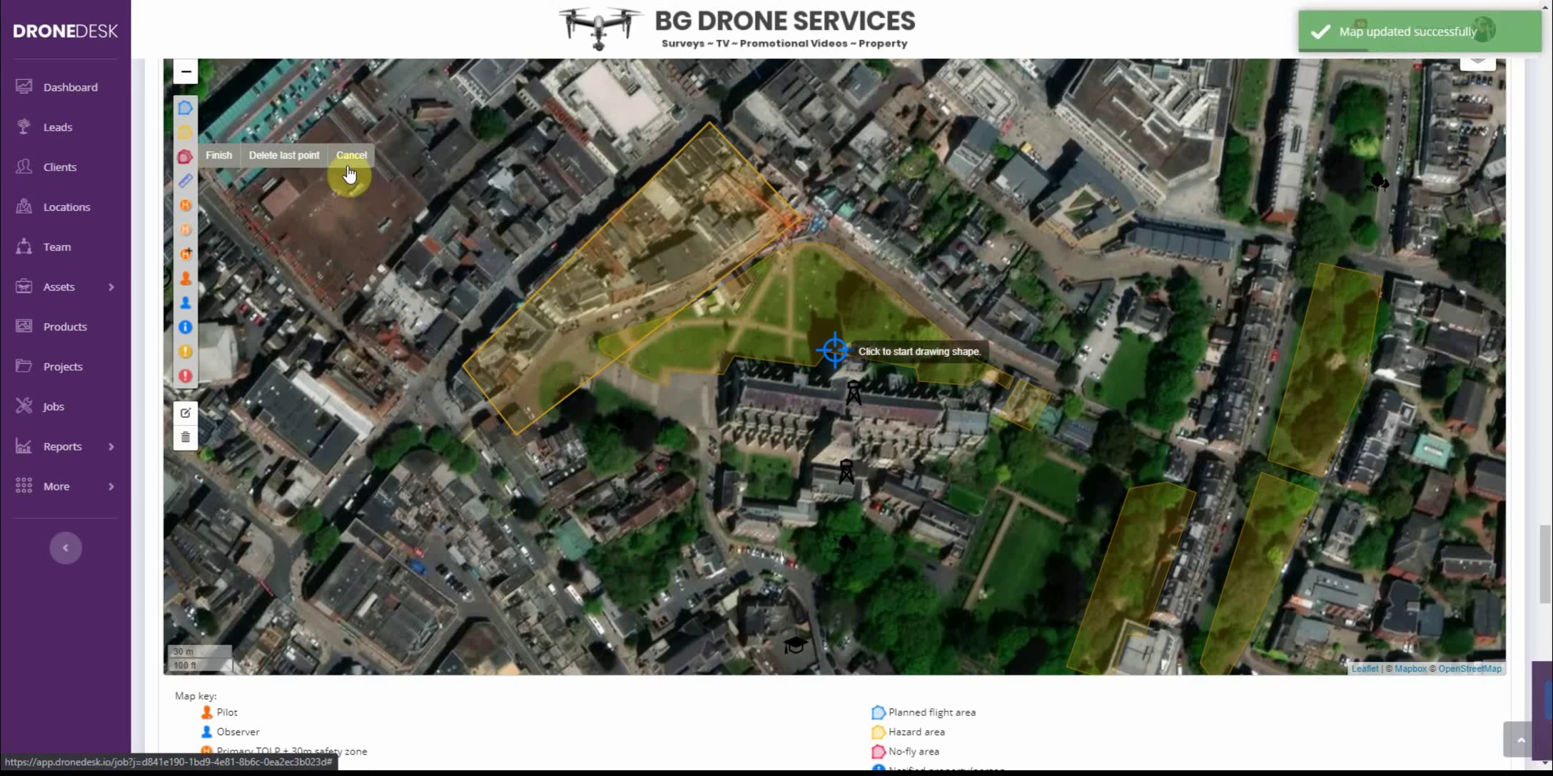
click(839, 230)
click(1130, 420)
click(1180, 261)
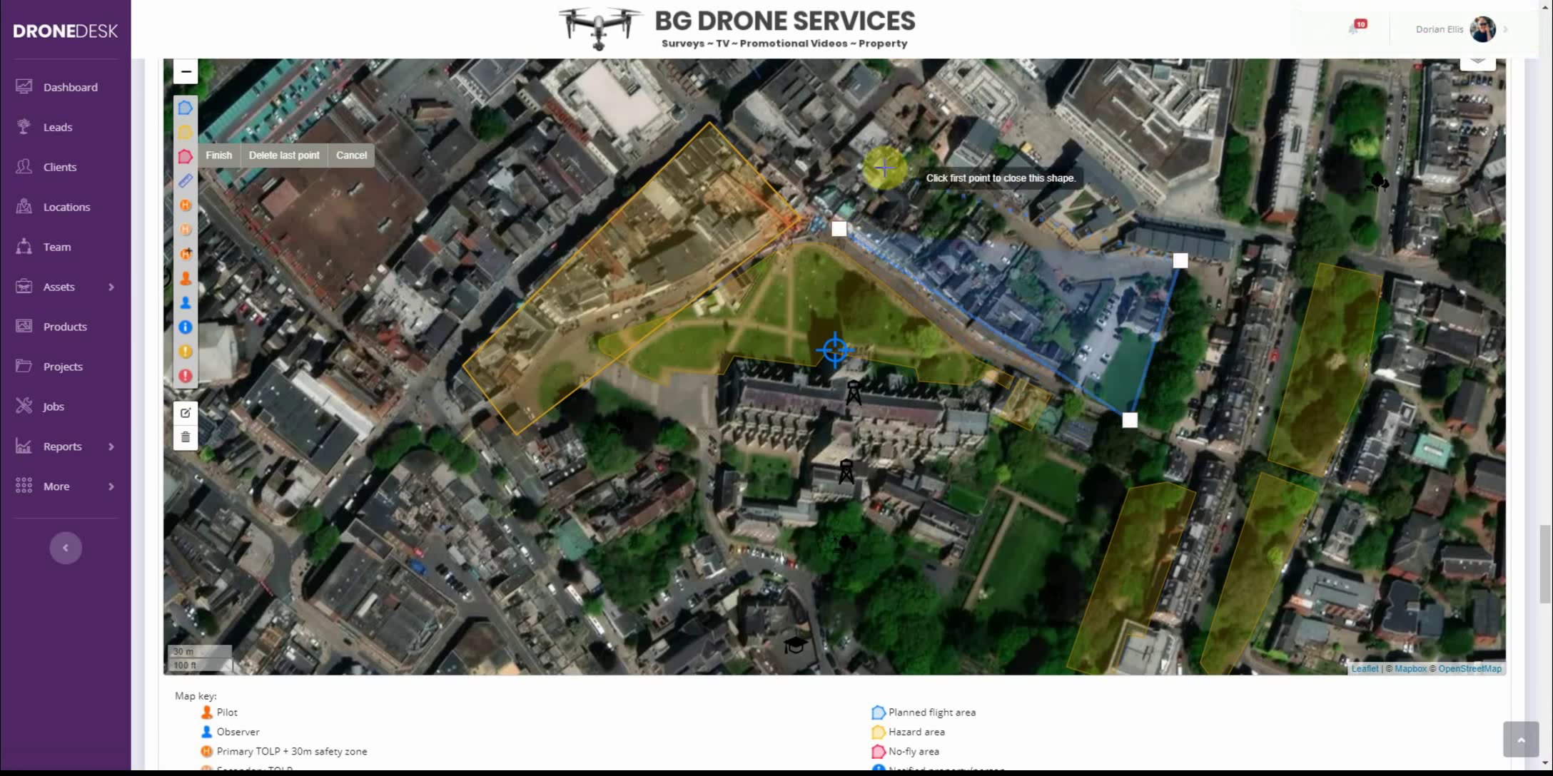
click(900, 151)
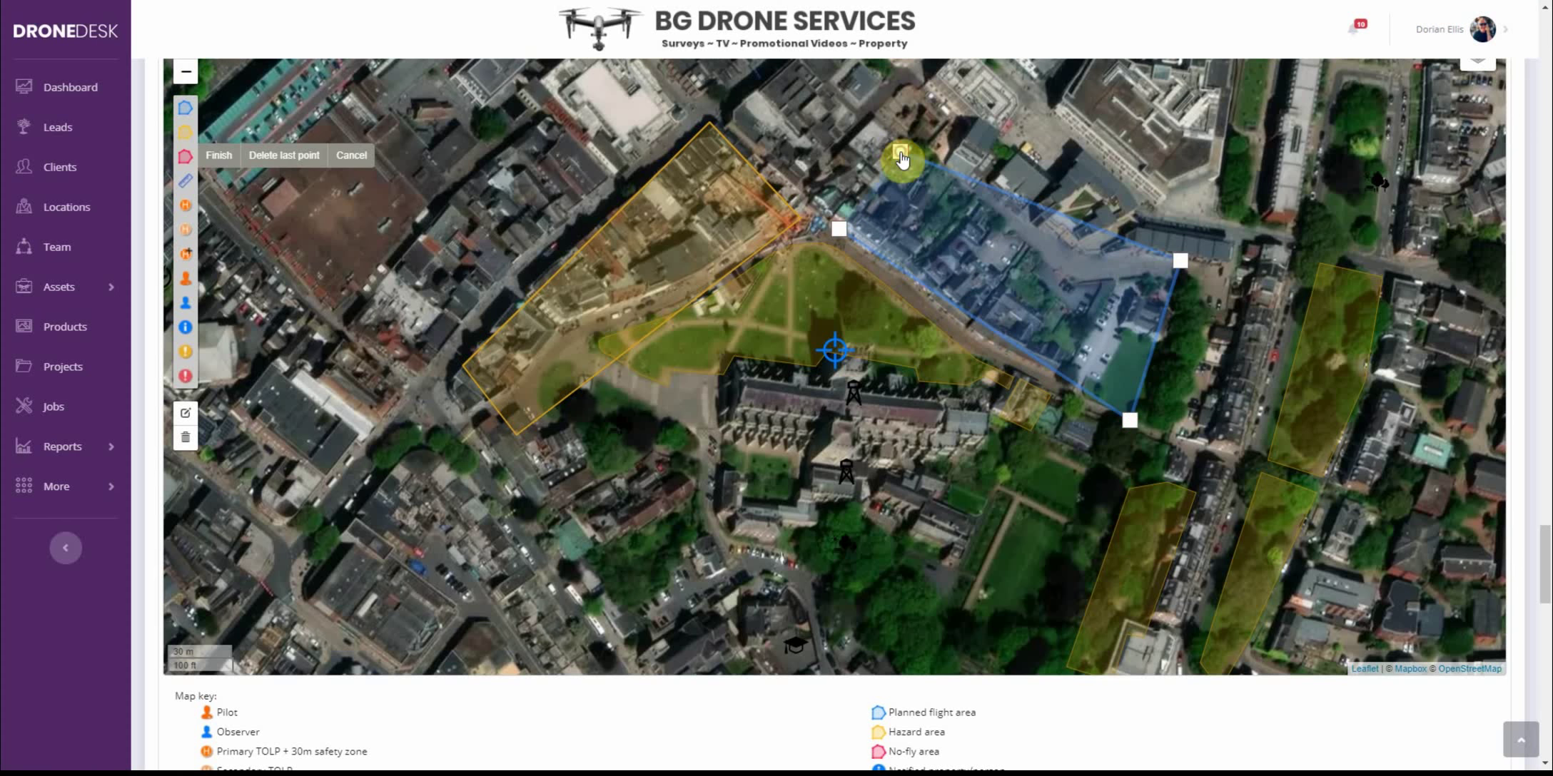
click(216, 156)
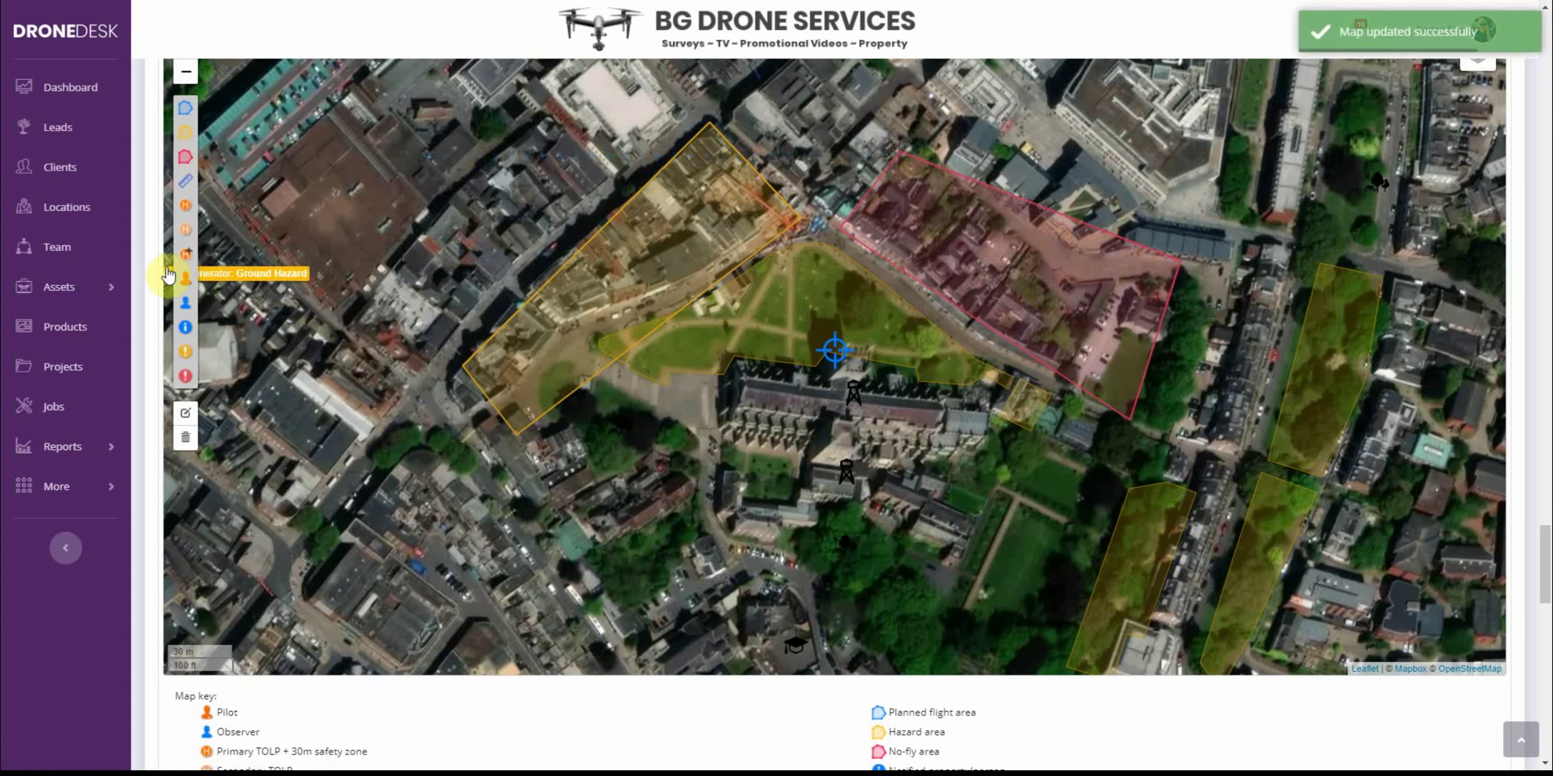
Step: Measure a 113 m line across the building from its west to east end
click(185, 179)
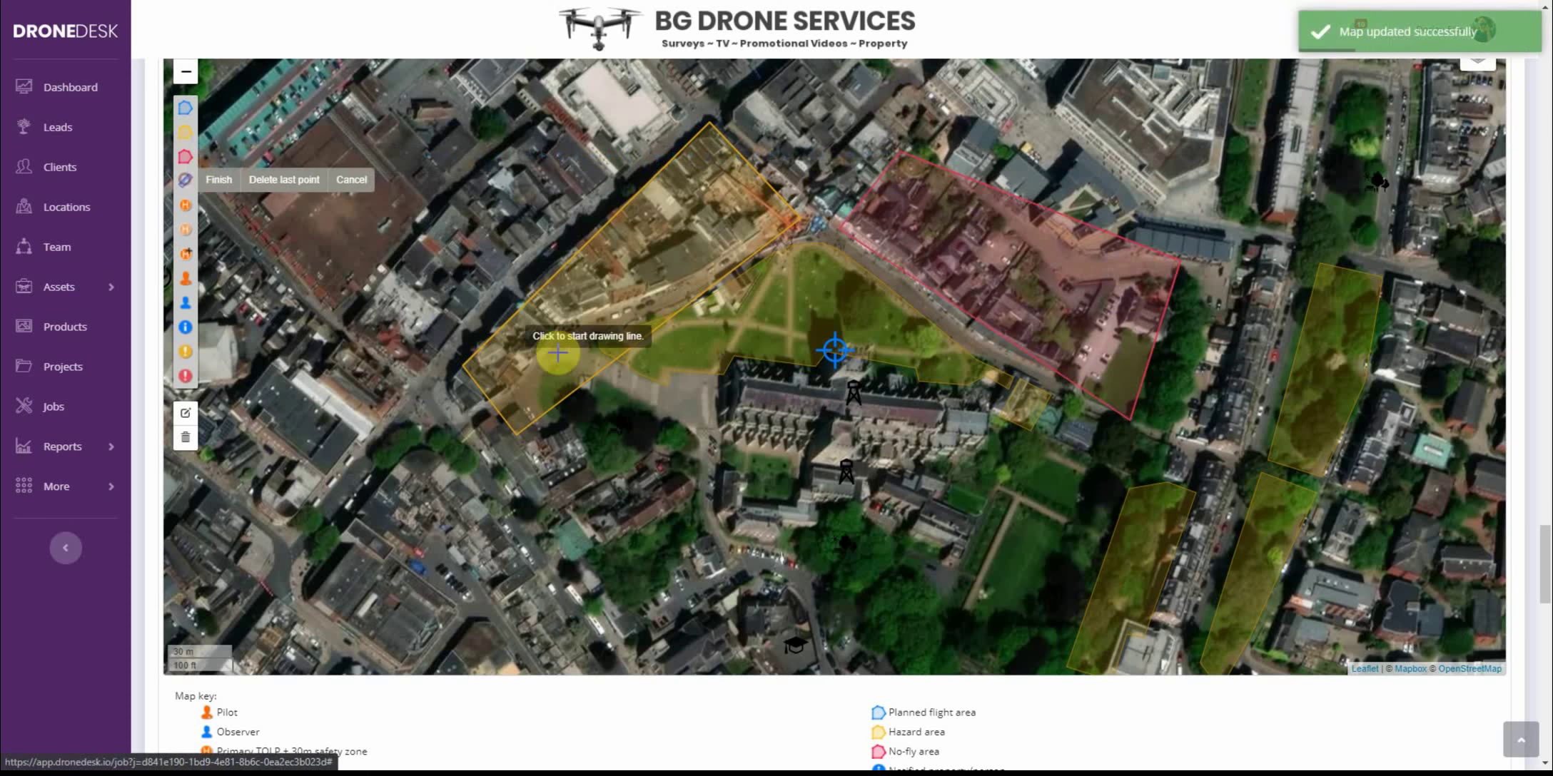
click(746, 387)
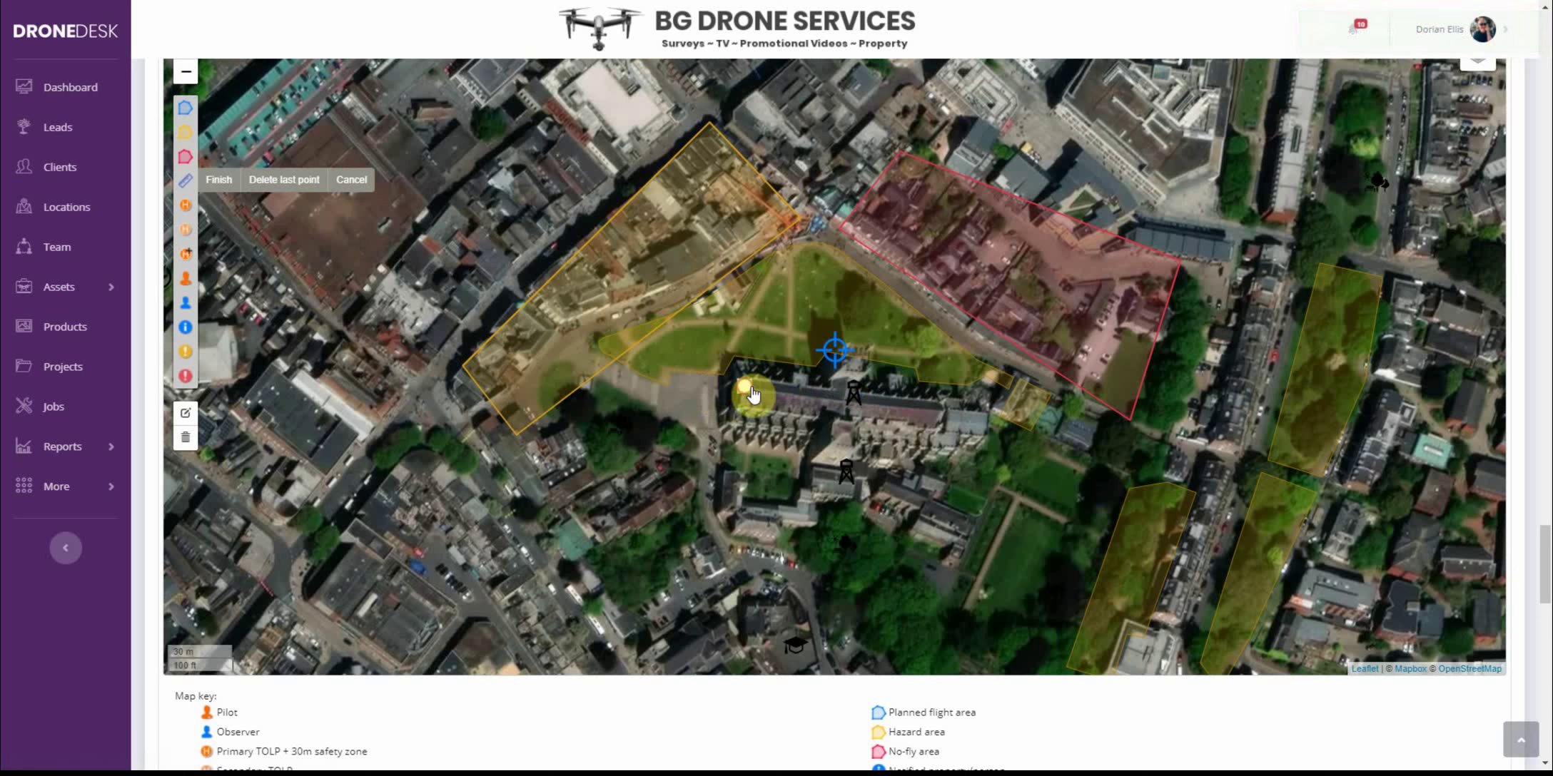
click(988, 414)
click(988, 421)
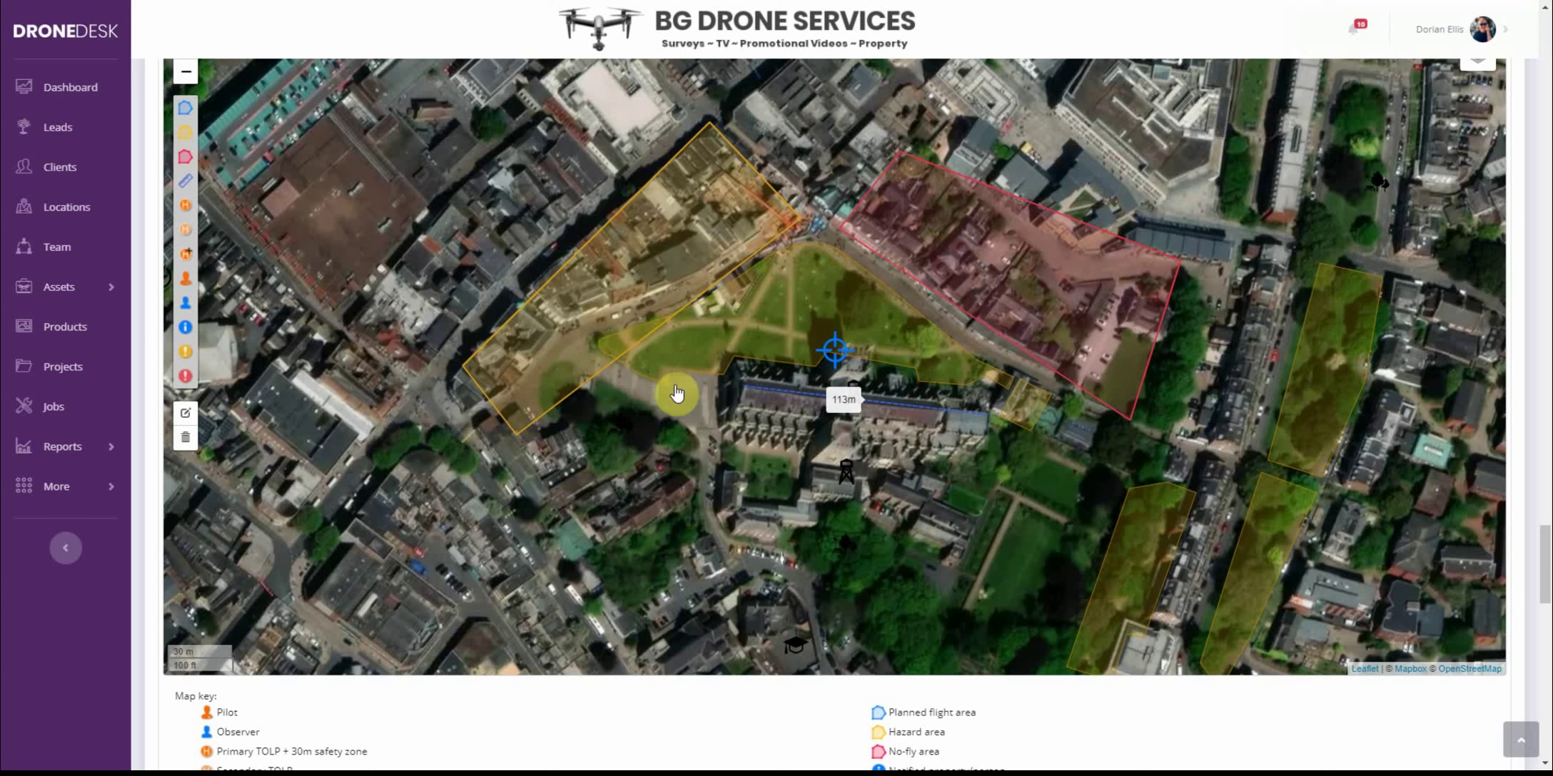
Step: Expand the On-site OSC Risk assessment showing Trees, Buildings, People and Batteries hazards
scroll(676, 394, down, 5)
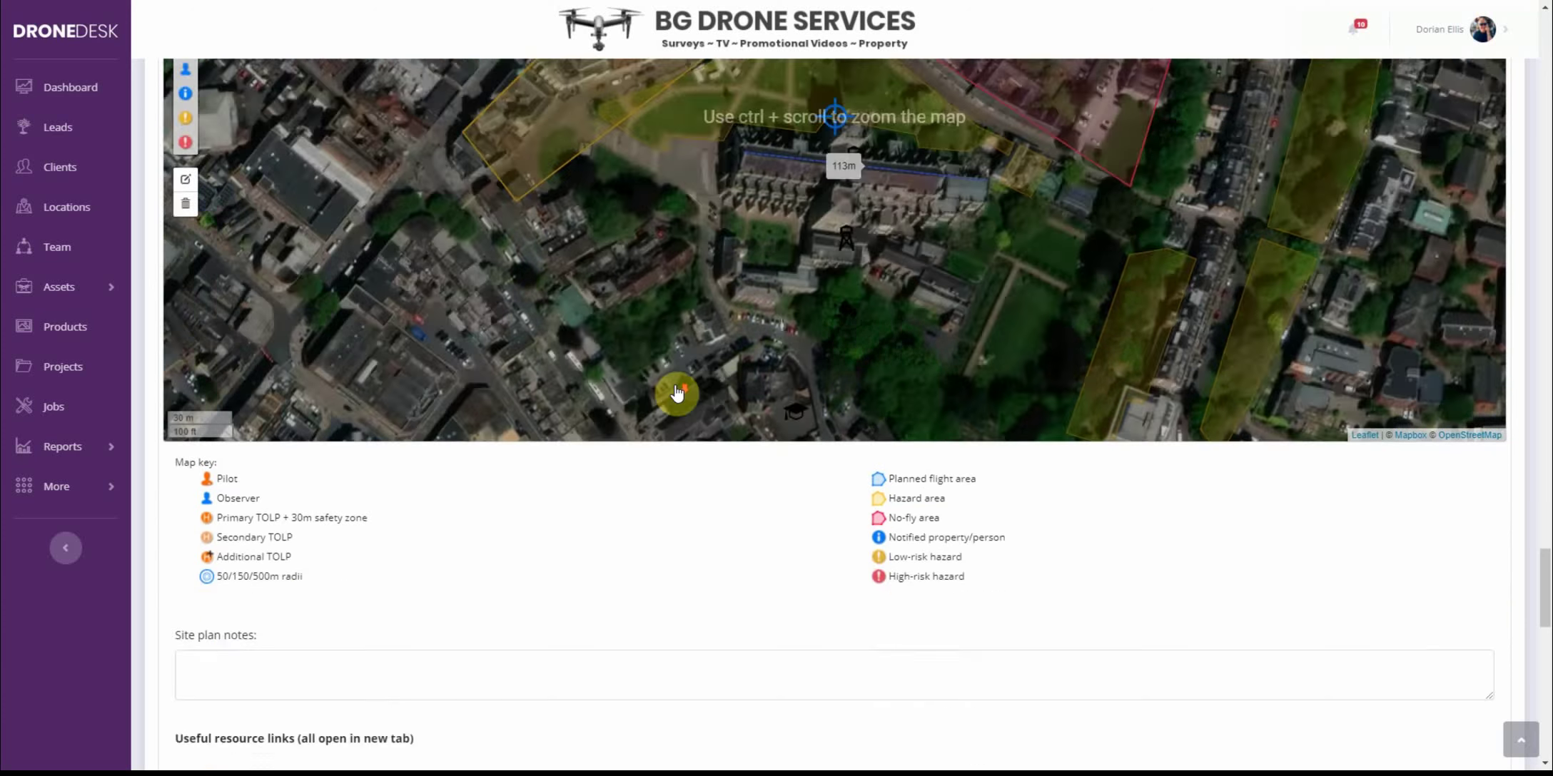
scroll(498, 476, down, 10)
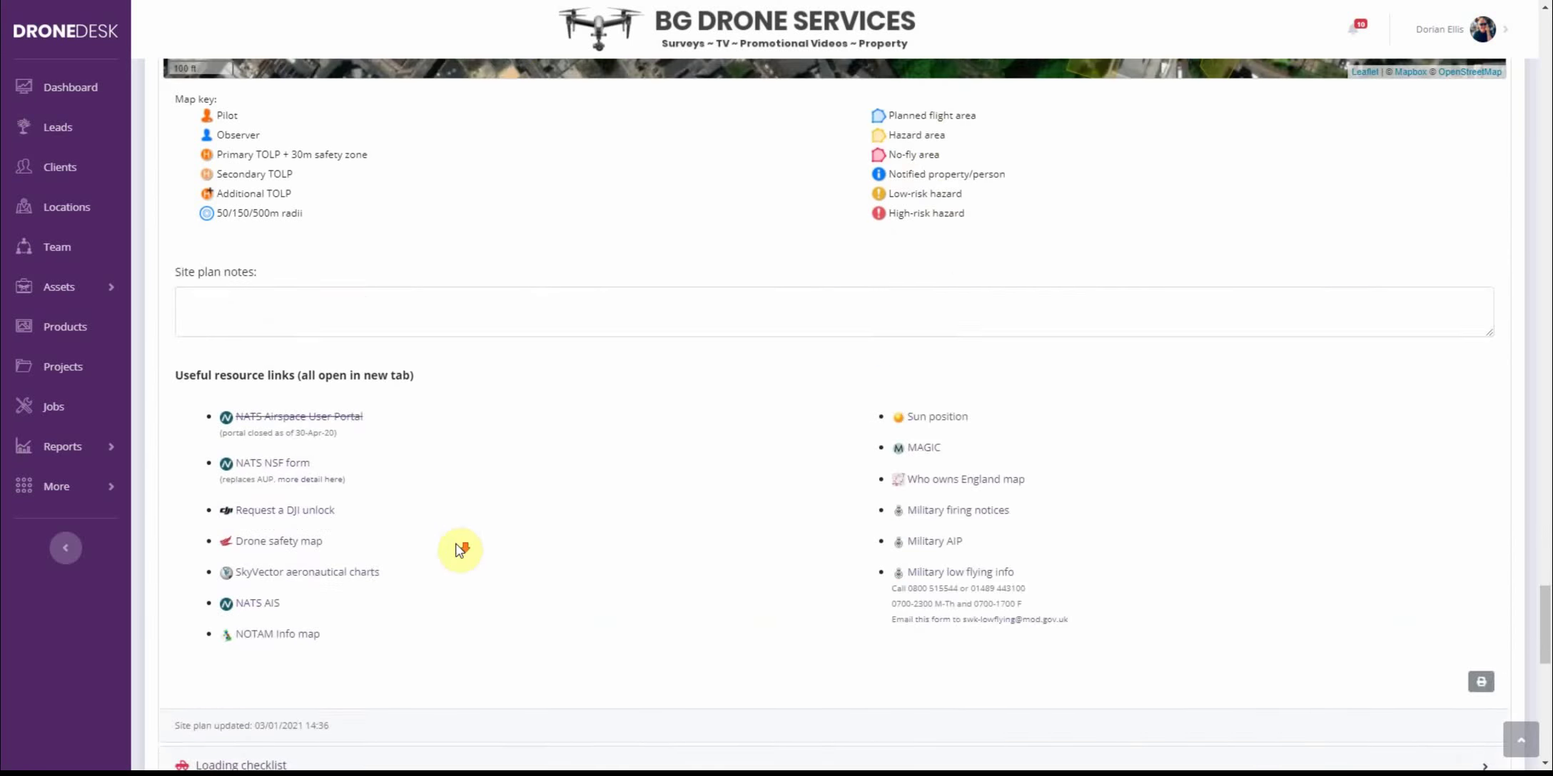
click(251, 307)
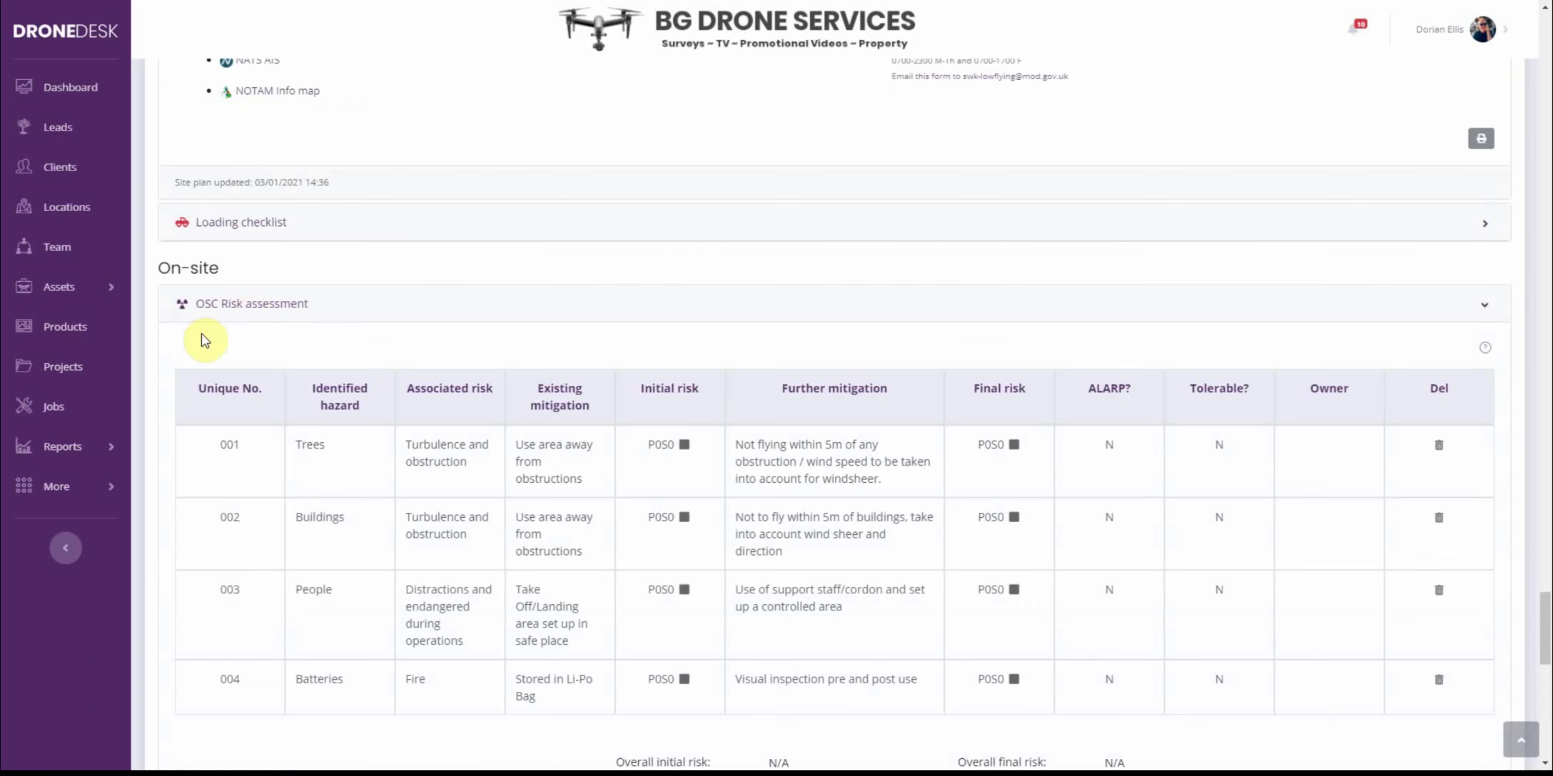
scroll(205, 337, down, 2)
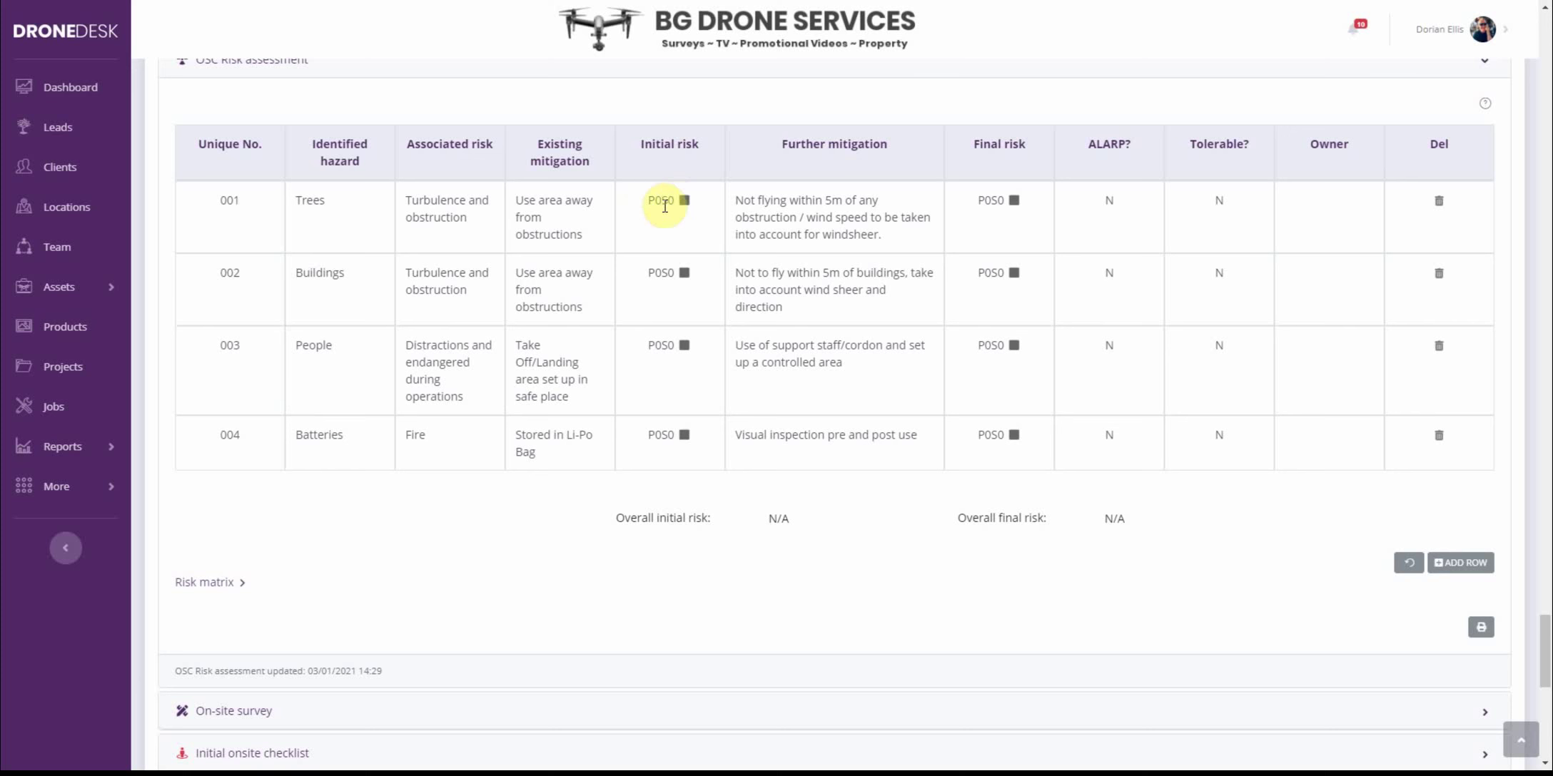
Step: Rate each hazard's initial and final risk, including Batteries final P2S2, for overall 7 and 4
click(667, 204)
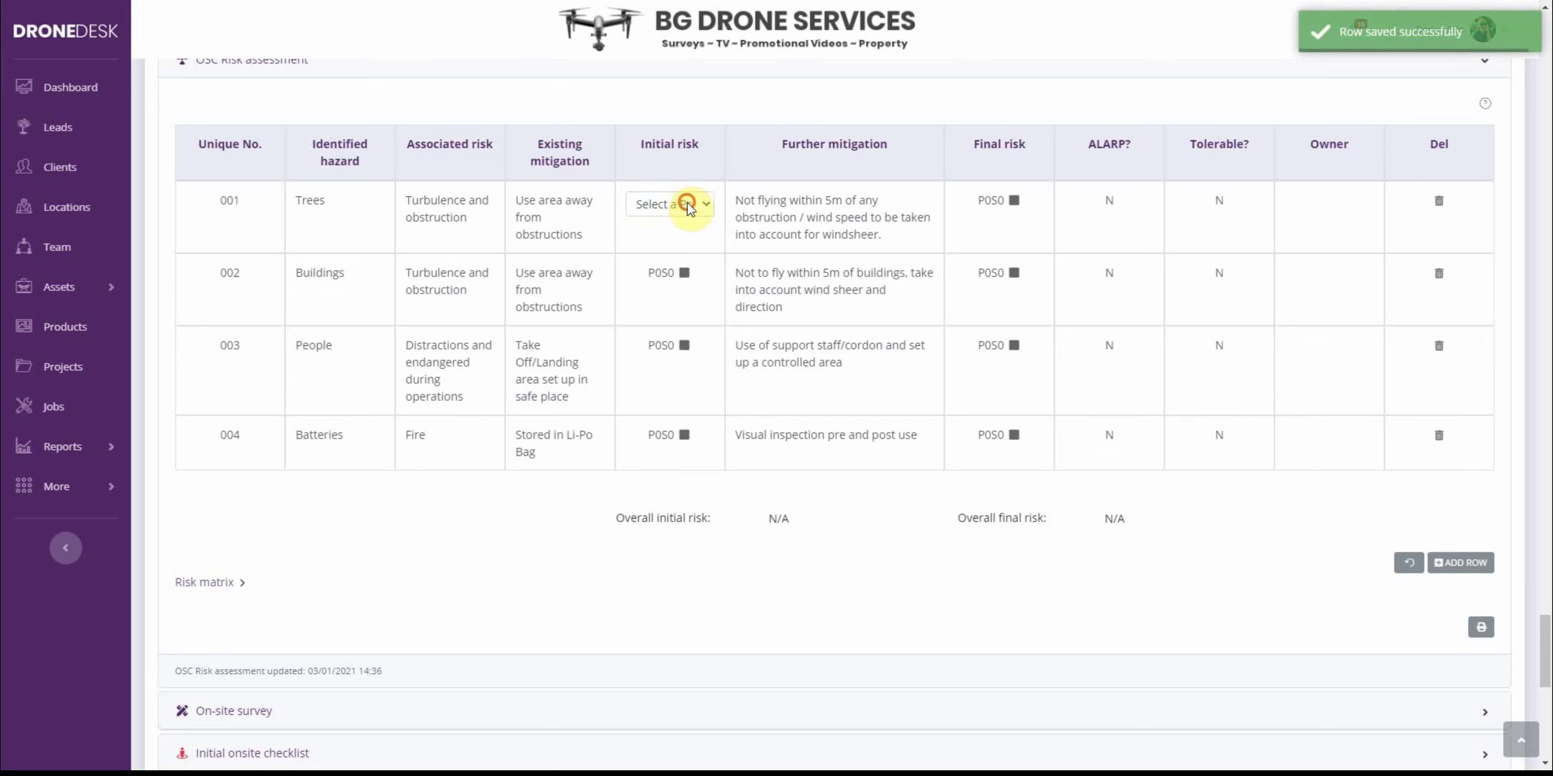
click(674, 205)
scroll(700, 504, down, 2)
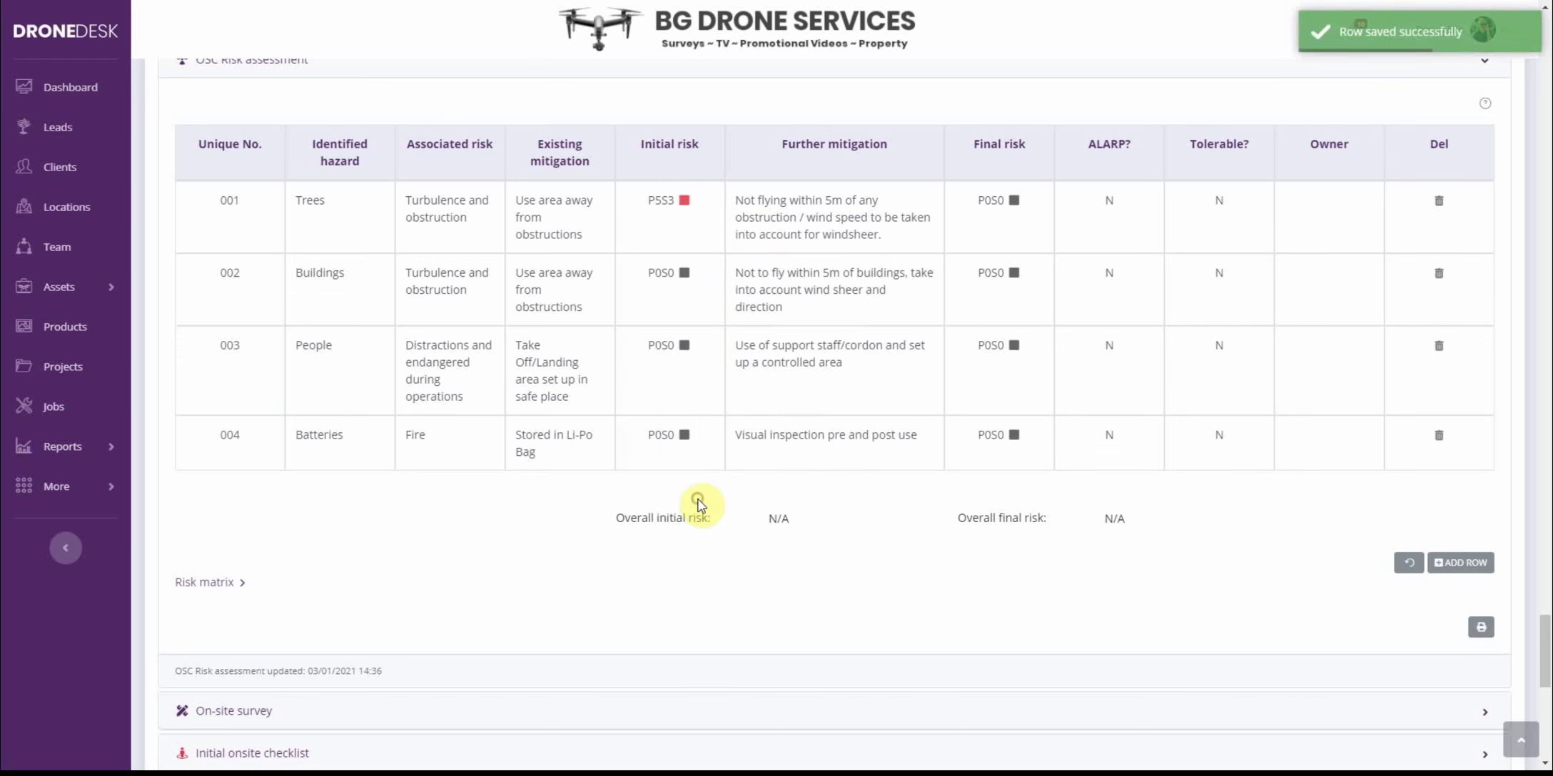
click(999, 438)
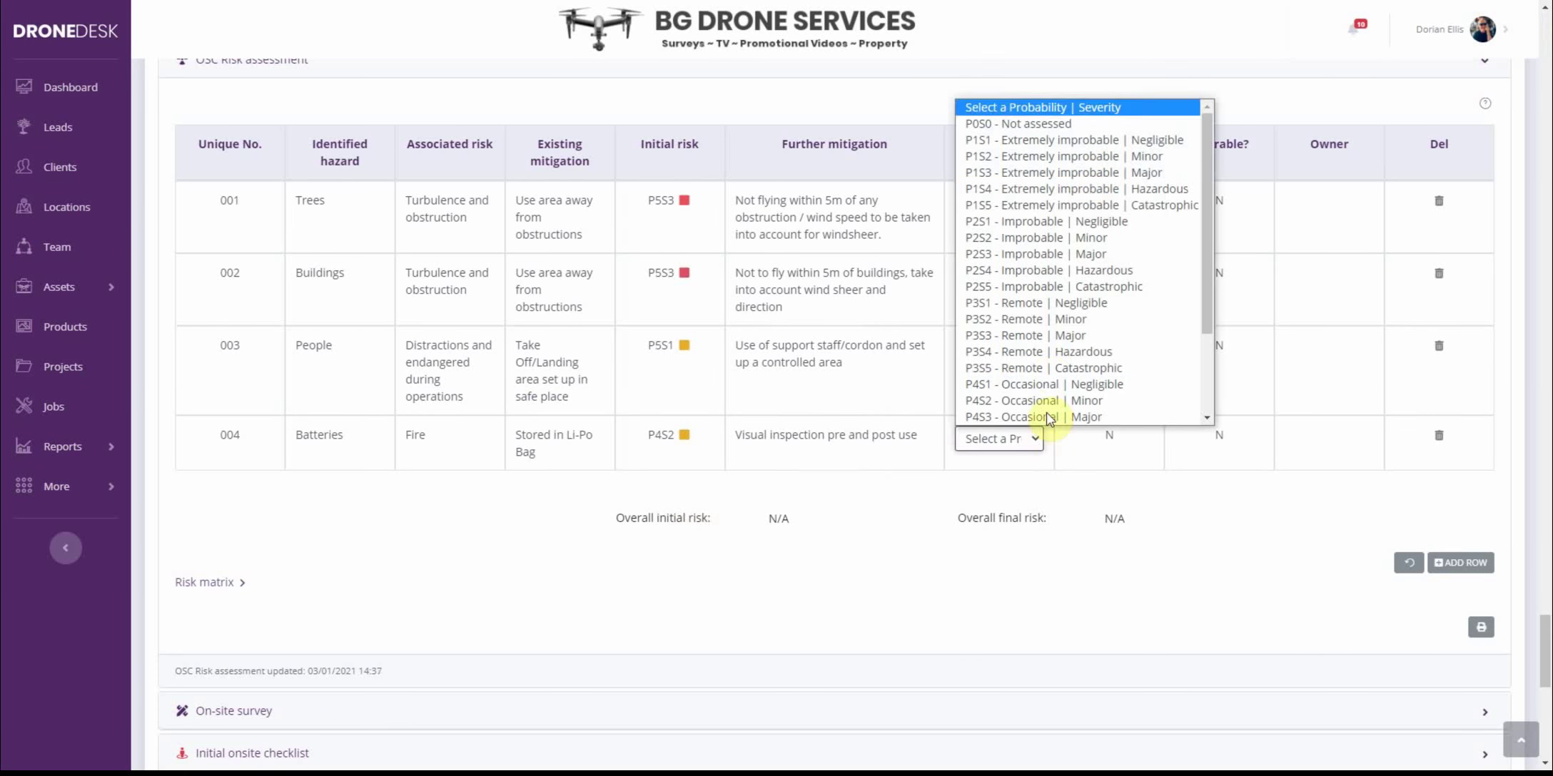
click(1067, 238)
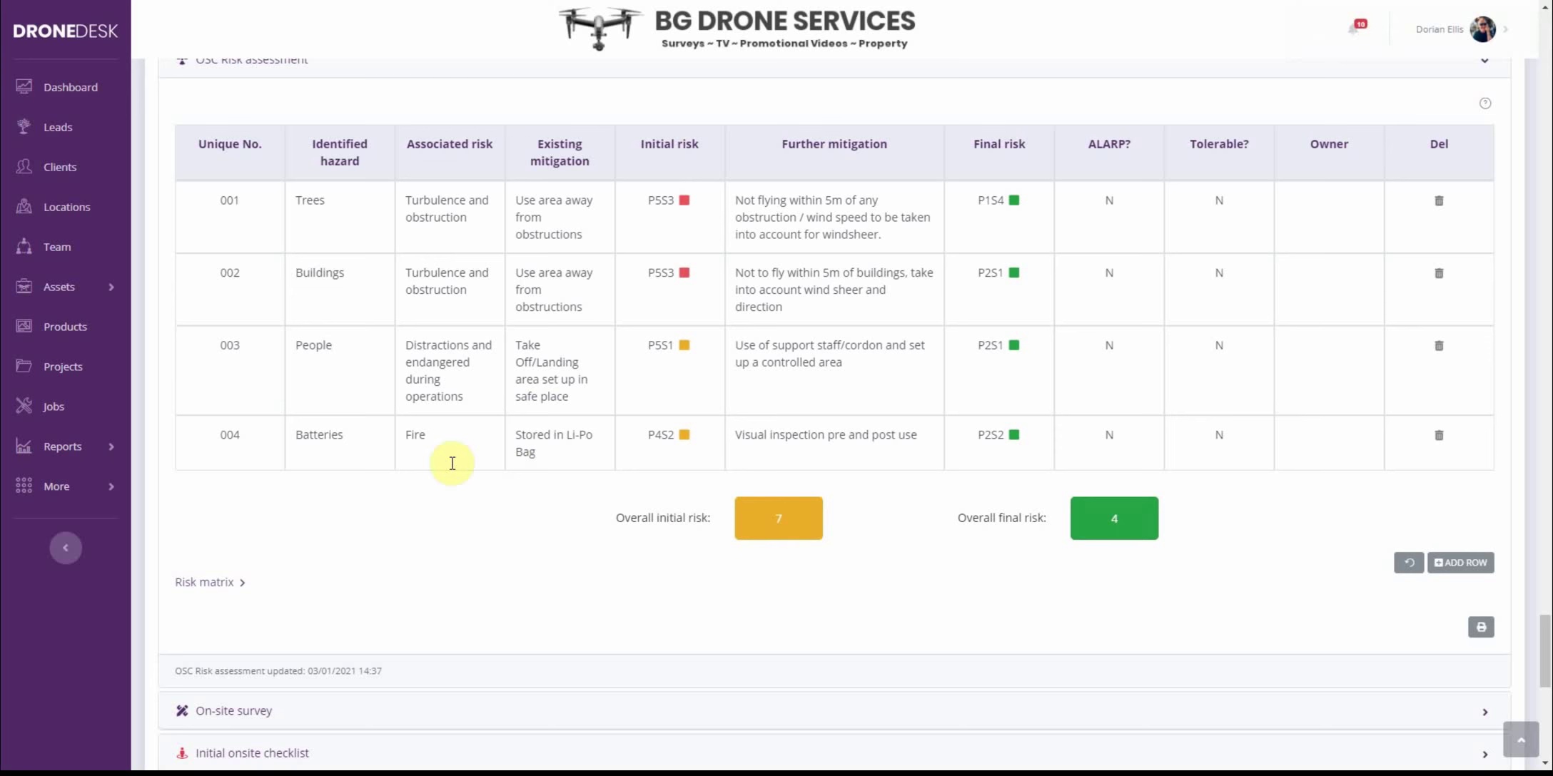
scroll(444, 461, up, 1)
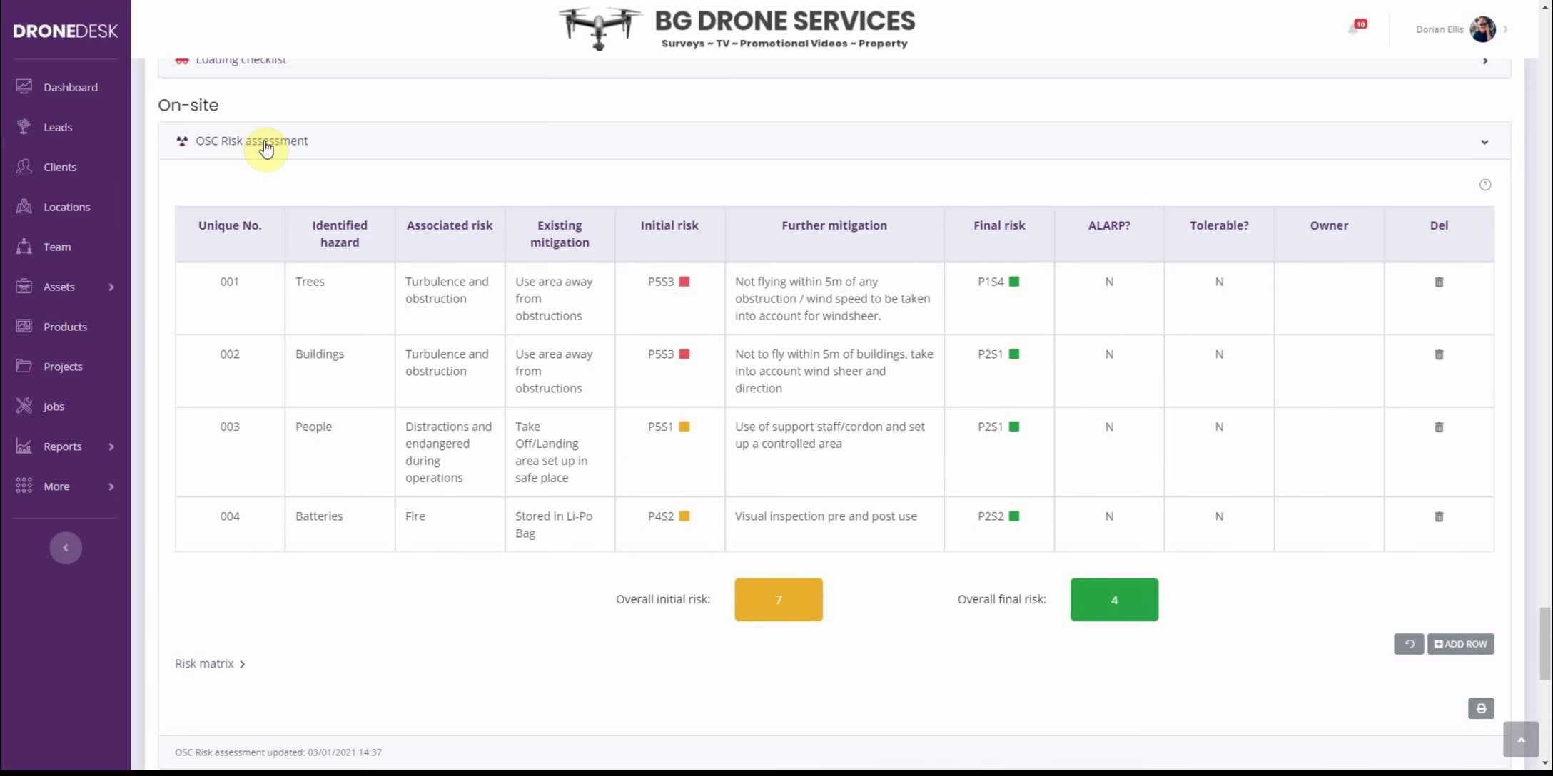
scroll(266, 147, down, 3)
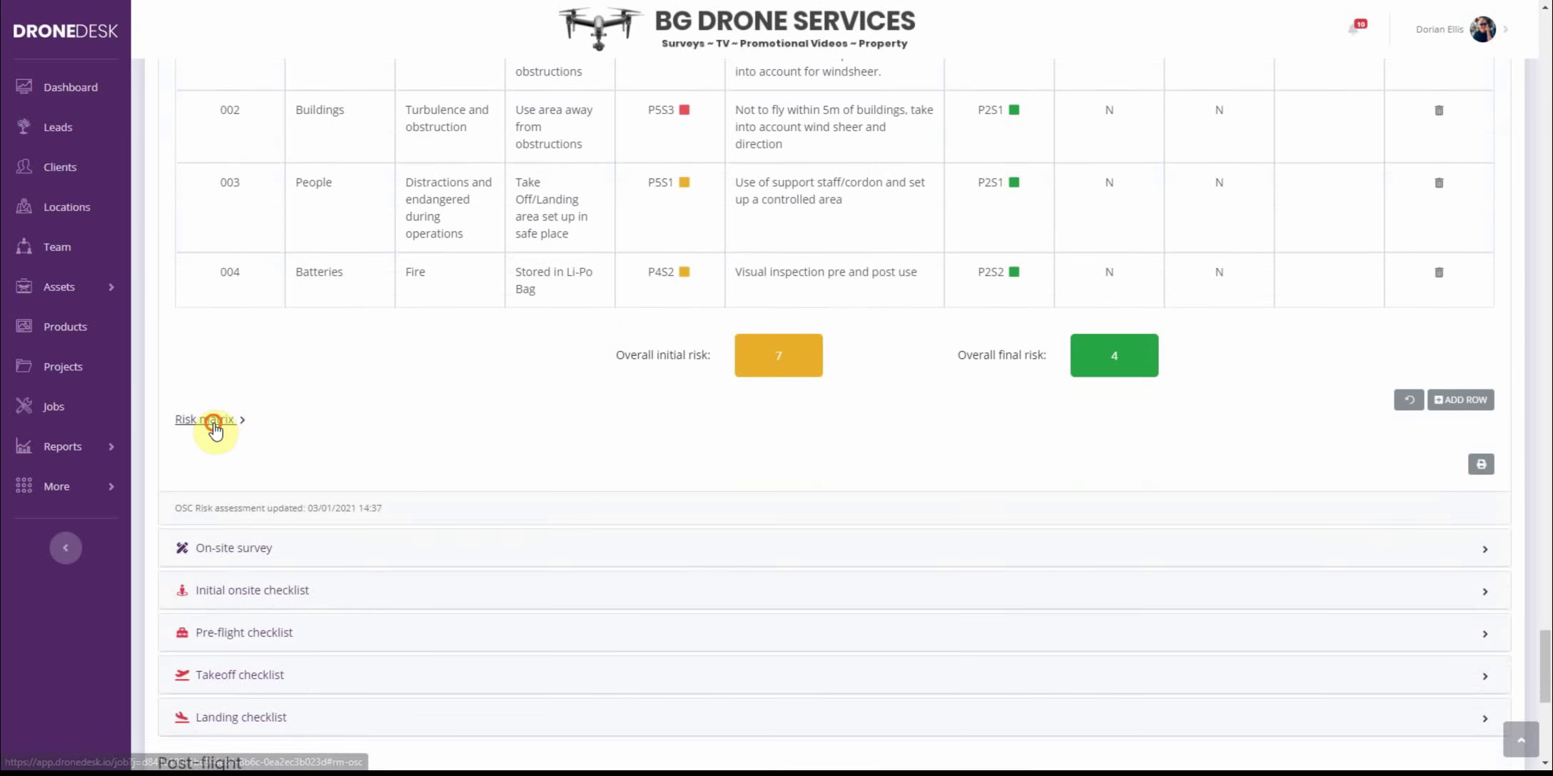
click(213, 422)
scroll(387, 192, down, 4)
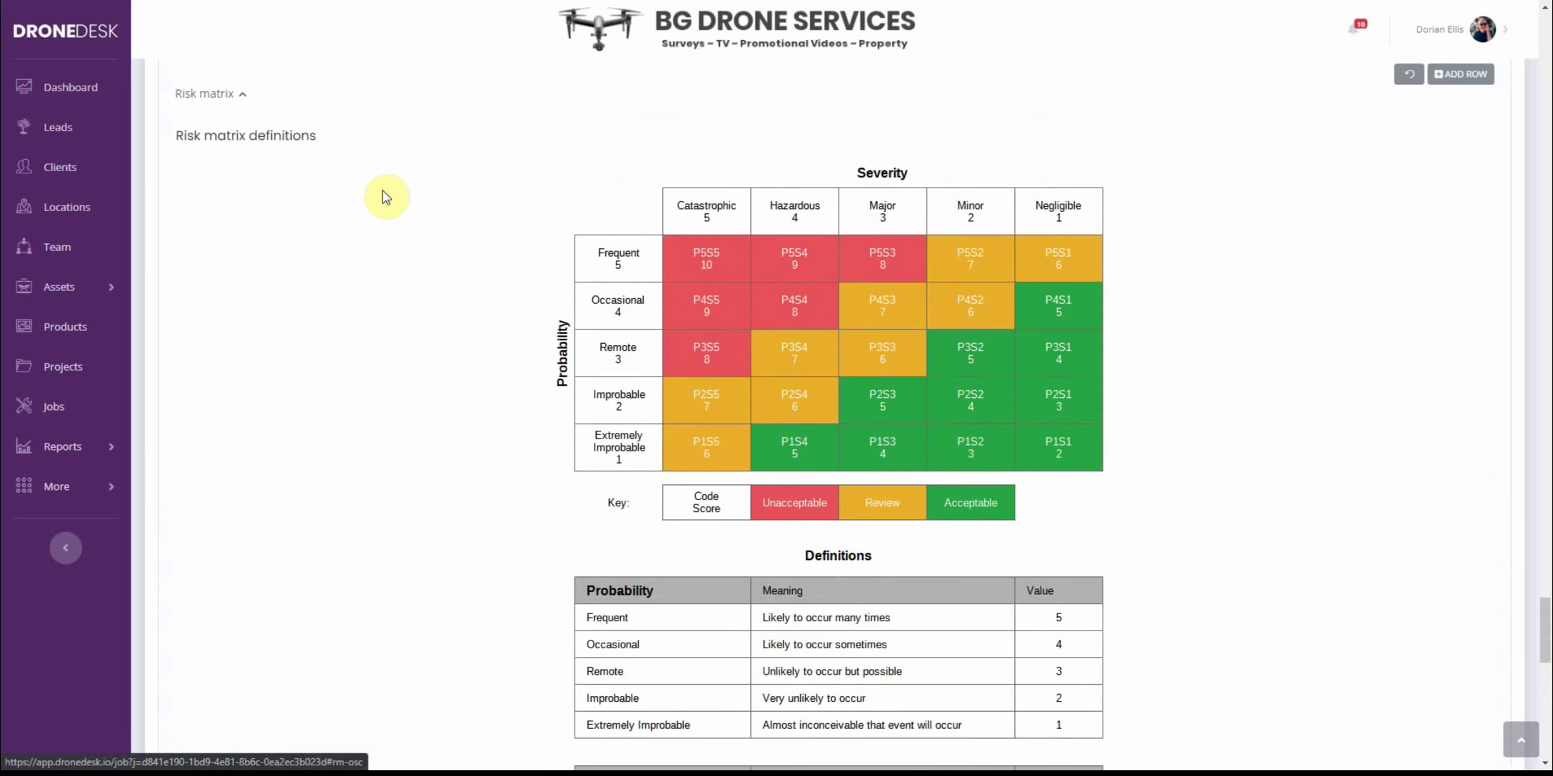
scroll(386, 193, up, 2)
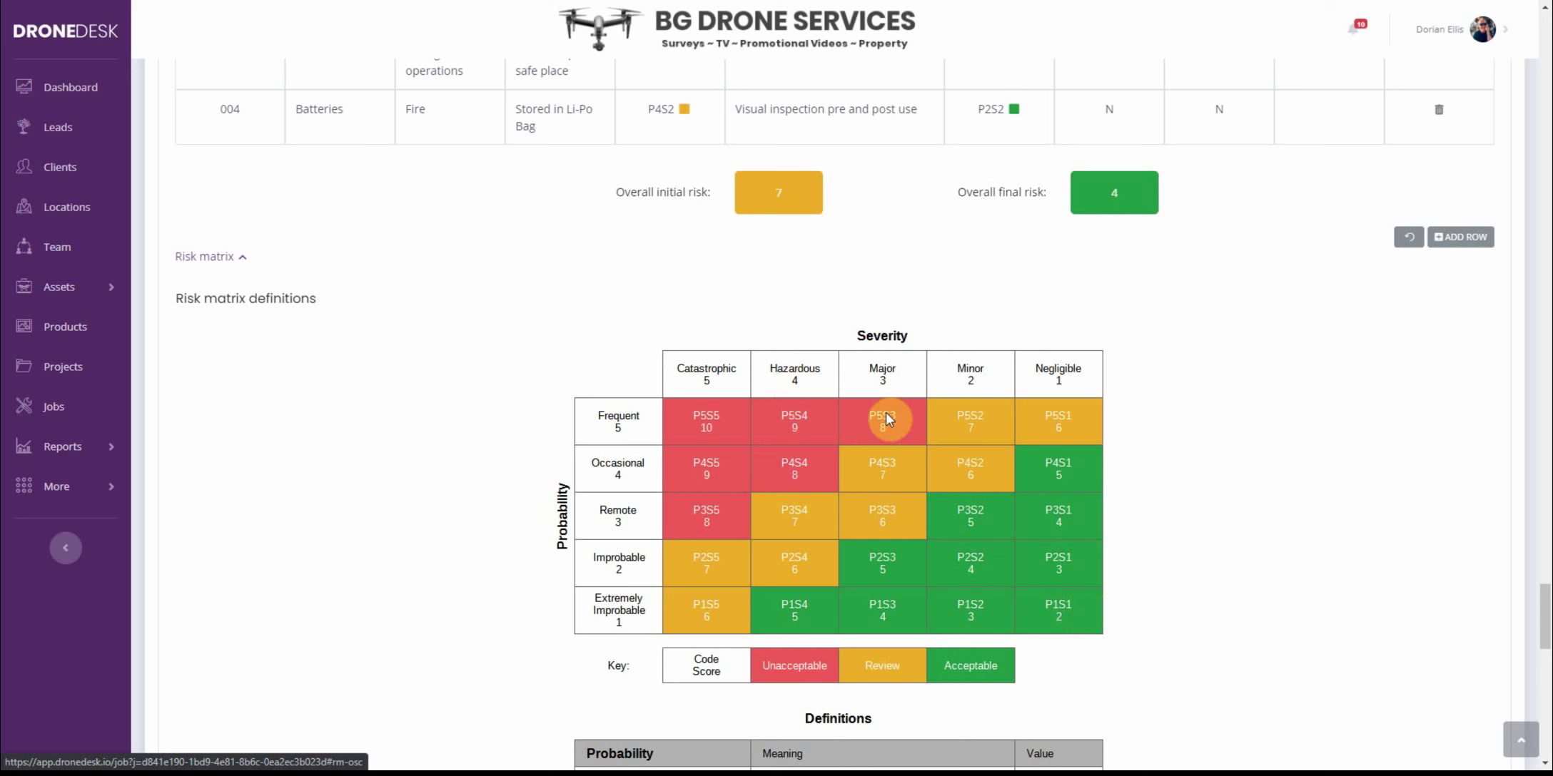
scroll(886, 416, down, 7)
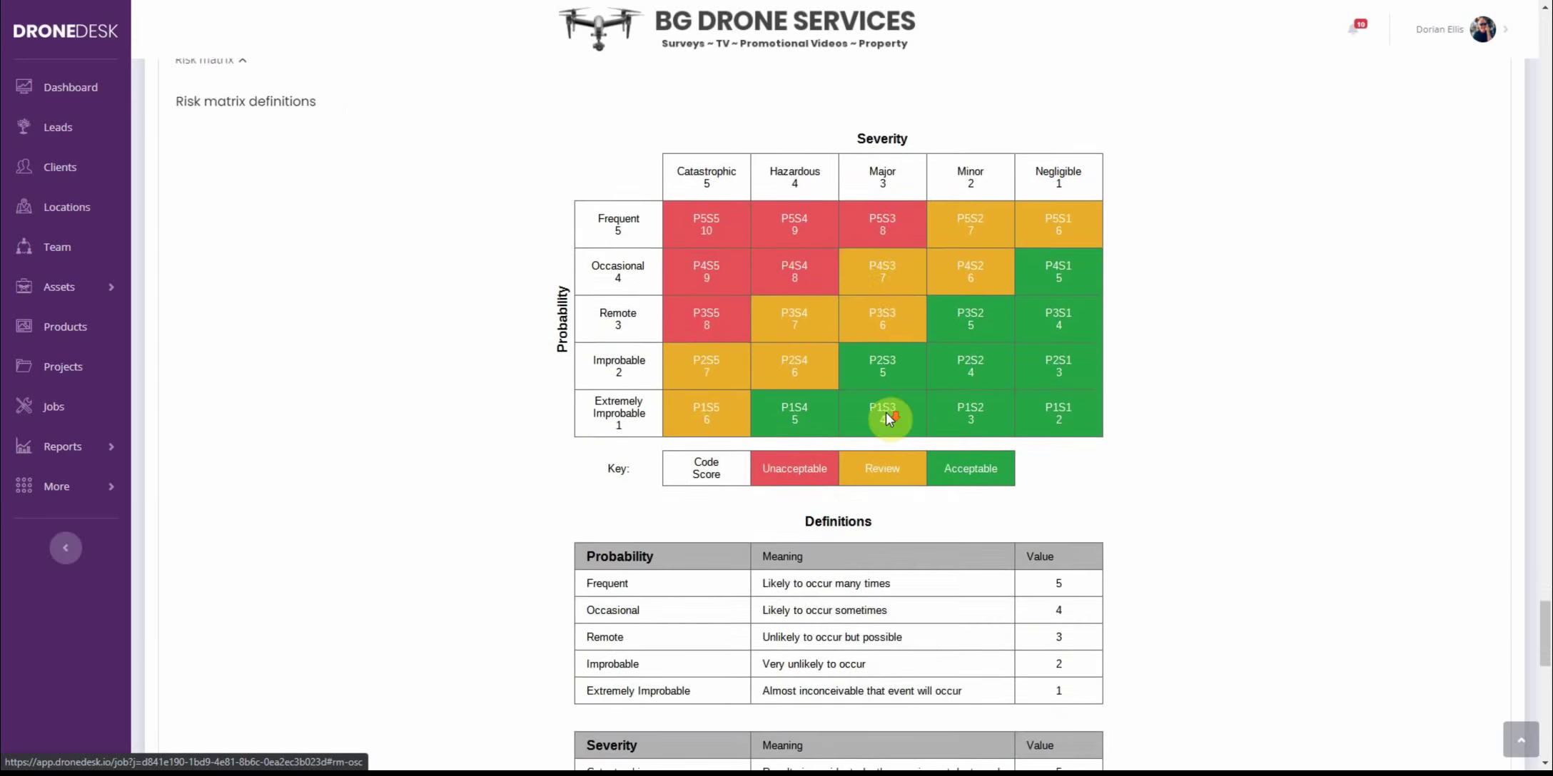
scroll(792, 431, down, 7)
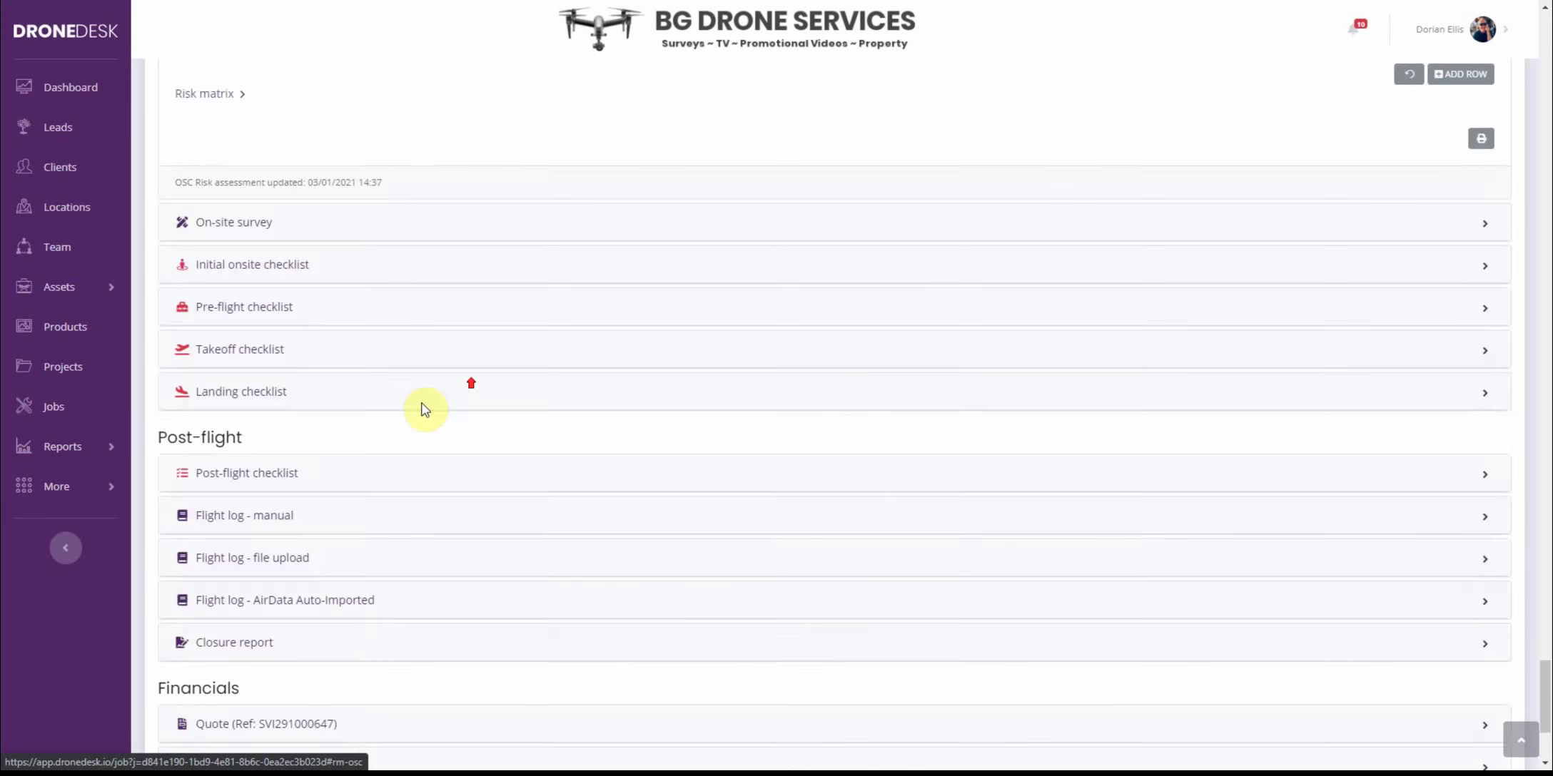
scroll(426, 409, up, 2)
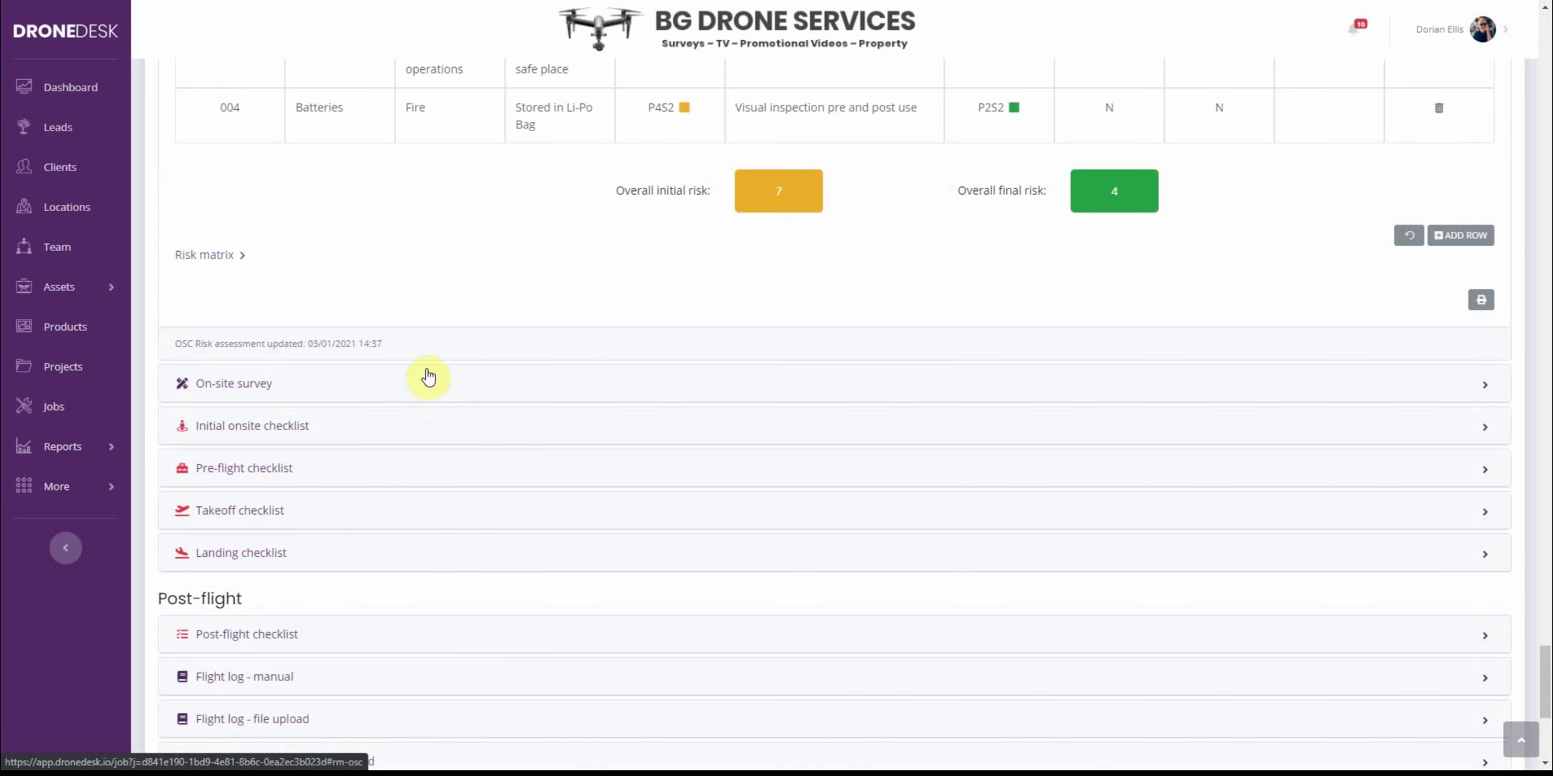
Step: Return to the dashboard and read through the Terms & Conditions from the footer
click(61, 89)
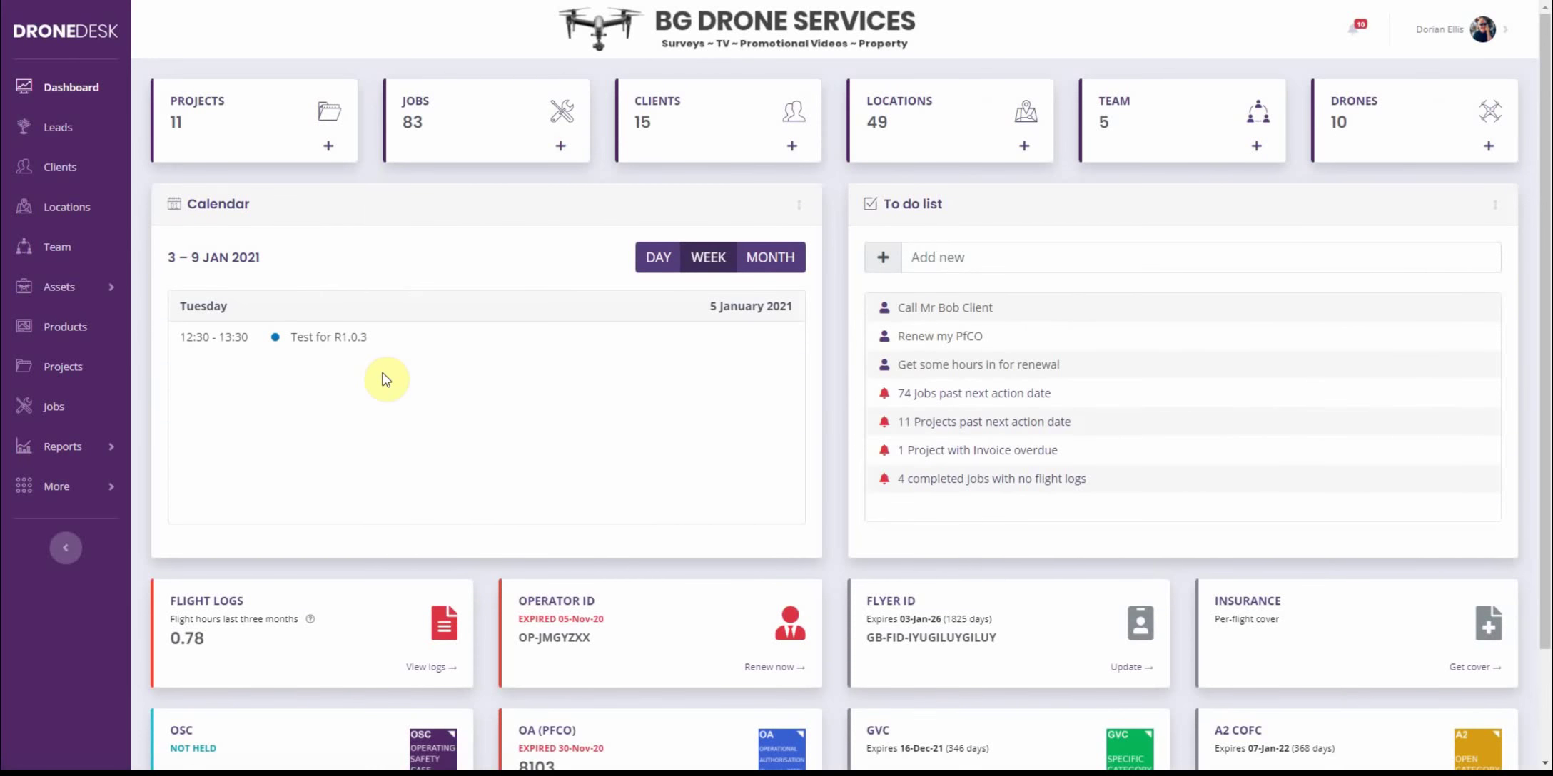
scroll(389, 386, down, 2)
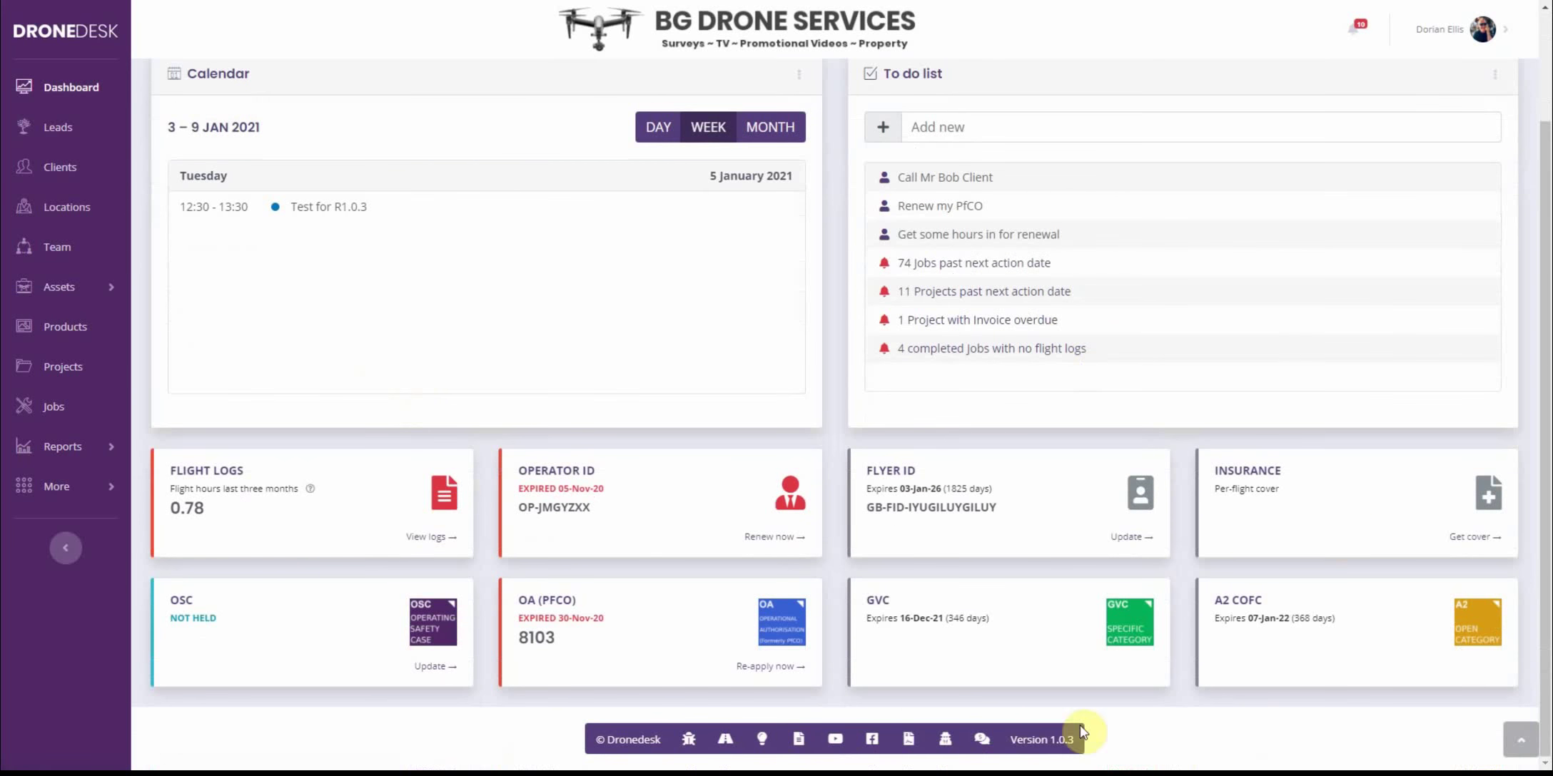
click(908, 744)
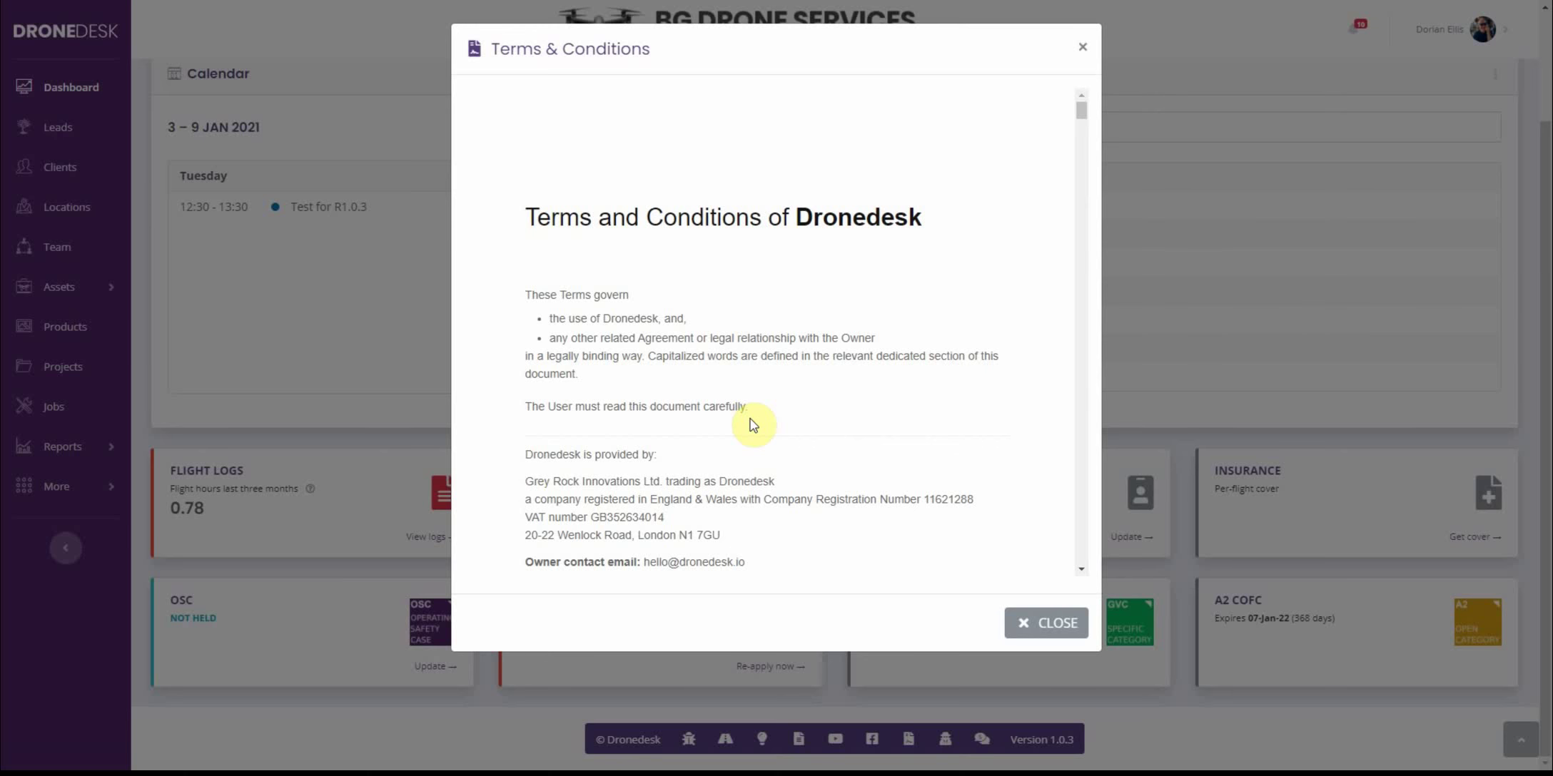
scroll(753, 424, down, 10)
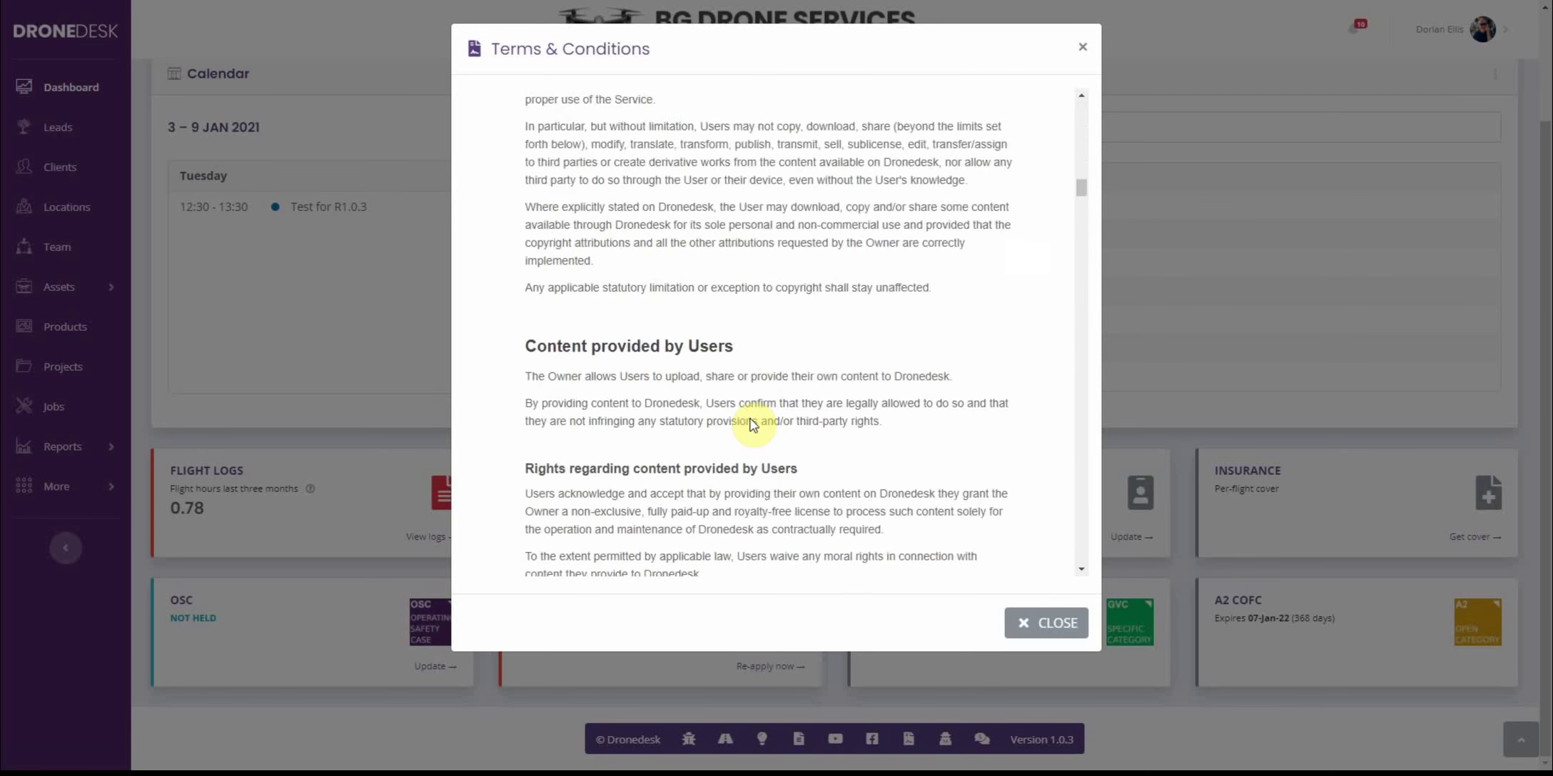
scroll(753, 425, down, 3)
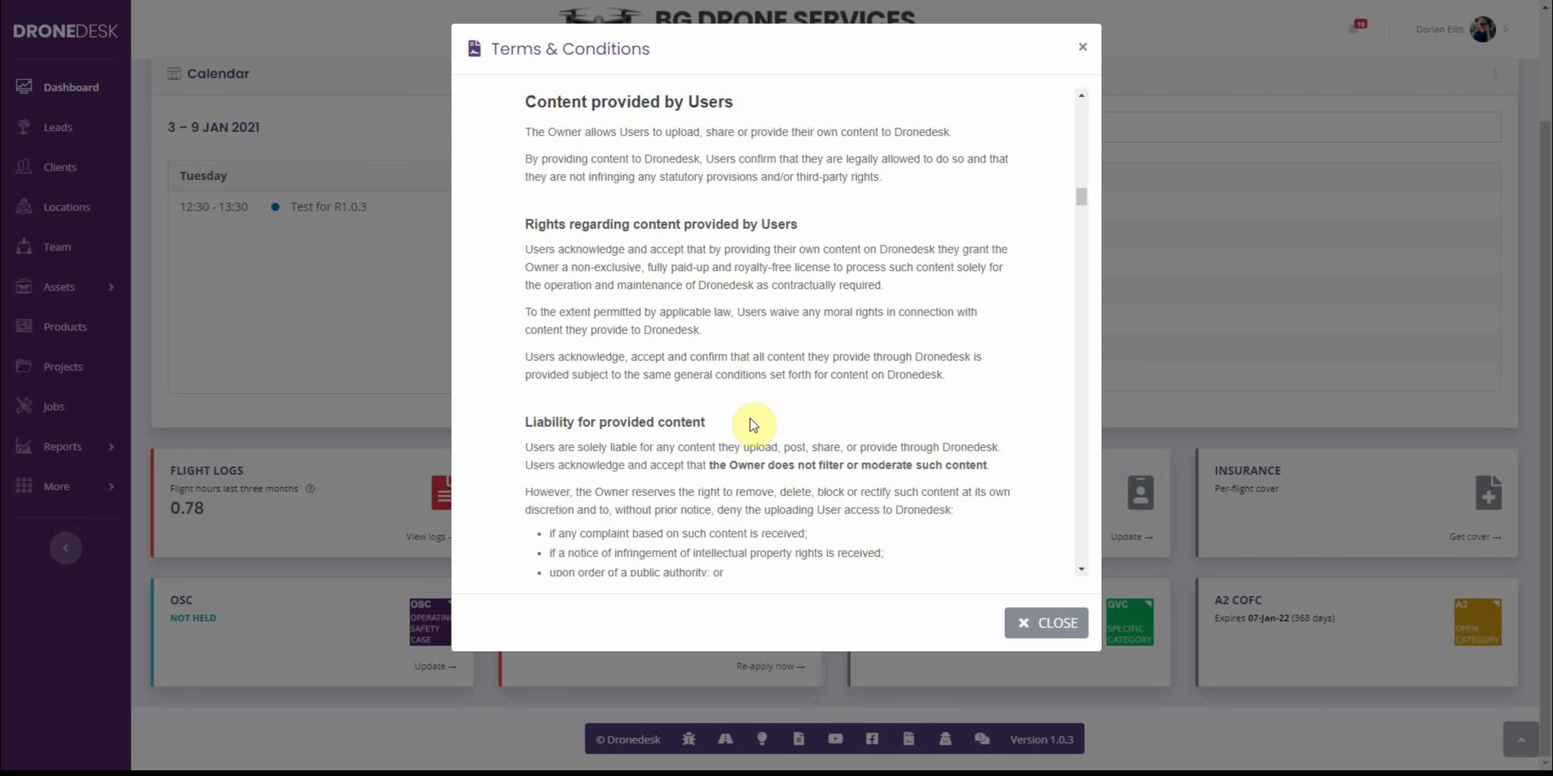
scroll(753, 424, down, 8)
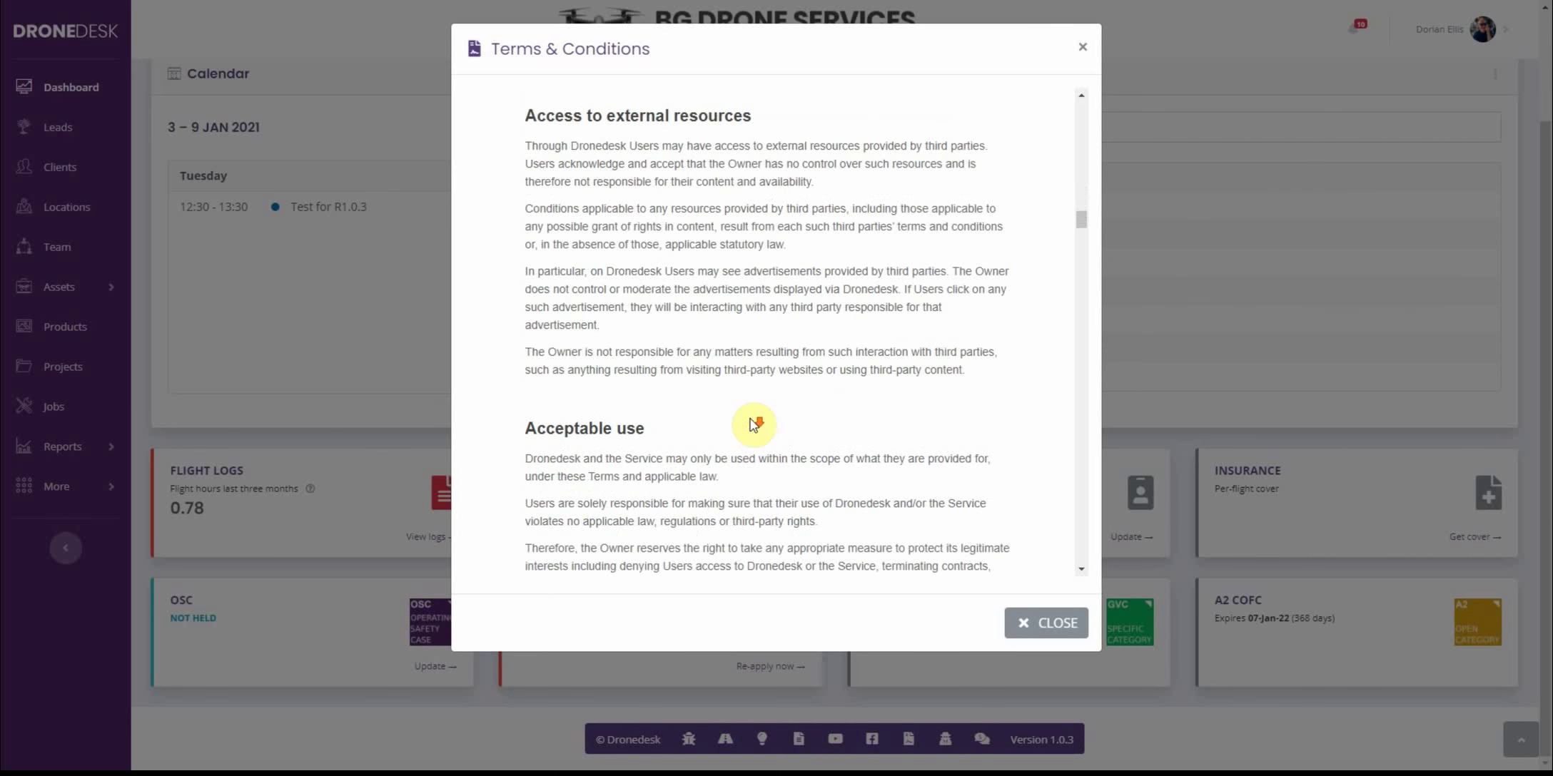
scroll(753, 424, down, 12)
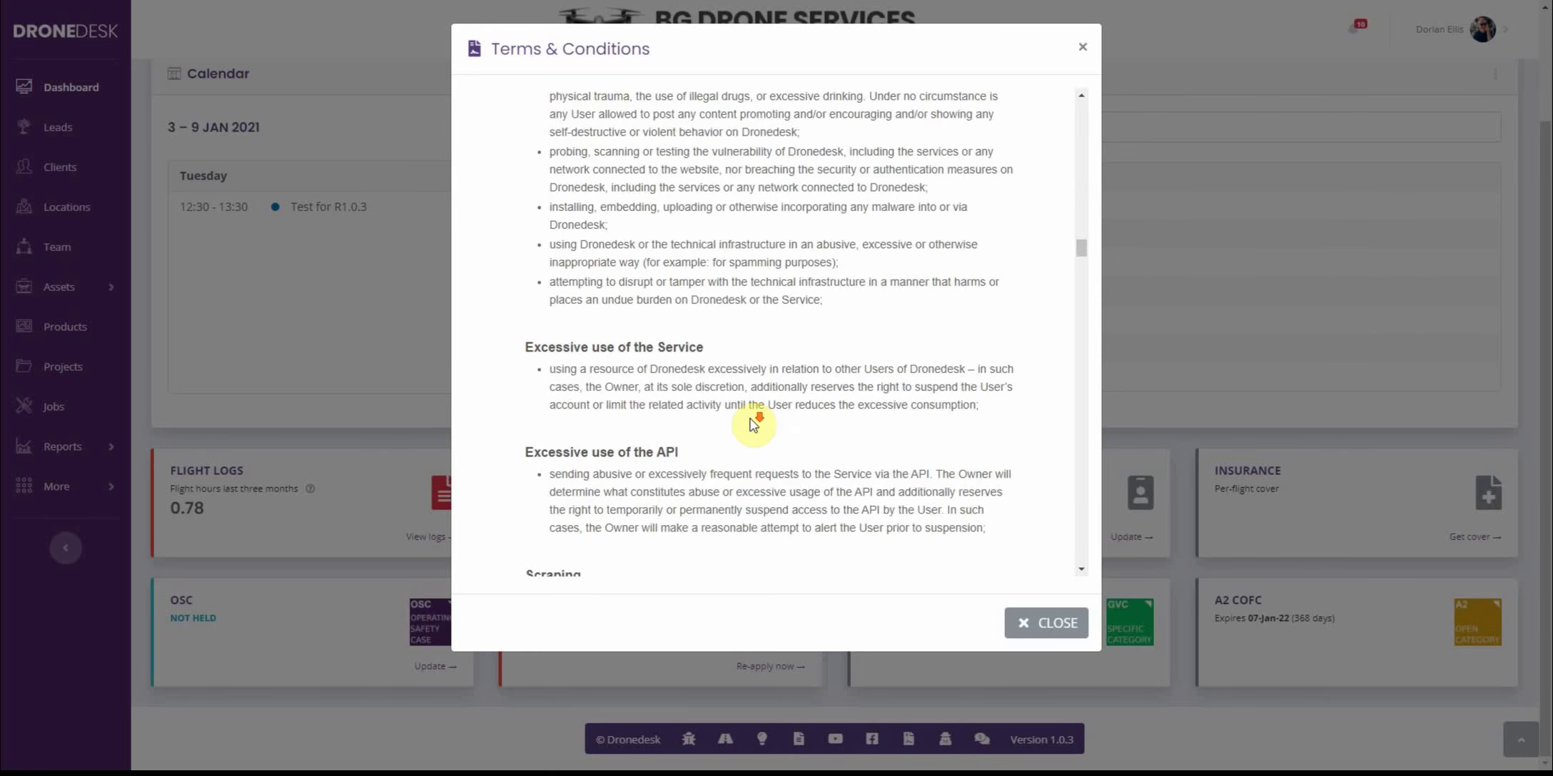
scroll(859, 508, down, 6)
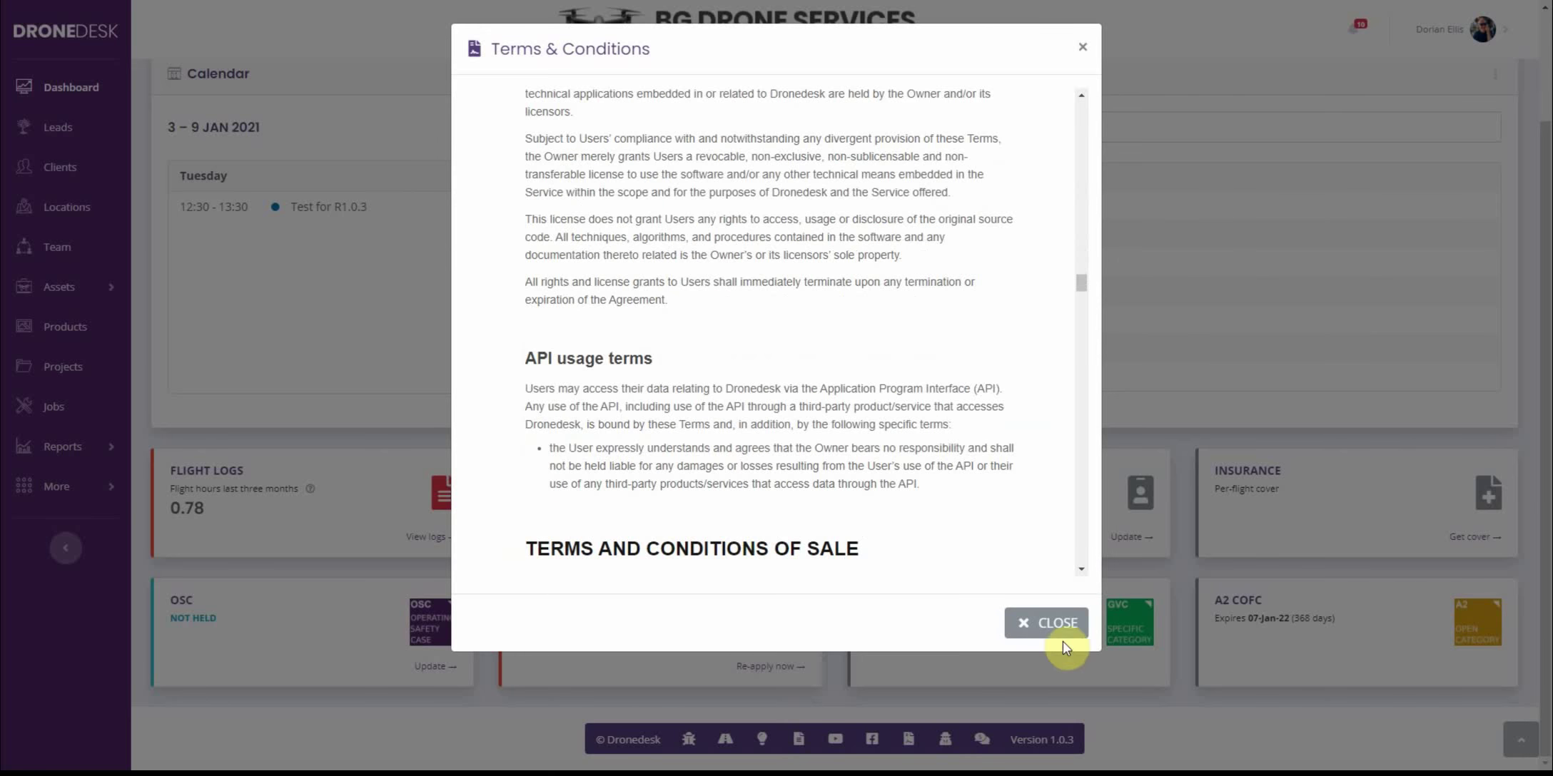
Step: Close the Terms & Conditions and scroll through the Privacy Policy
click(1047, 623)
click(945, 740)
scroll(793, 416, down, 15)
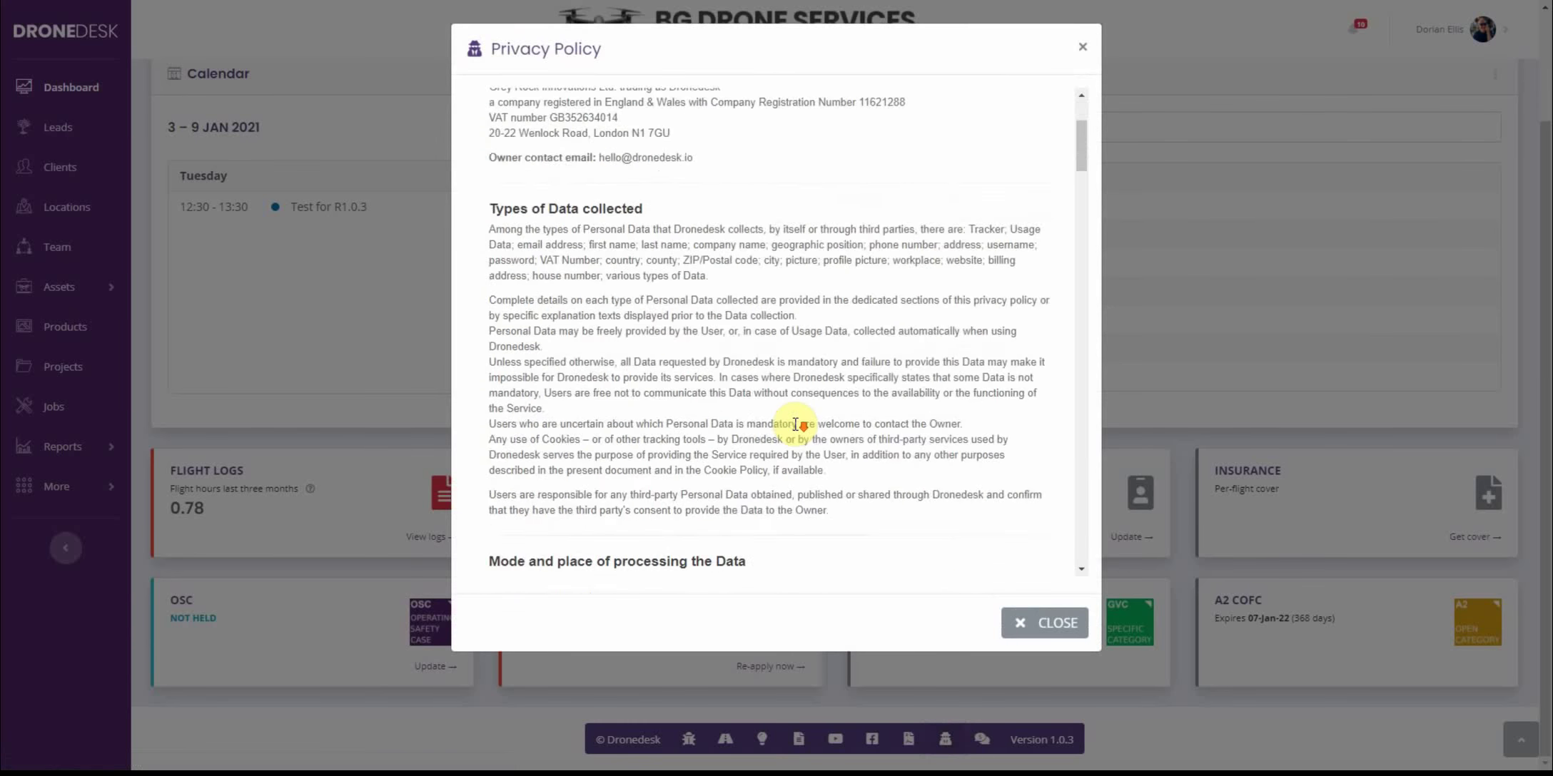
scroll(795, 424, down, 15)
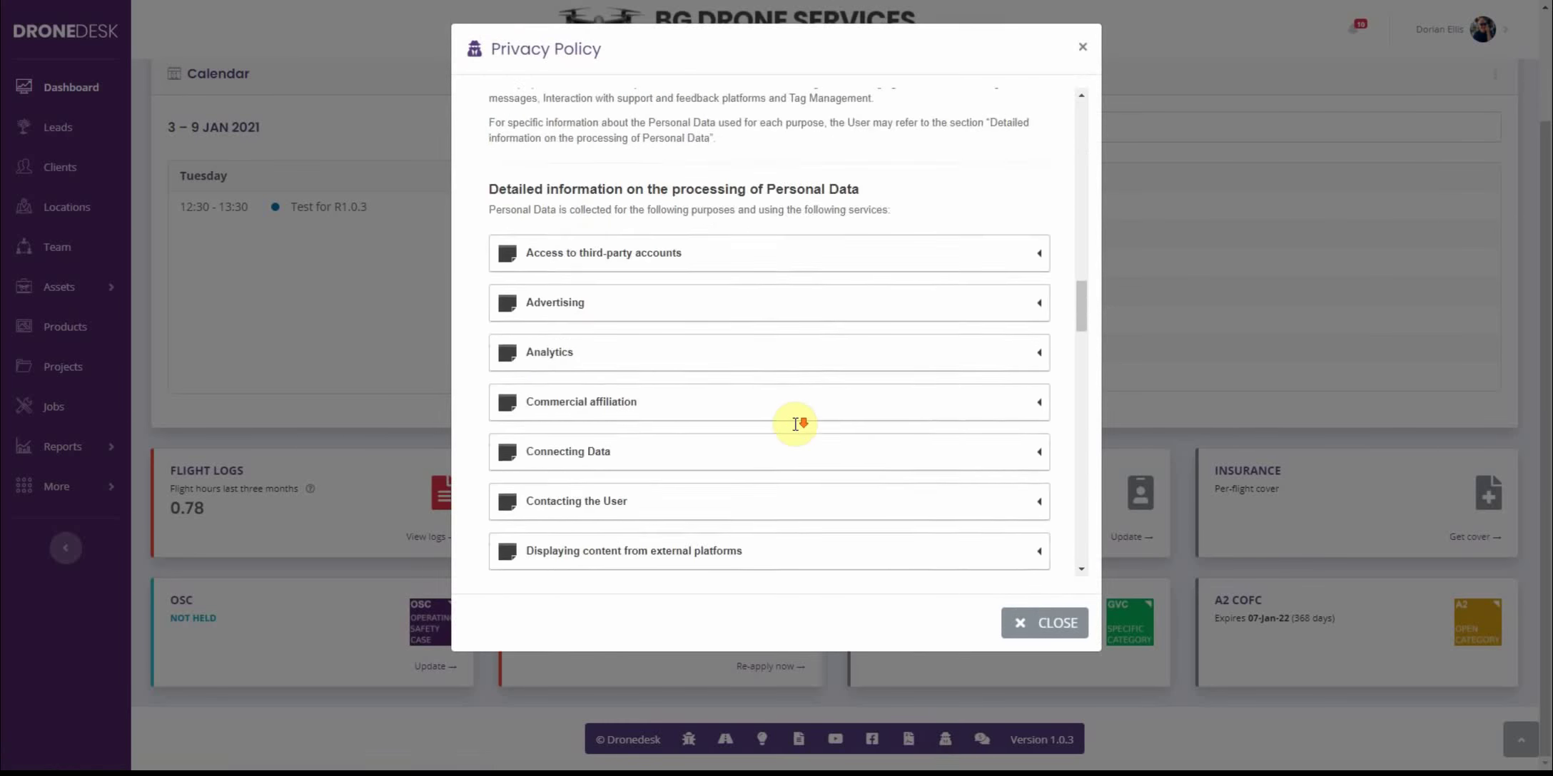
scroll(797, 424, up, 3)
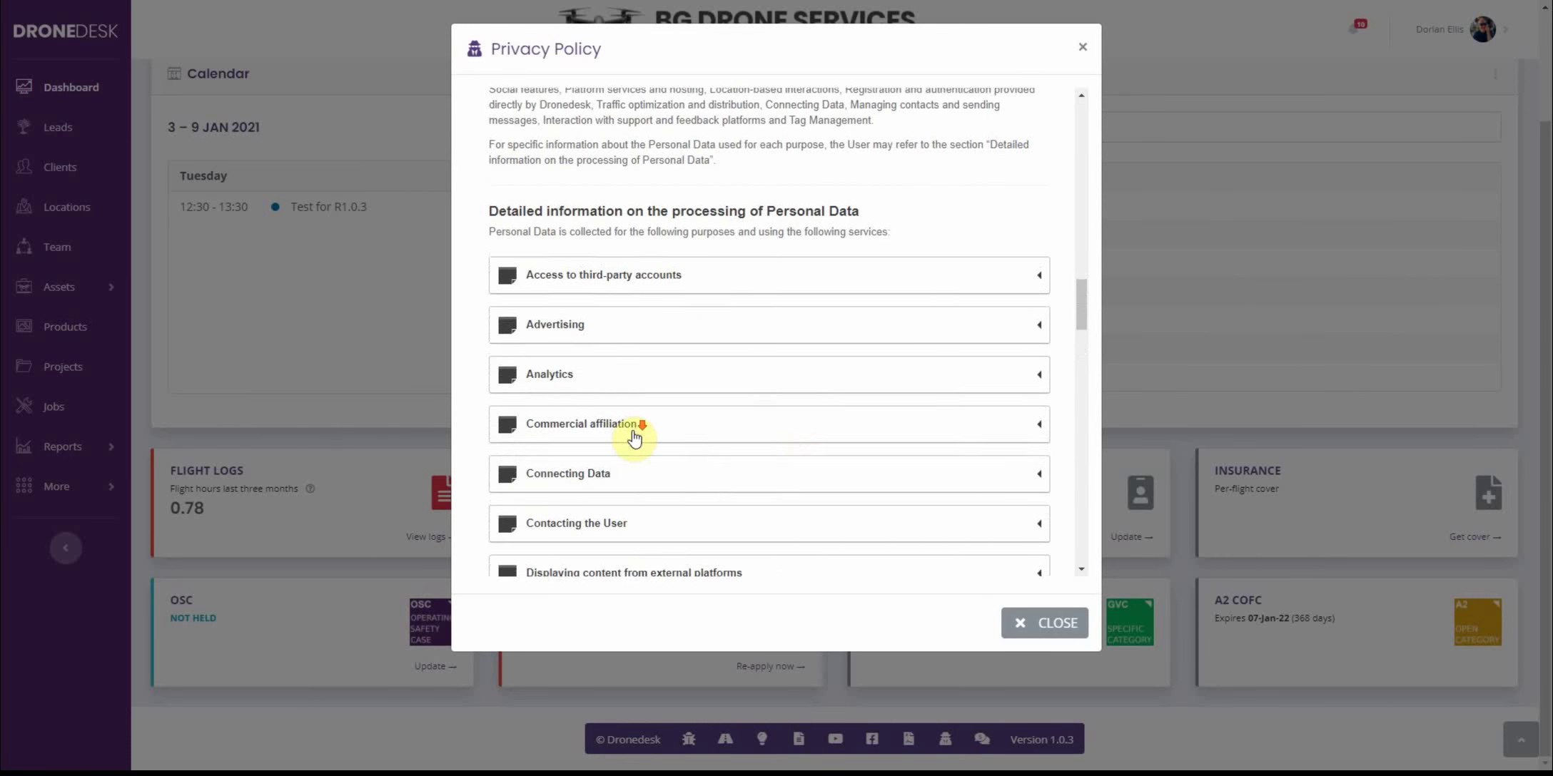
scroll(632, 435, down, 4)
Step: Expand the Managing contacts and Tag Management sections, then close the Privacy Policy
click(594, 448)
scroll(636, 399, down, 5)
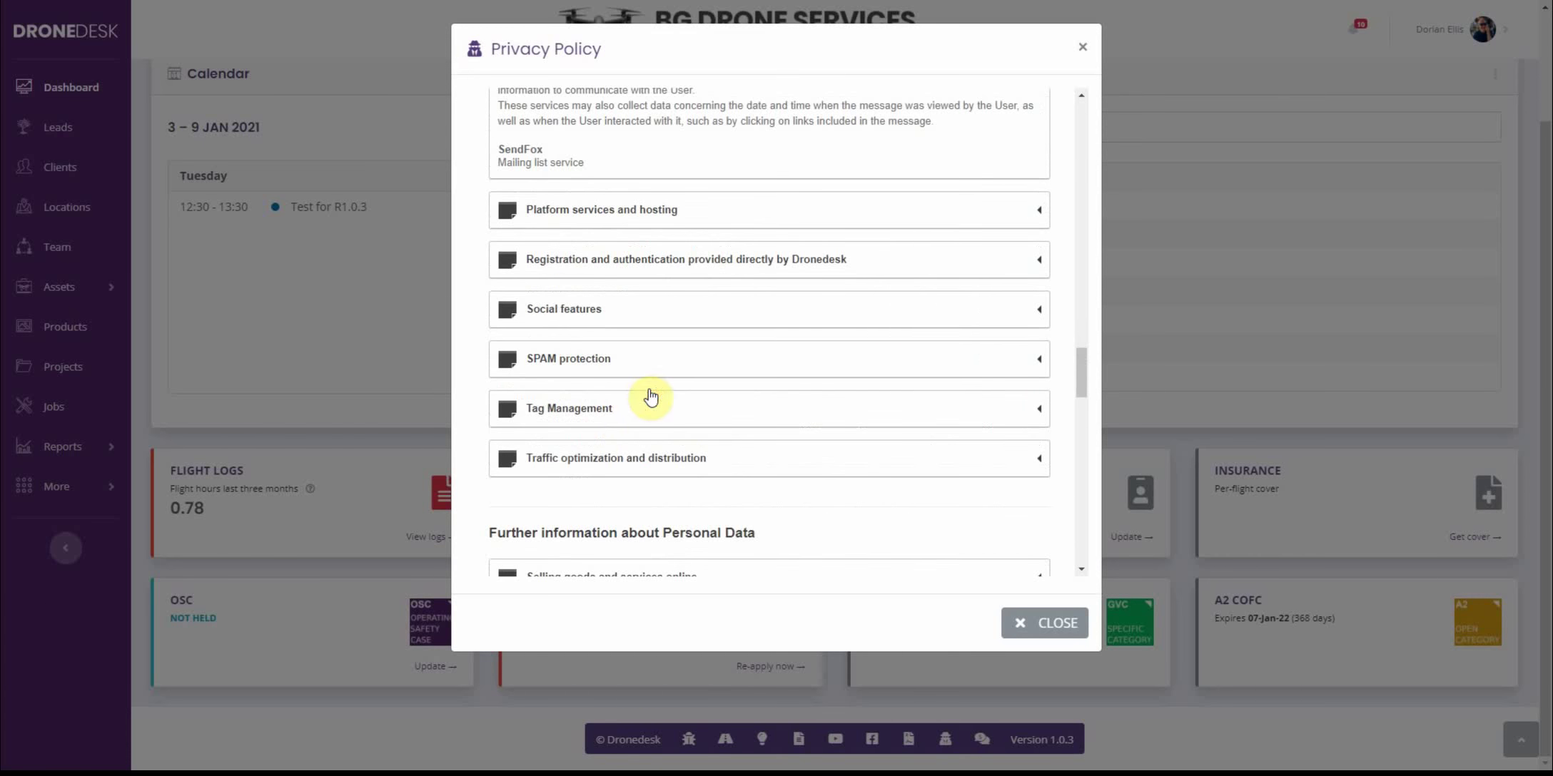
click(617, 412)
scroll(649, 394, down, 15)
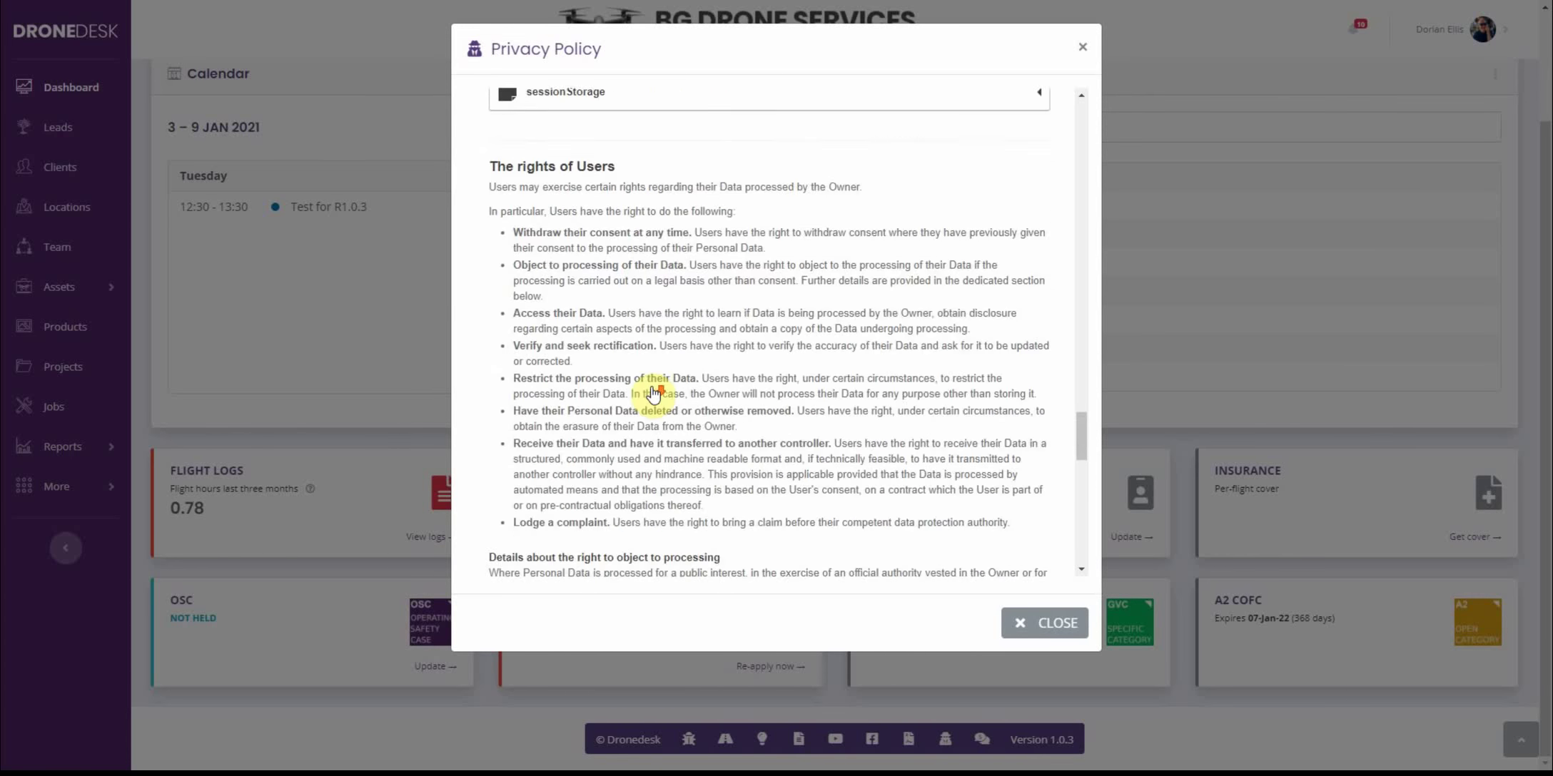
scroll(653, 394, down, 5)
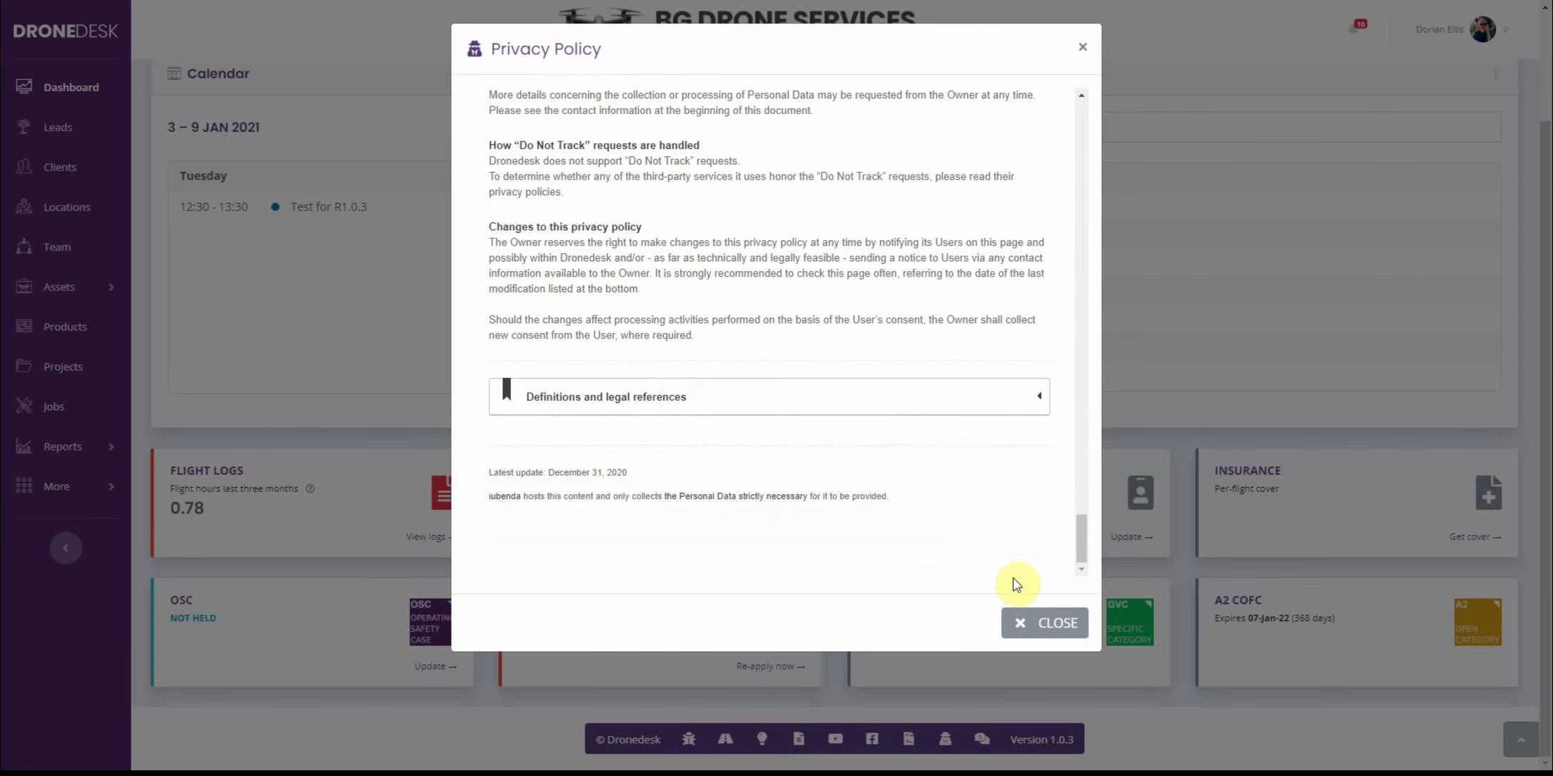
key(Escape)
scroll(721, 376, up, 2)
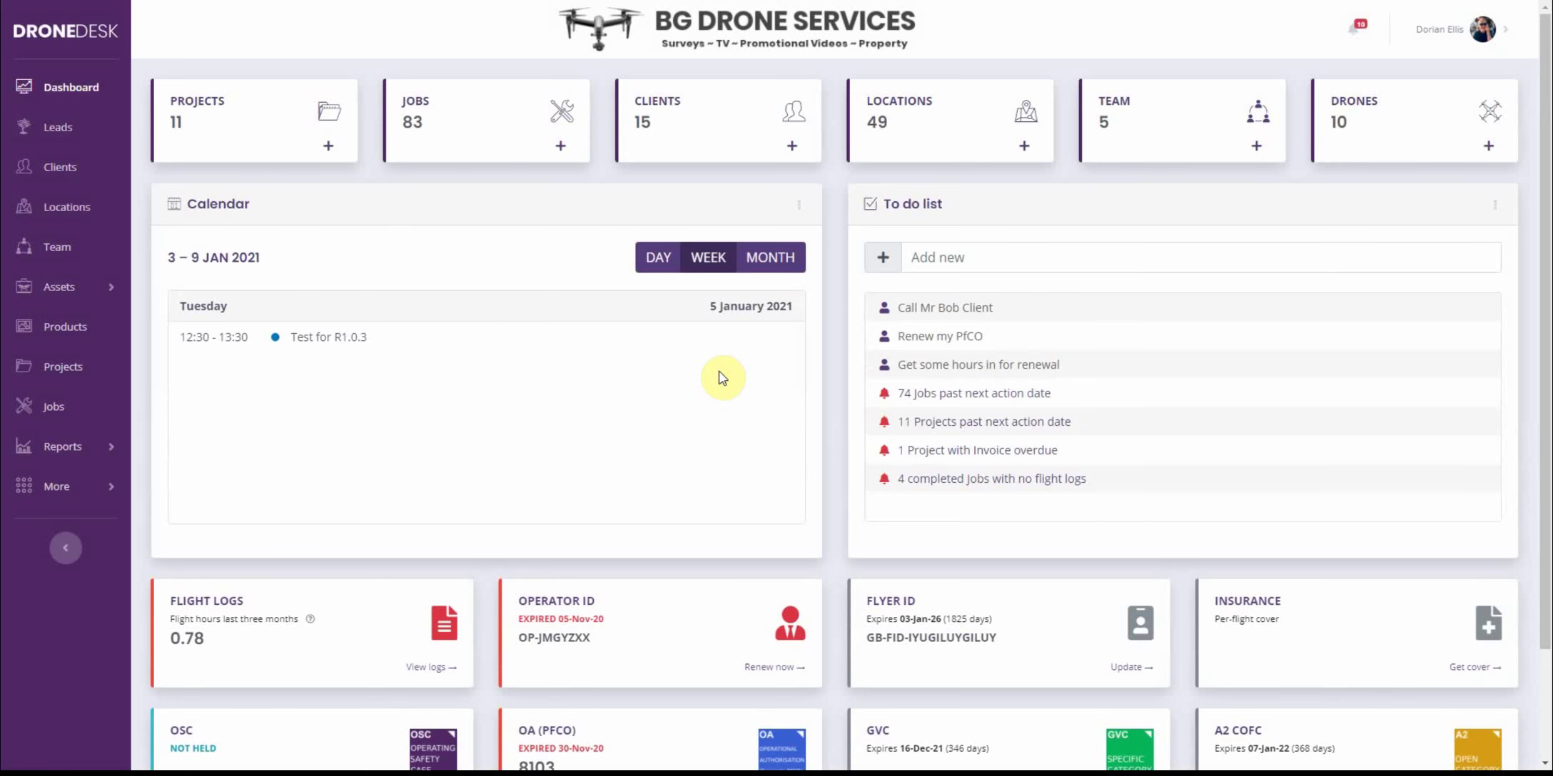
scroll(791, 336, down, 2)
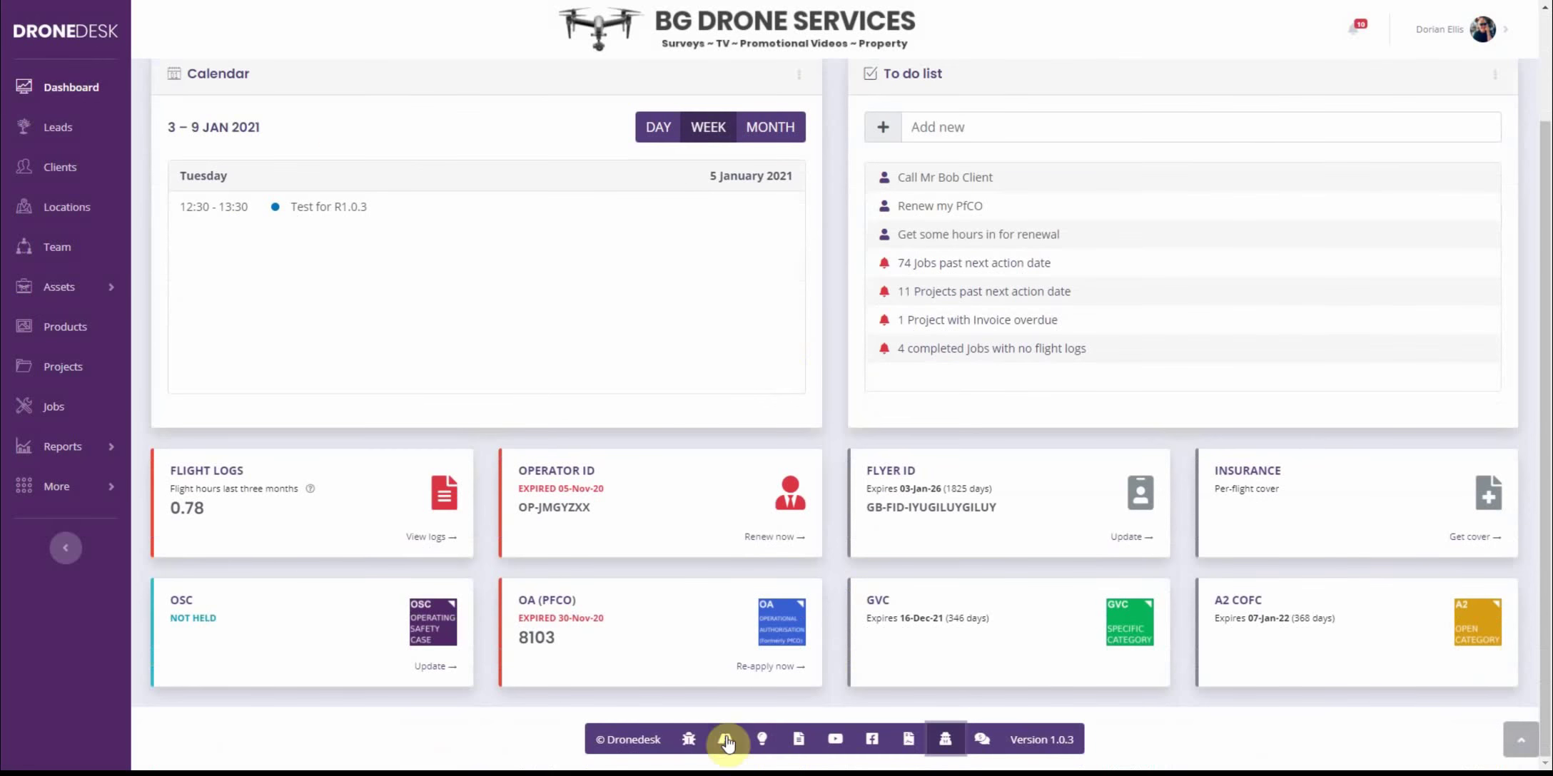
click(687, 742)
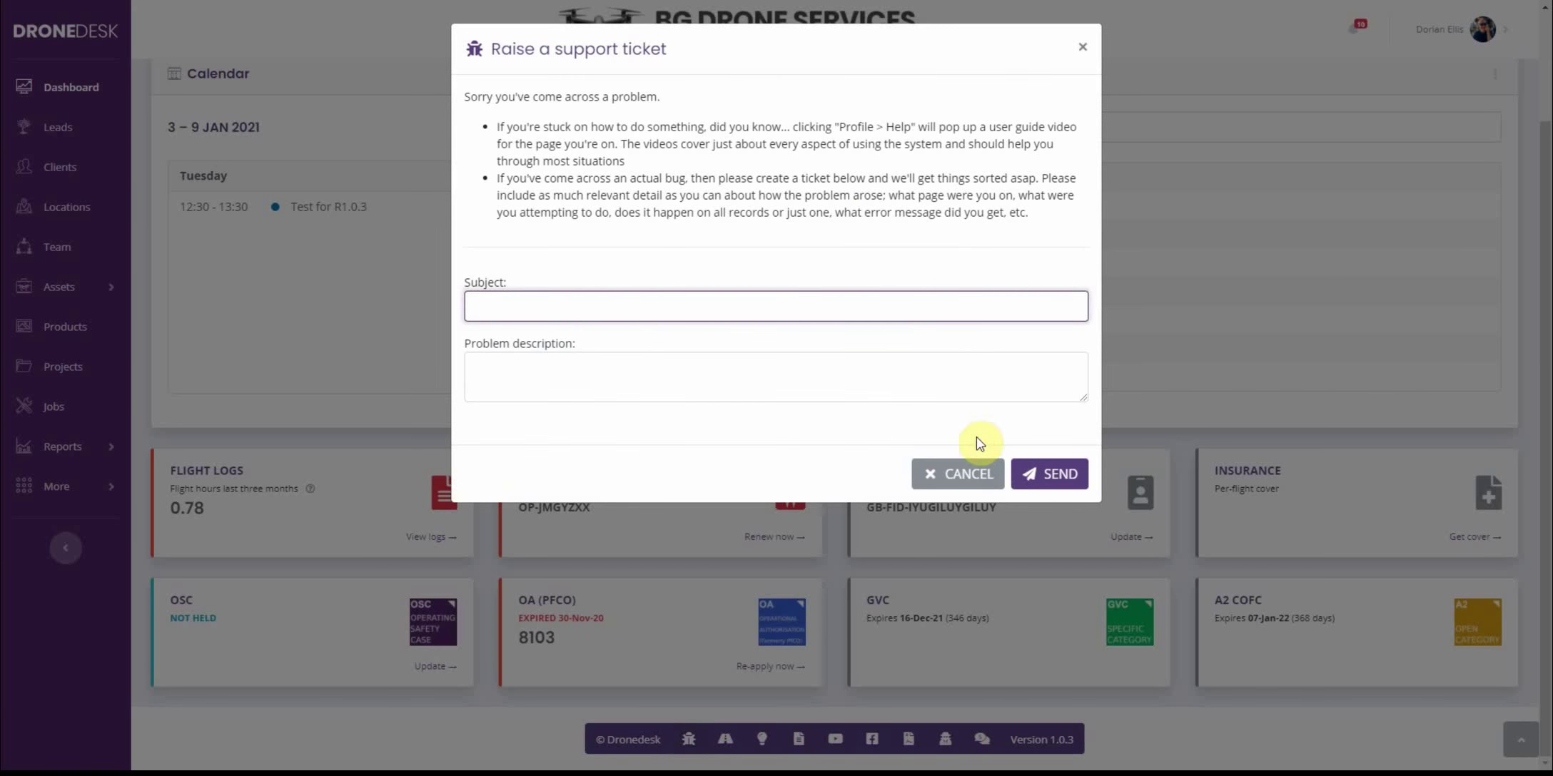
click(941, 483)
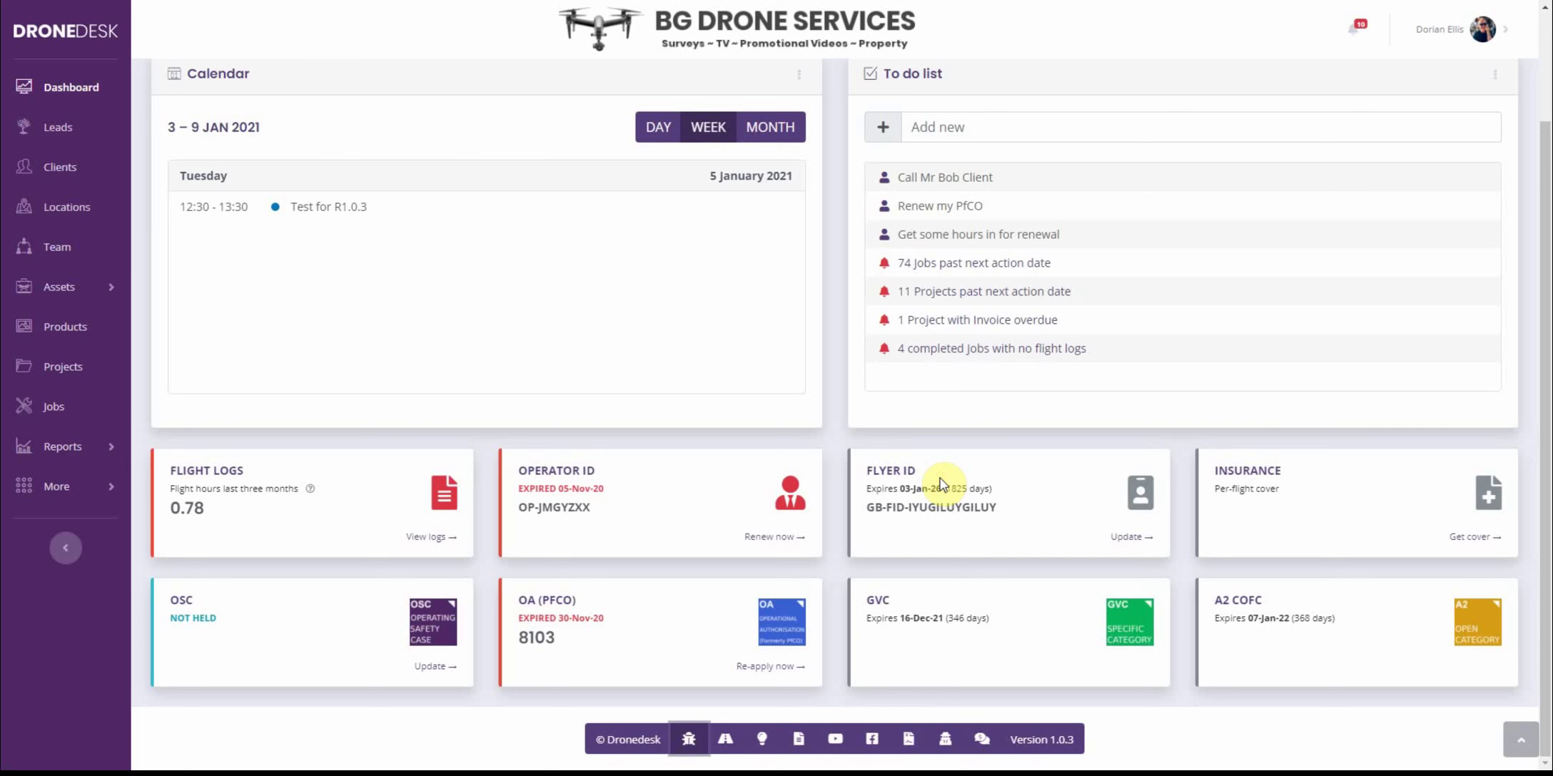